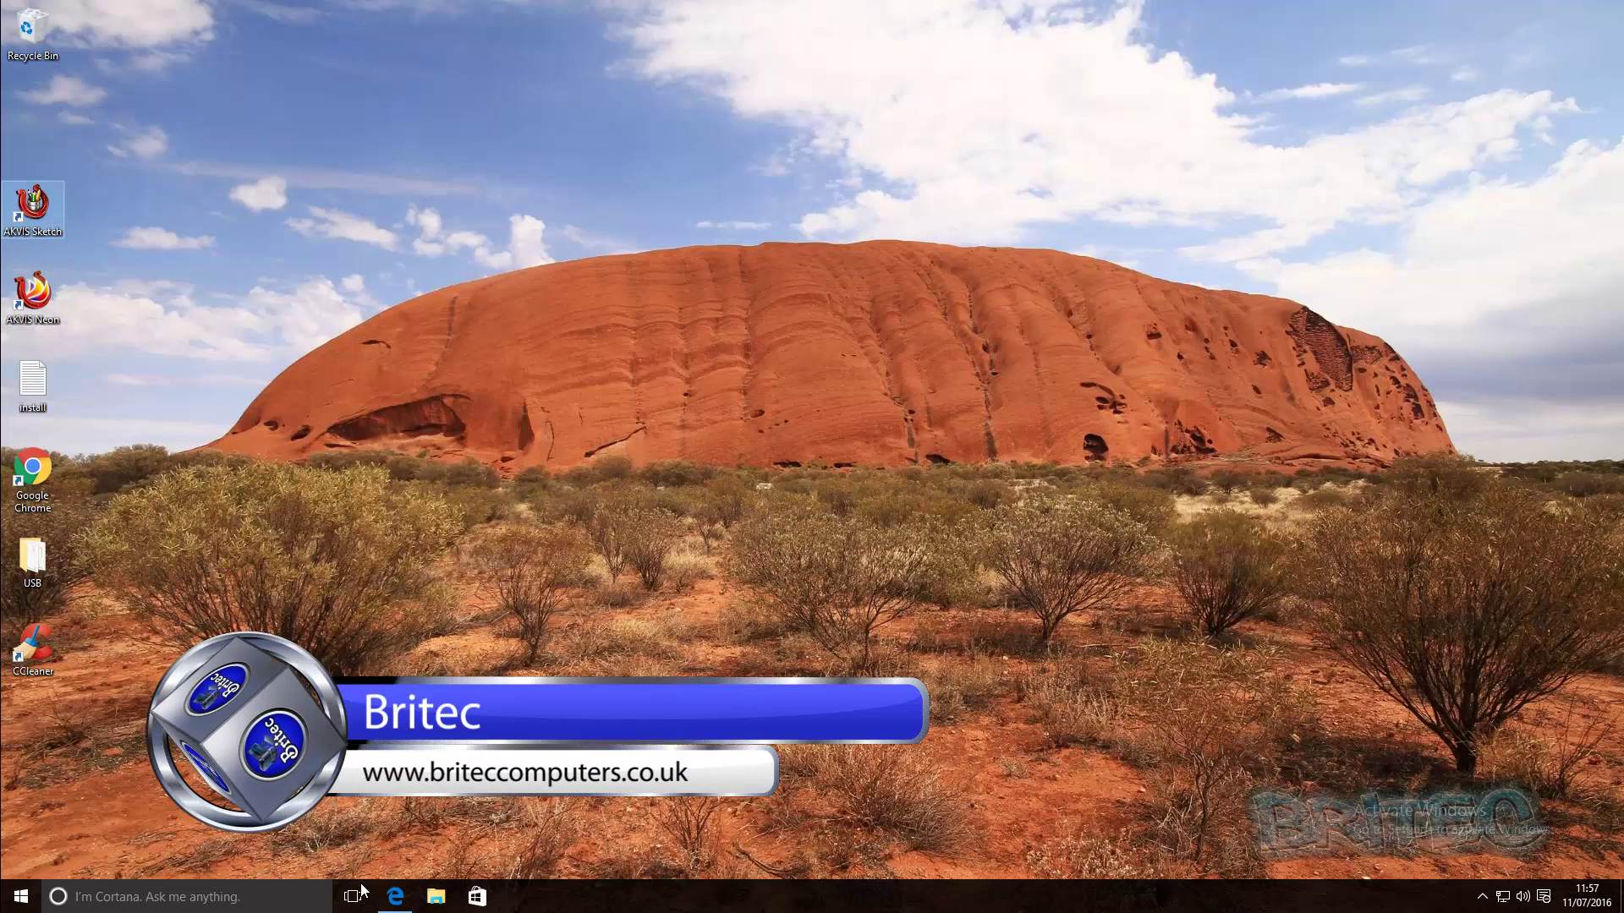
Step: Launch Microsoft Edge from the taskbar so it opens on akvis.com
{"action": "left_click", "coordinate": [392, 907]}
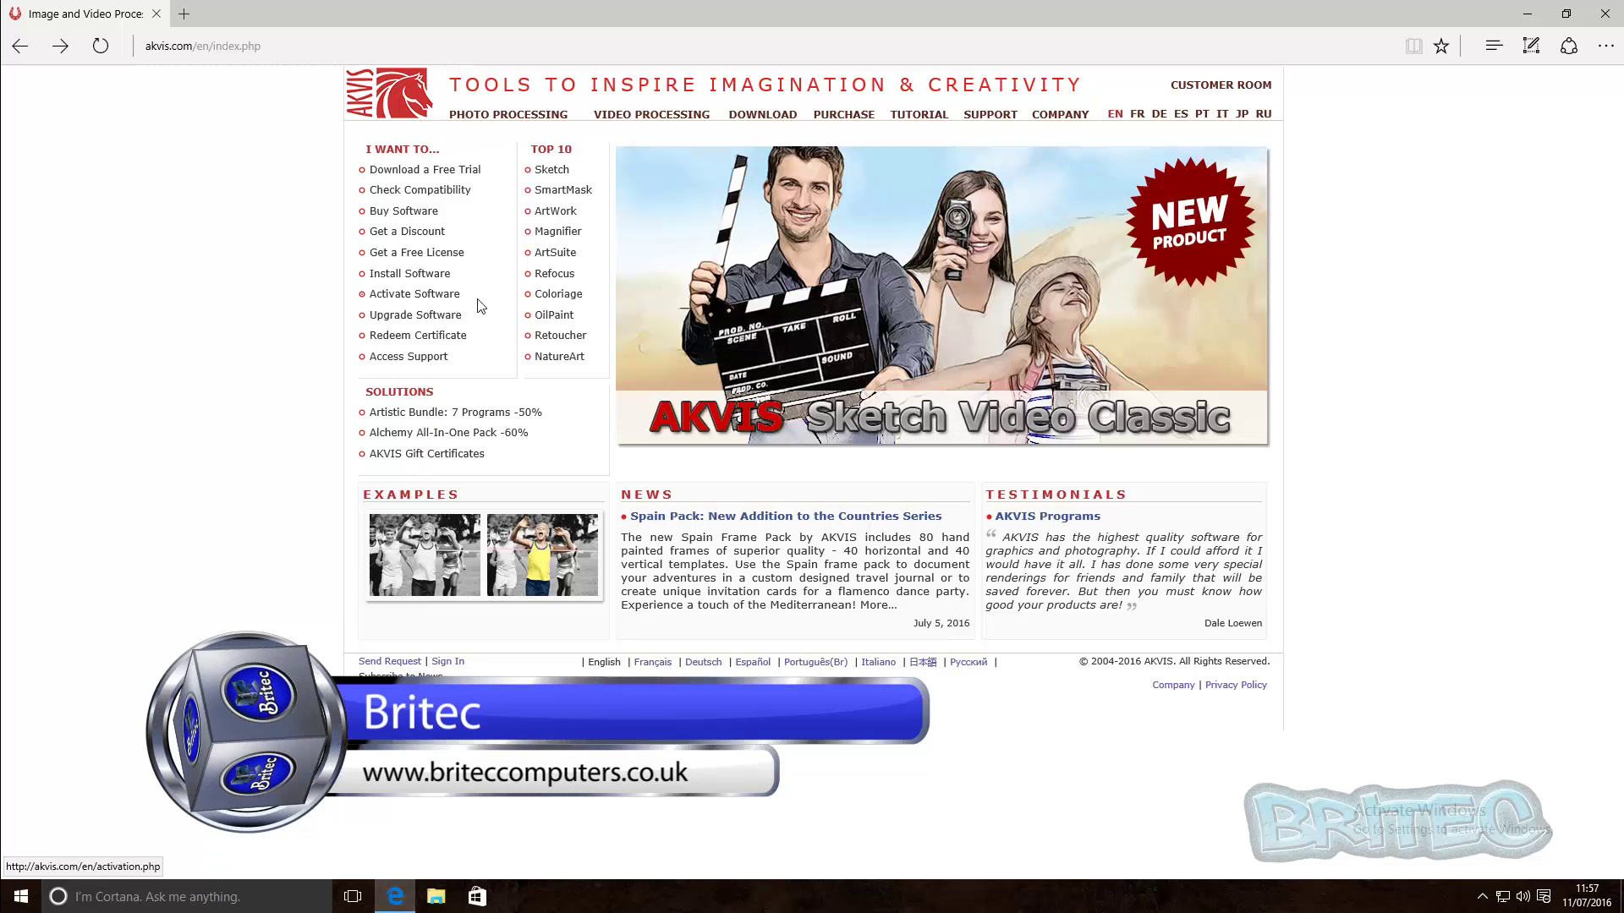
Step: Scroll through the AKVIS Sketch product page examples, then minimize Edge to the desktop
{"action": "mouse_move", "coordinate": [533, 252]}
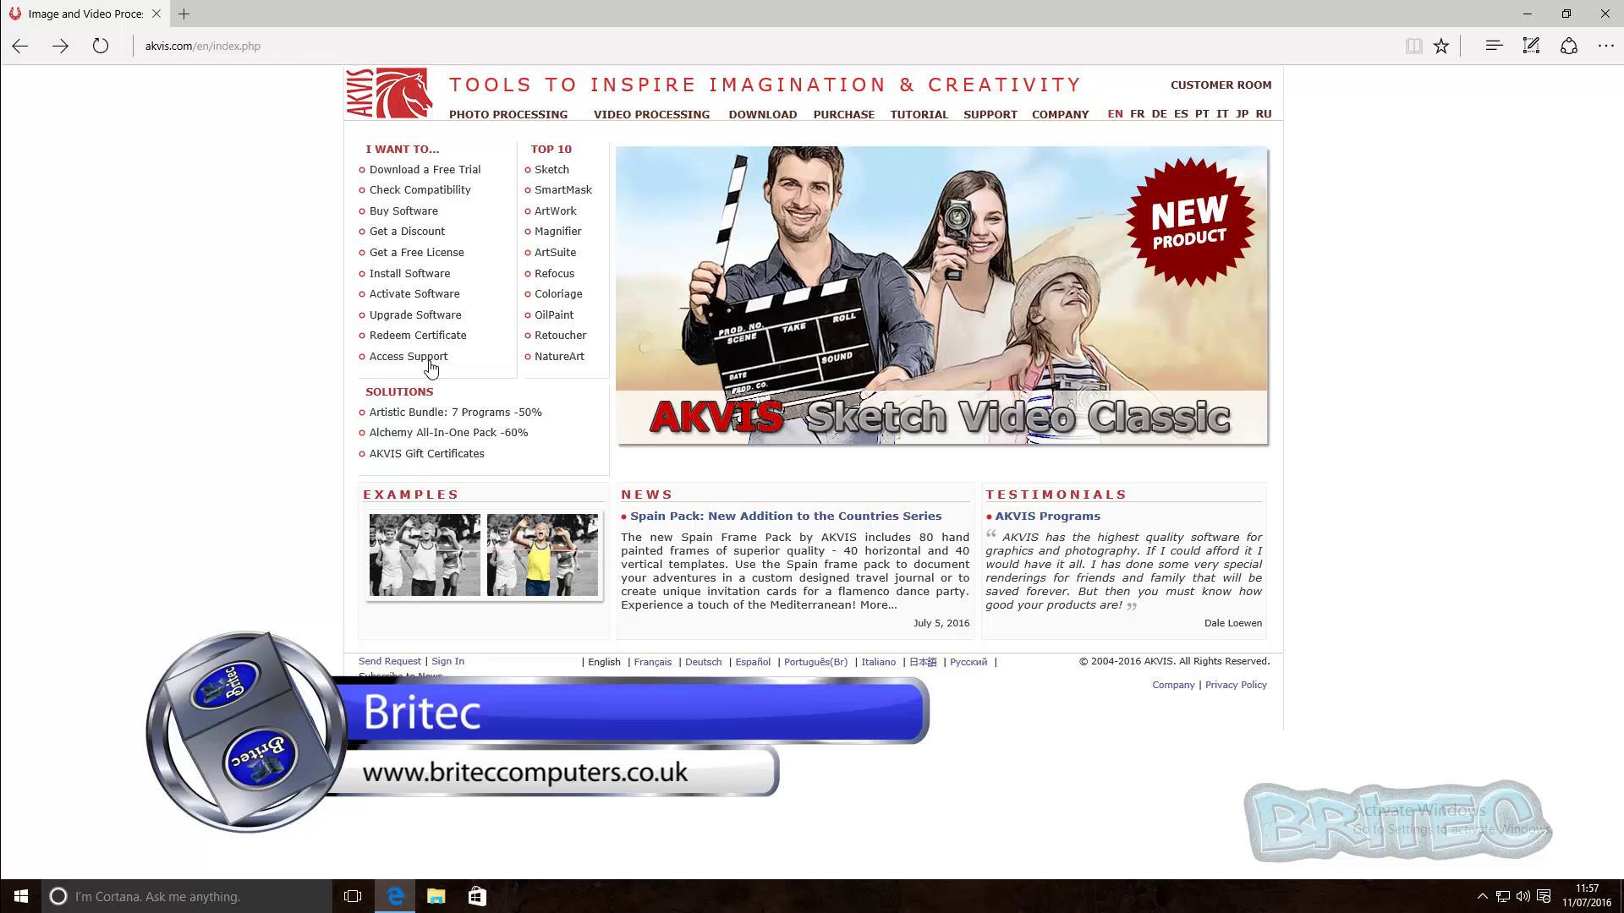
{"action": "mouse_move", "coordinate": [551, 209]}
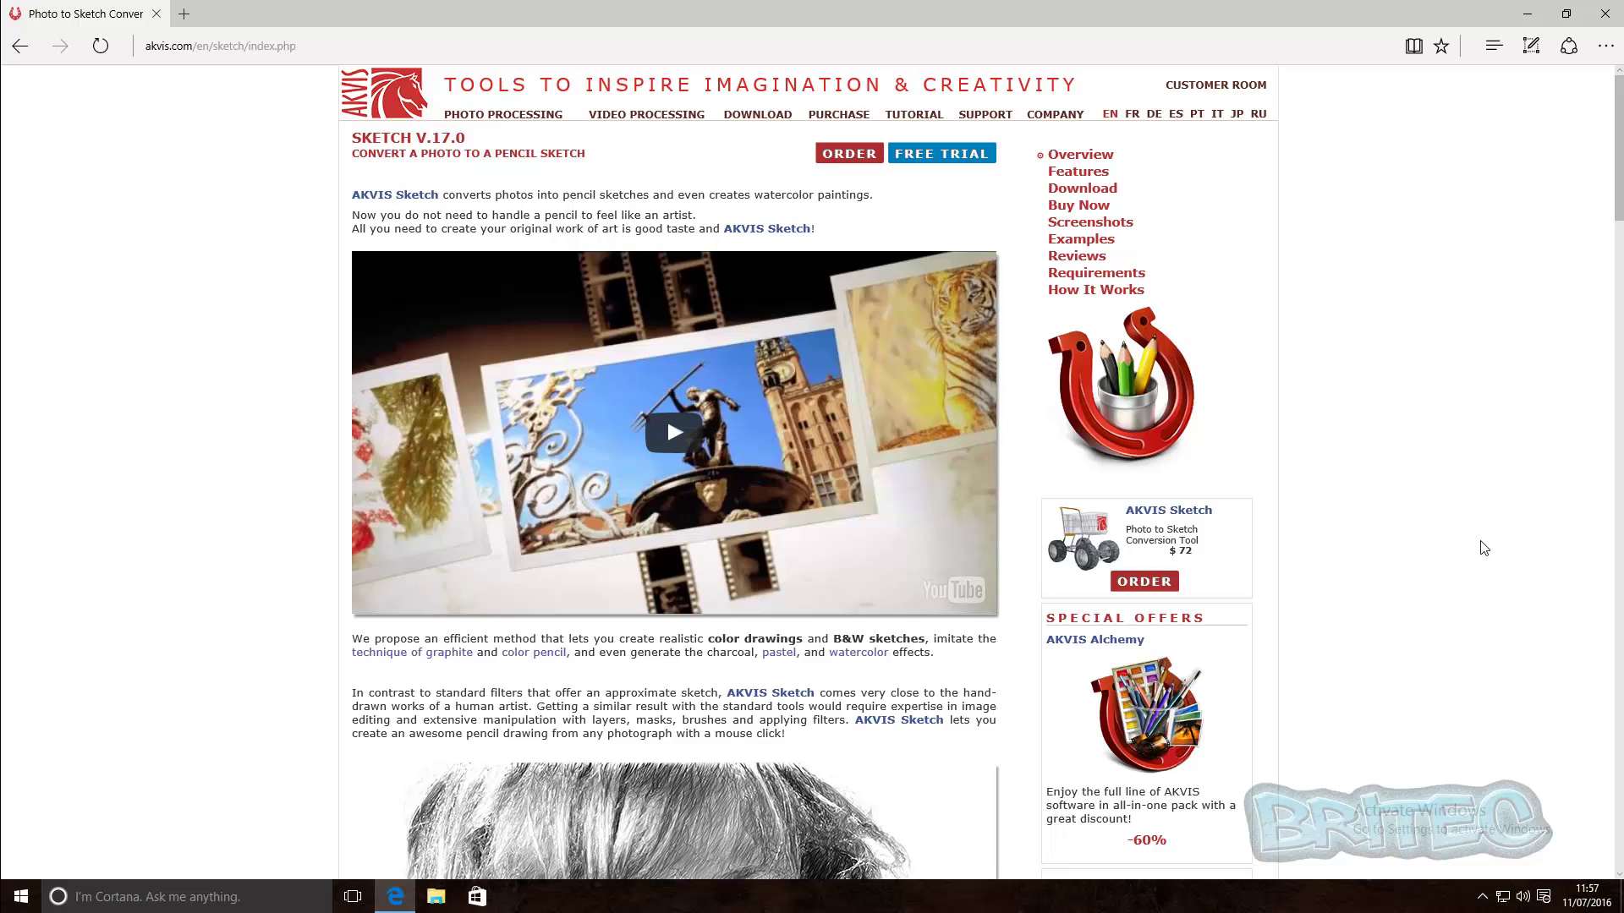
{"action": "scroll", "coordinate": [1482, 551], "scroll_direction": "down", "scroll_amount": 3}
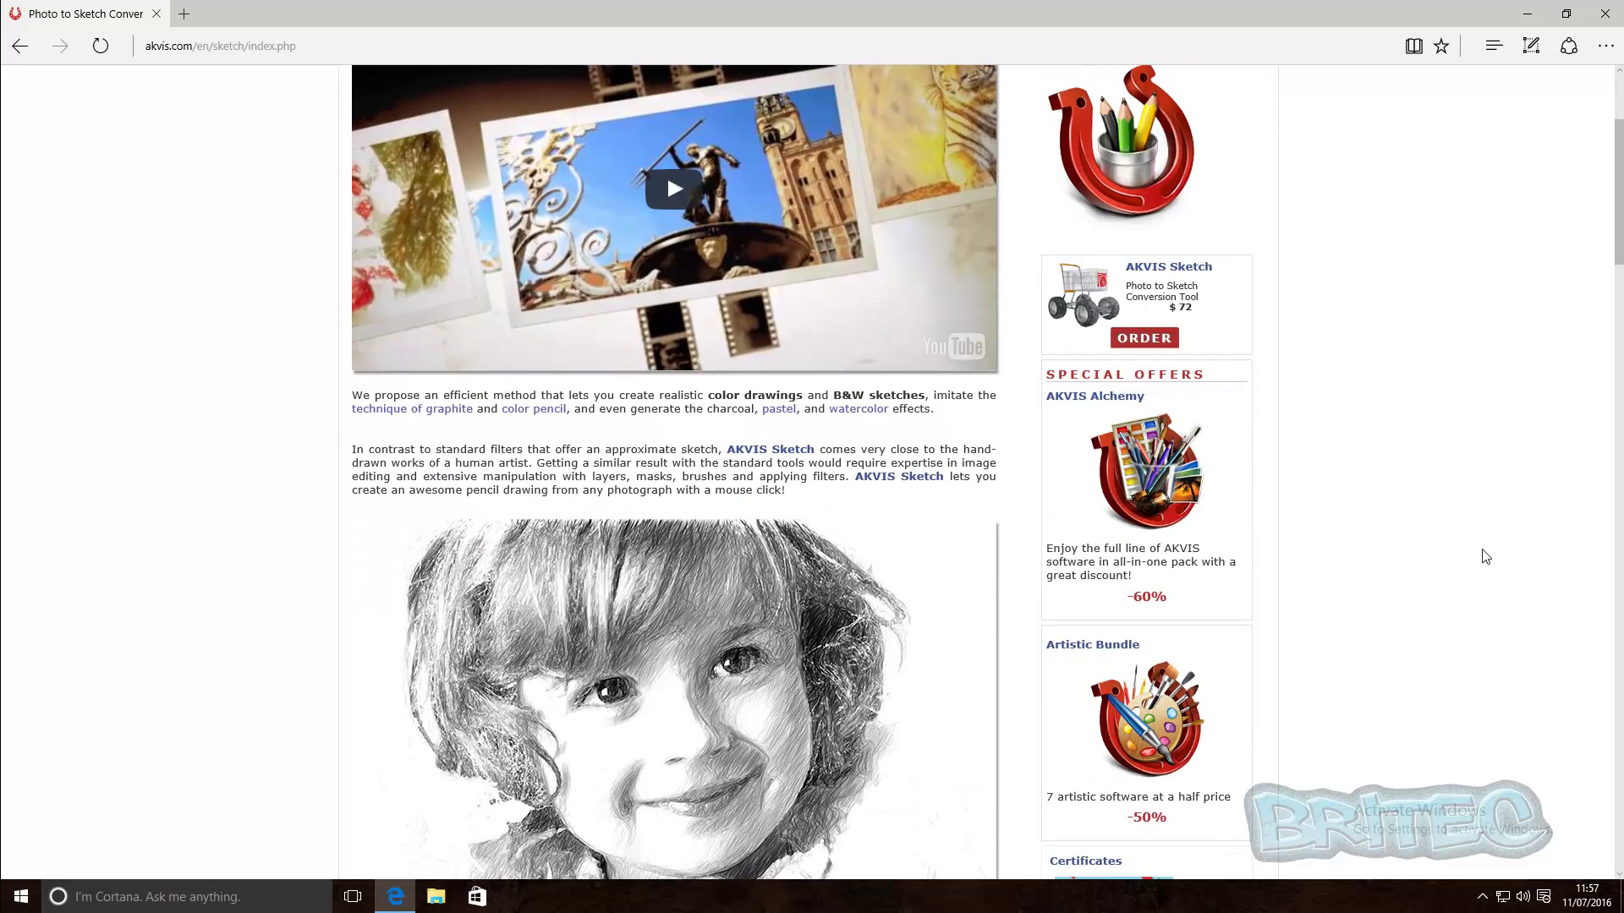
{"action": "scroll", "coordinate": [1482, 556], "scroll_direction": "down", "scroll_amount": 12}
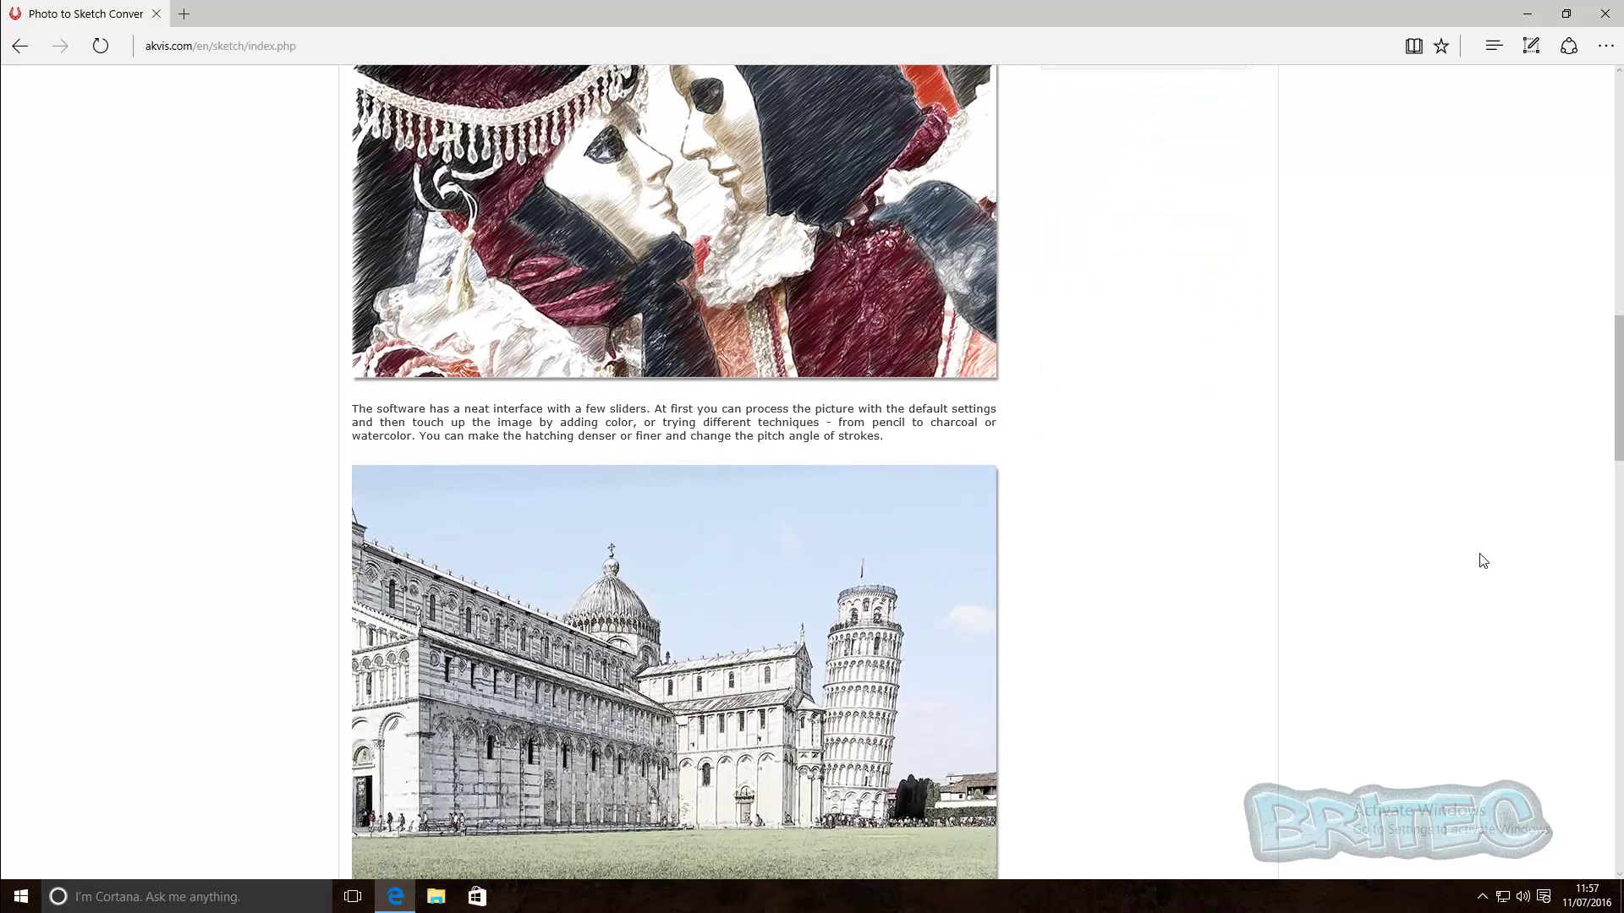
{"action": "scroll", "coordinate": [1482, 560], "scroll_direction": "down", "scroll_amount": 6}
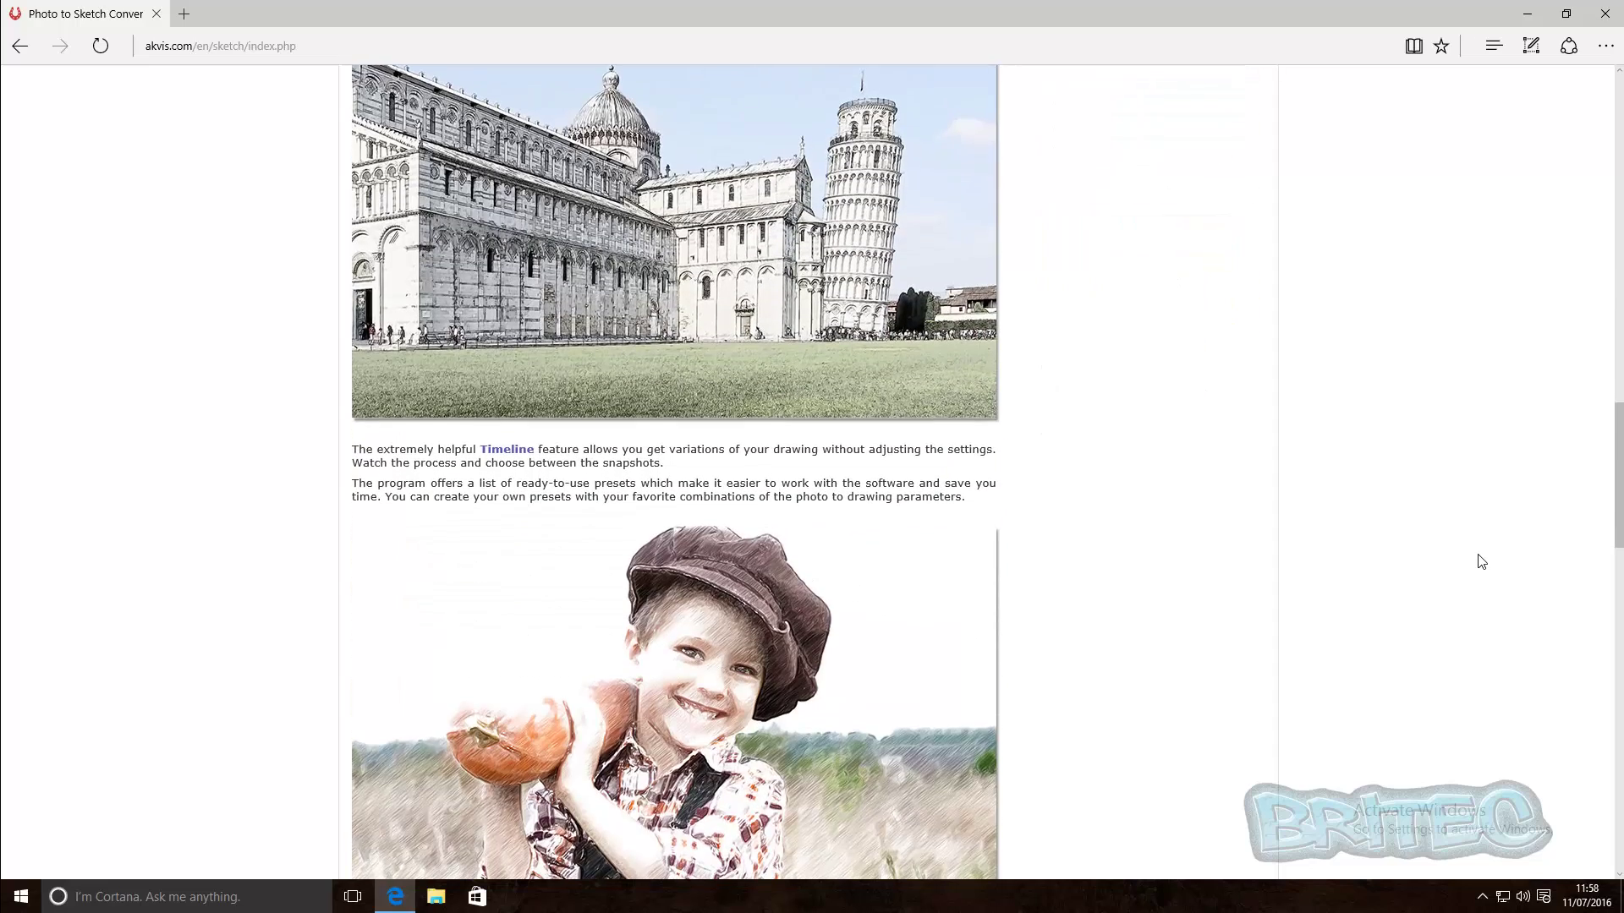
{"action": "scroll", "coordinate": [1482, 563], "scroll_direction": "down", "scroll_amount": 9}
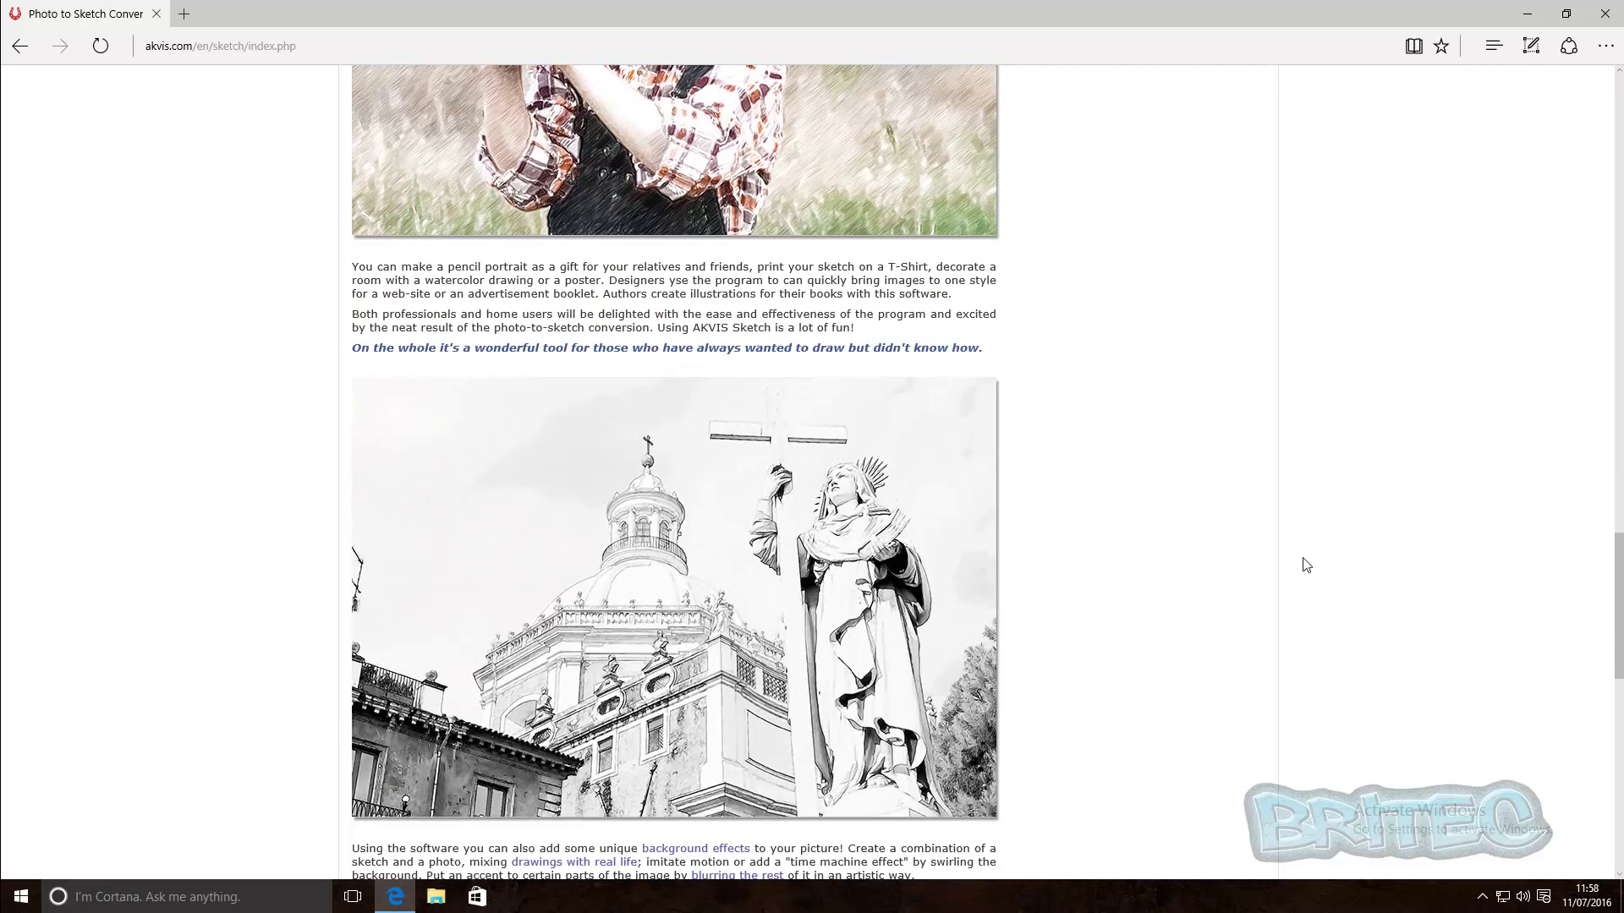
{"action": "left_click", "coordinate": [1527, 14]}
{"action": "left_click", "coordinate": [704, 464]}
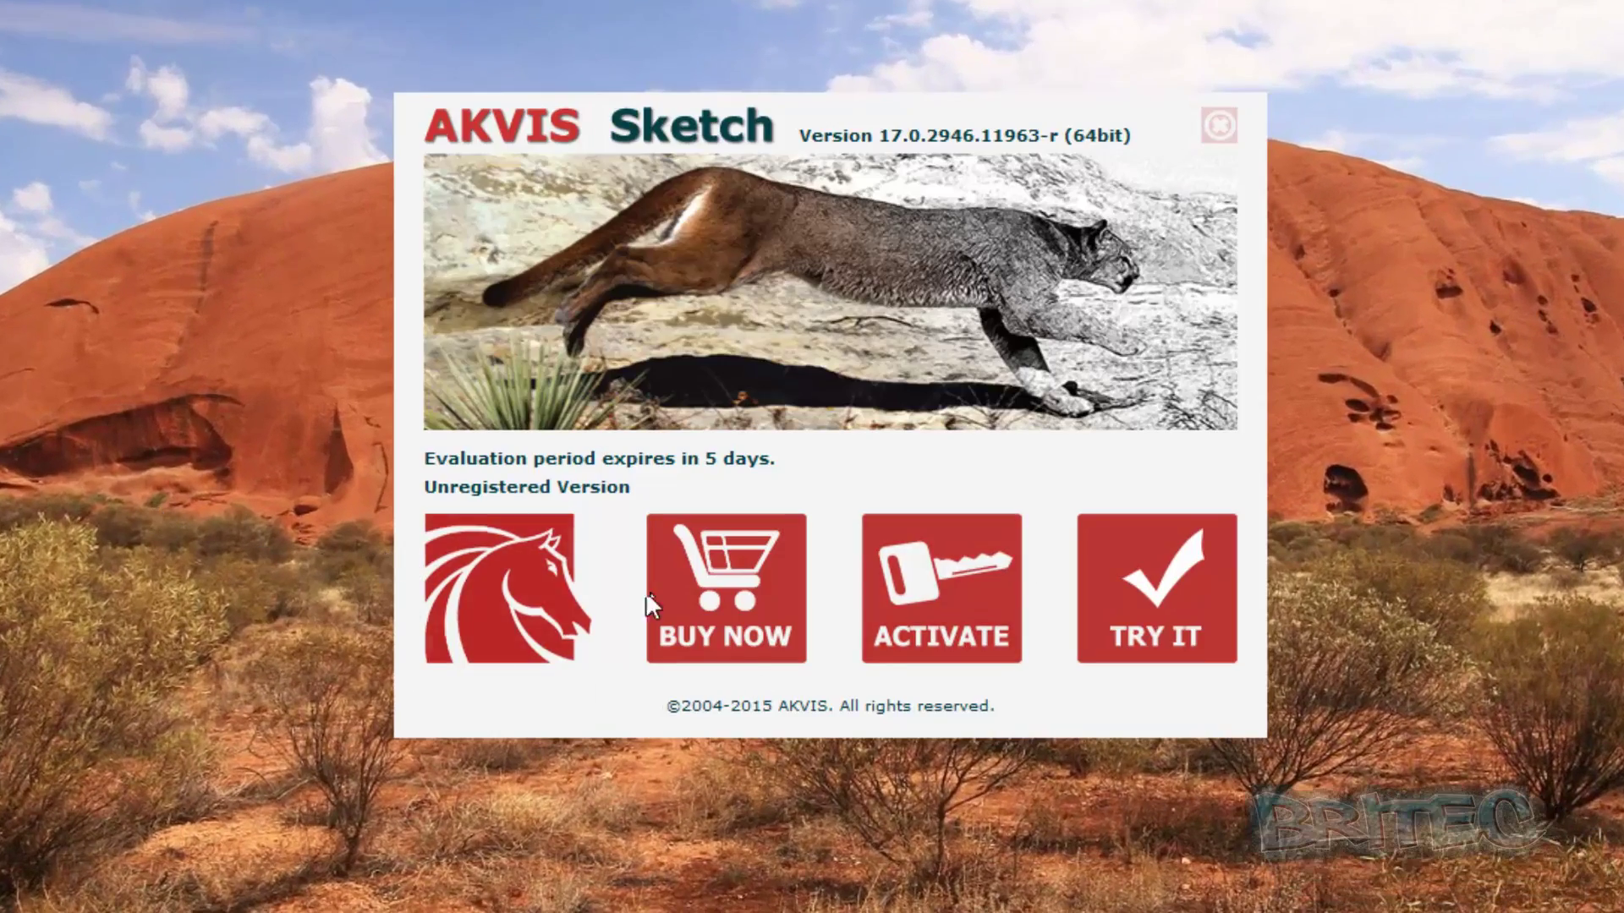
Step: Begin the AKVIS Sketch evaluation trial with the Home Deluxe license
{"action": "left_click", "coordinate": [1151, 611]}
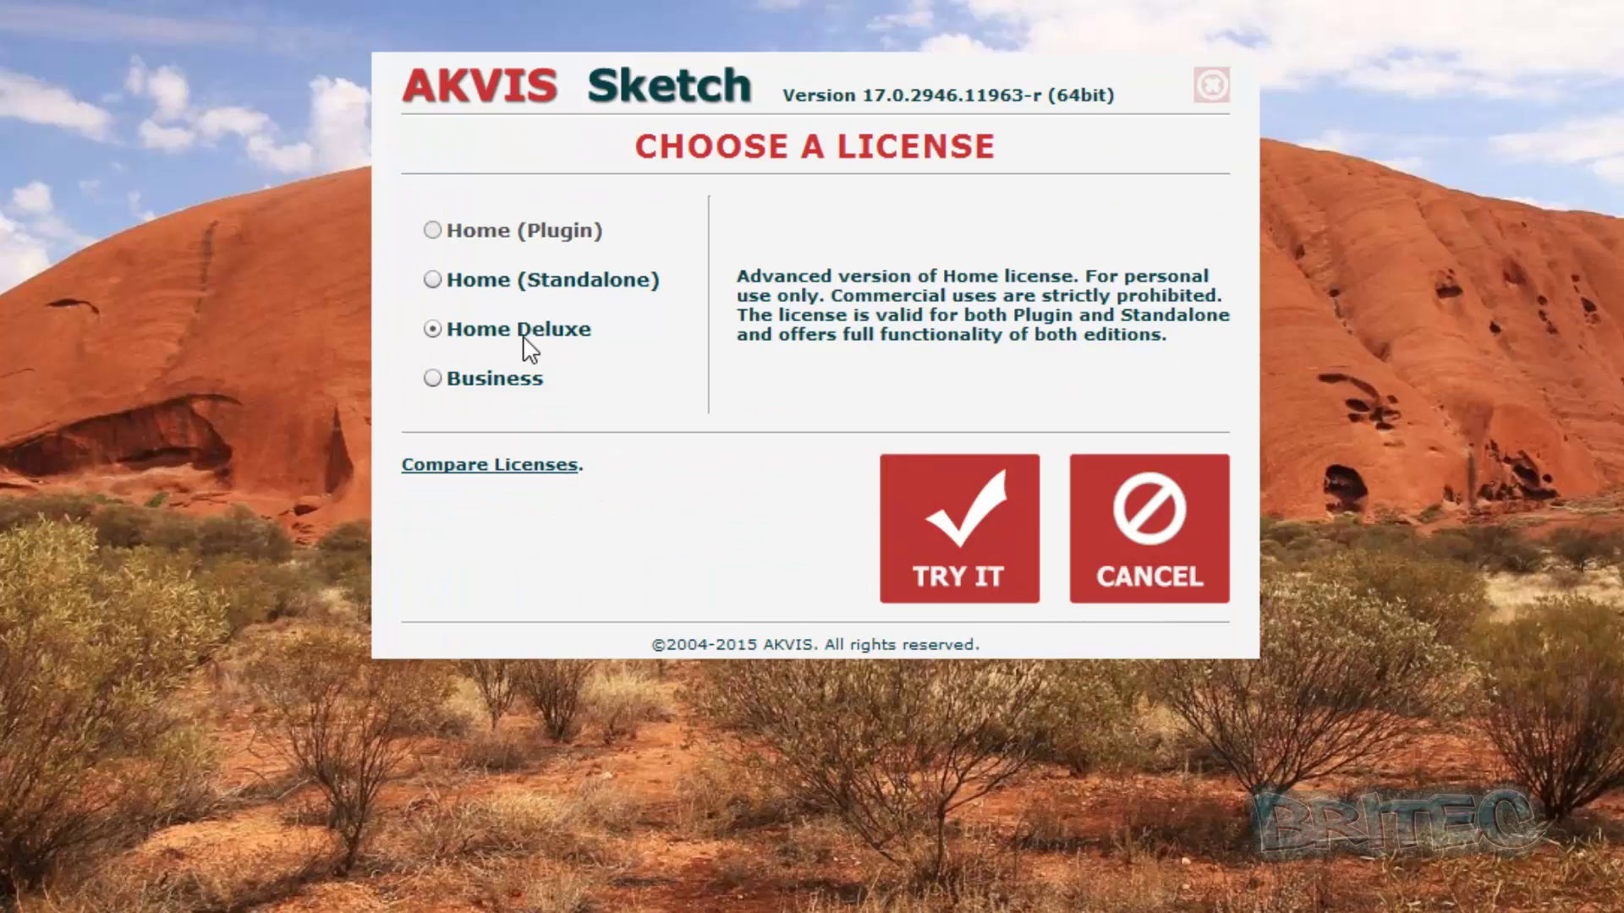
{"action": "left_click", "coordinate": [984, 580]}
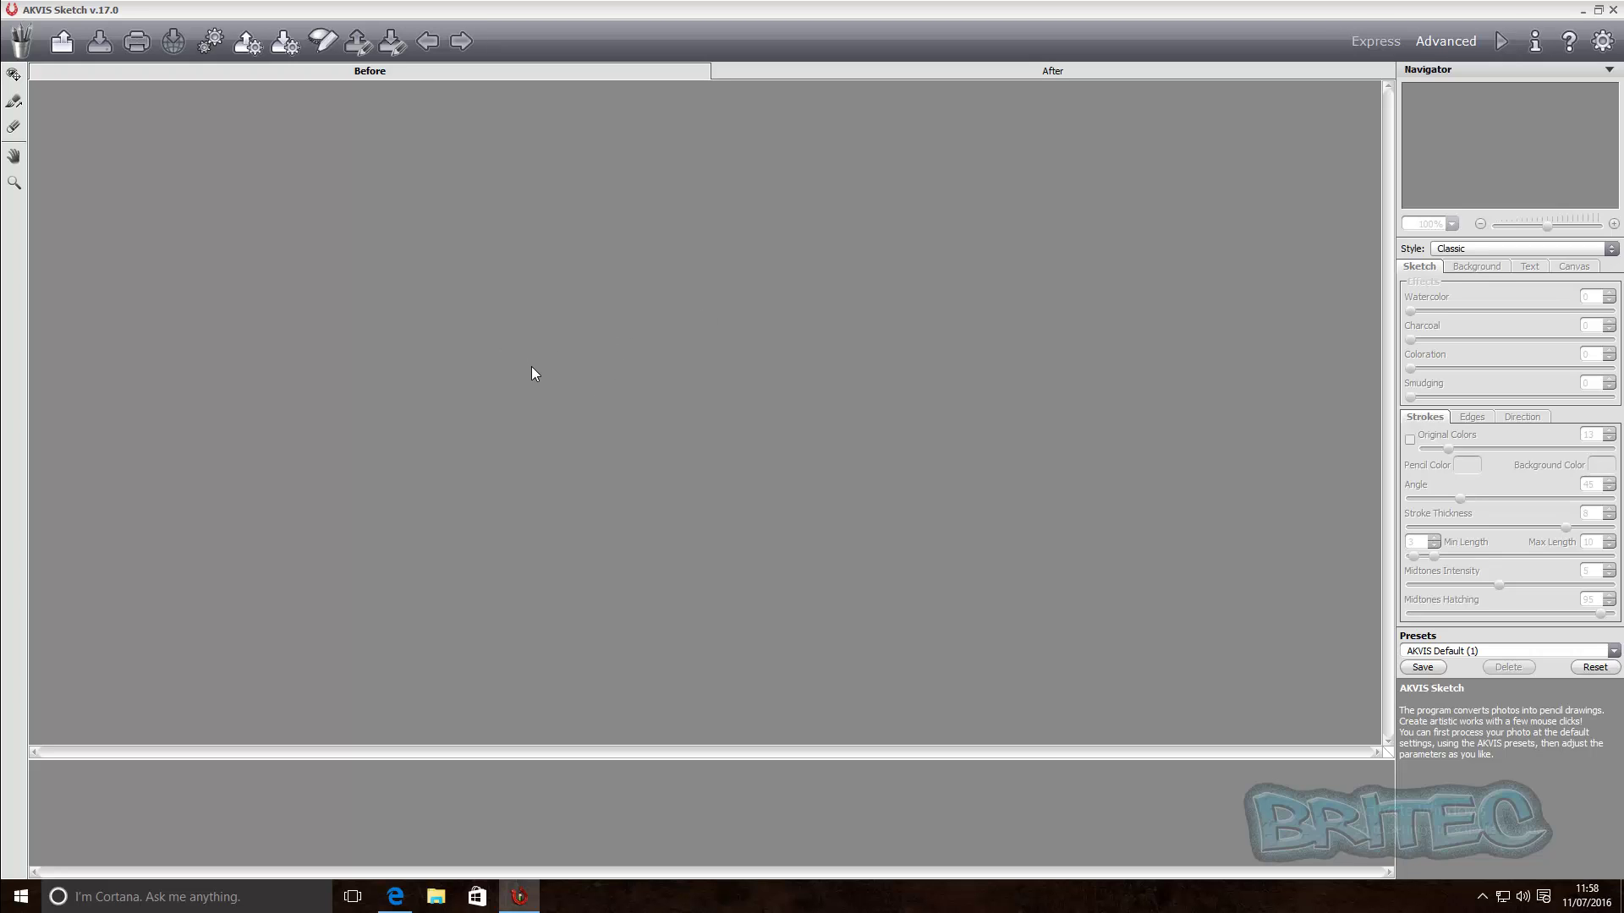
Step: Load beautiful-girl-model-portrait.jpg from Pictures and move the preview square over her face and hair
{"action": "left_click", "coordinate": [63, 43]}
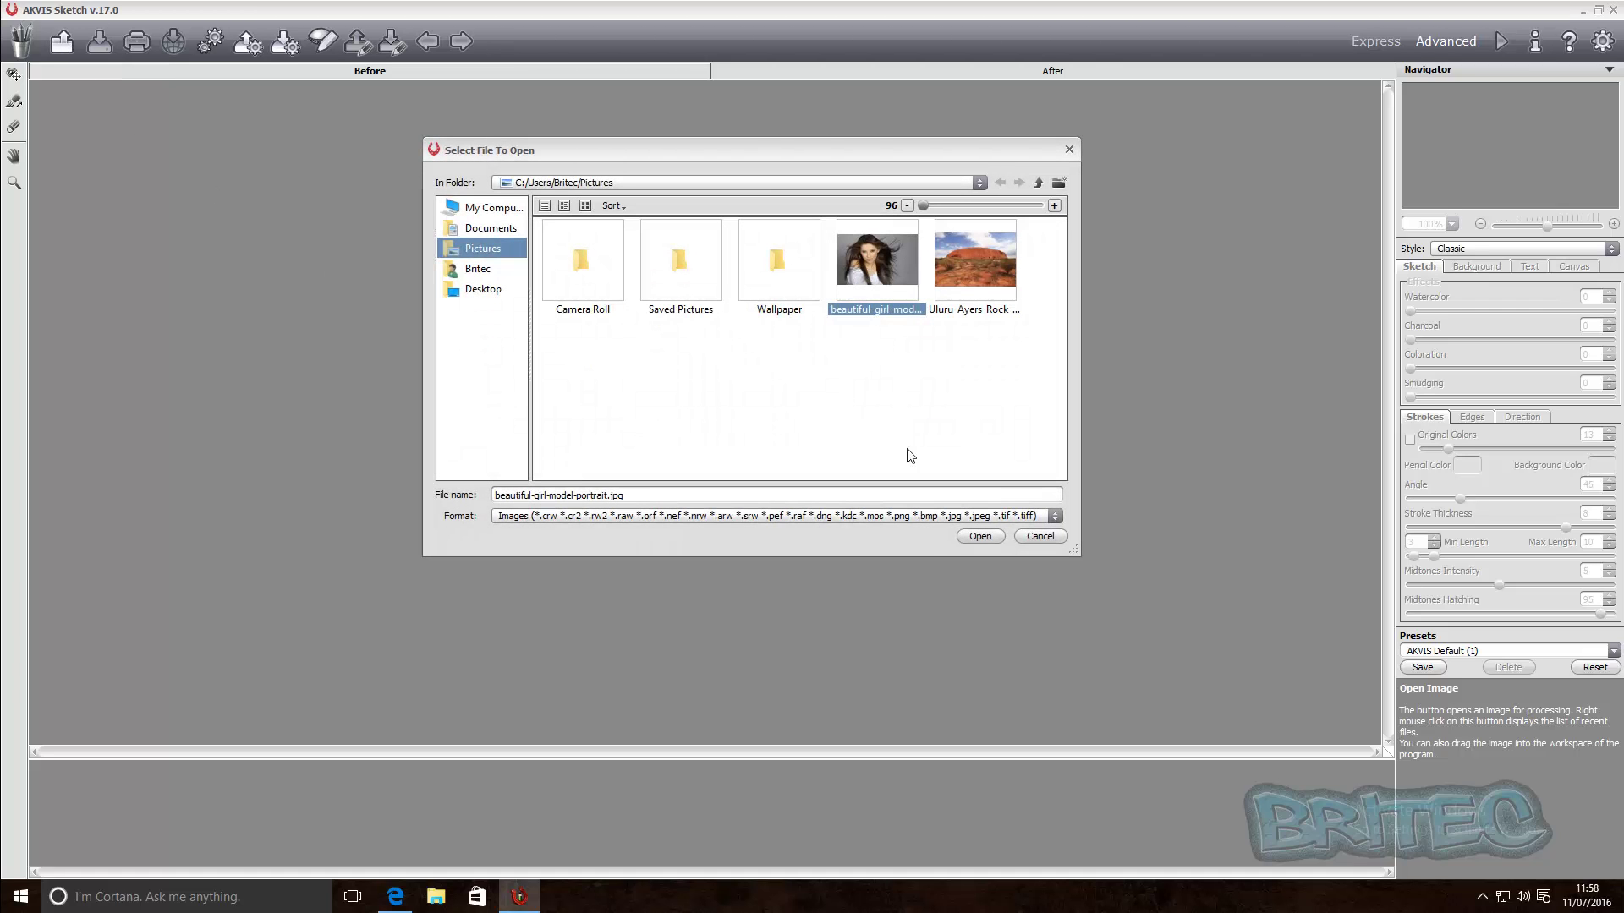
{"action": "left_click", "coordinate": [981, 537]}
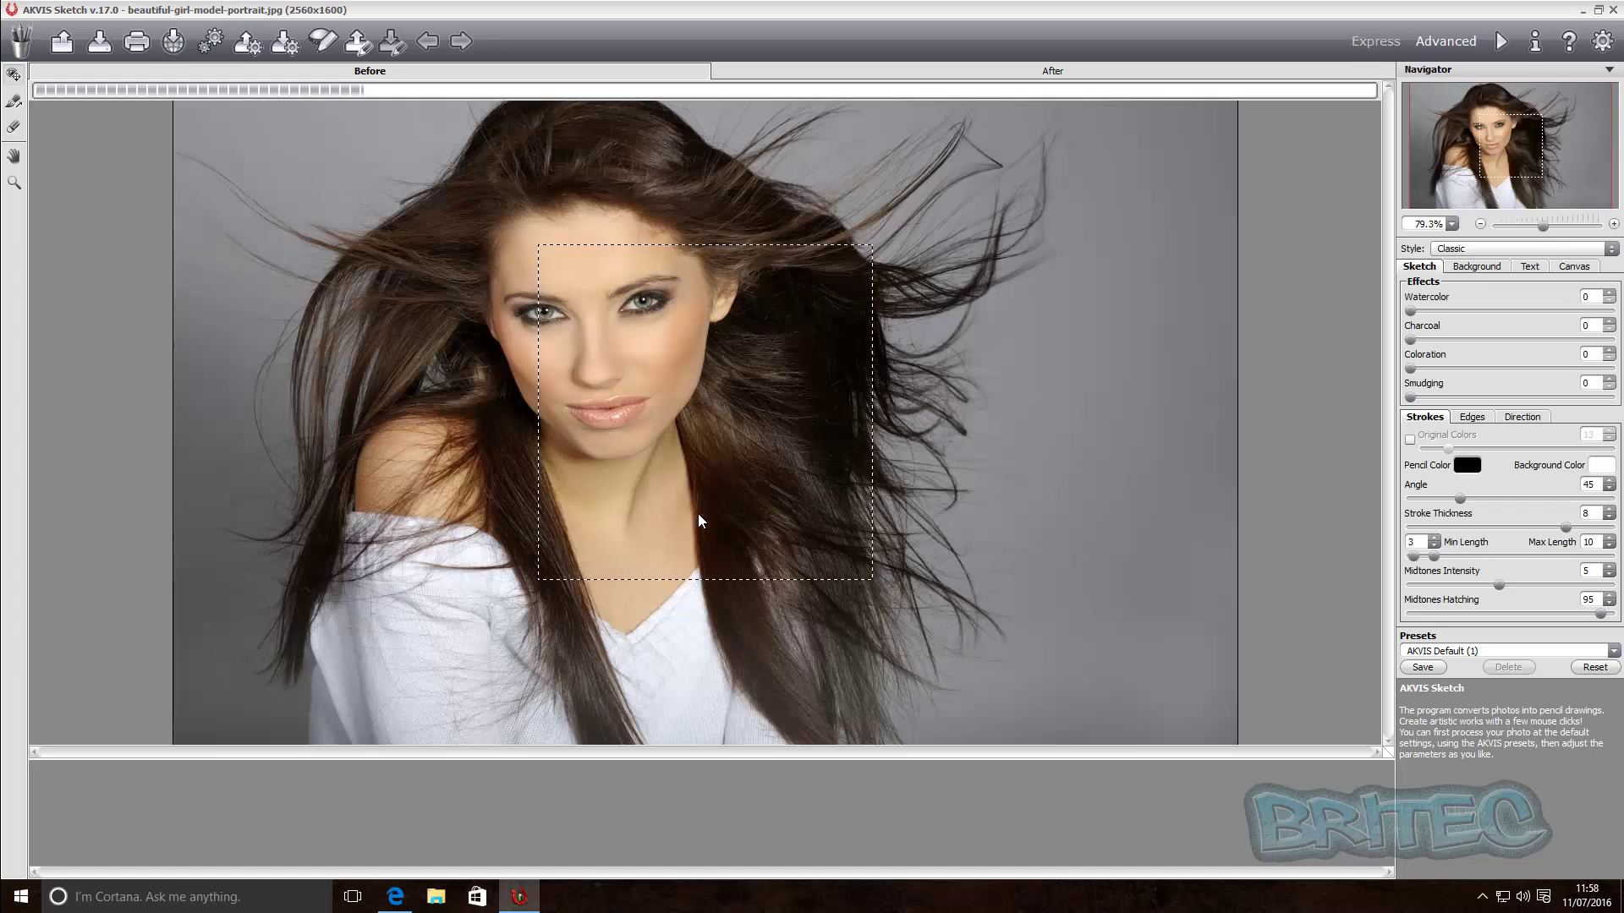
{"action": "left_click_drag", "start_coordinate": [749, 523], "coordinate": [630, 432]}
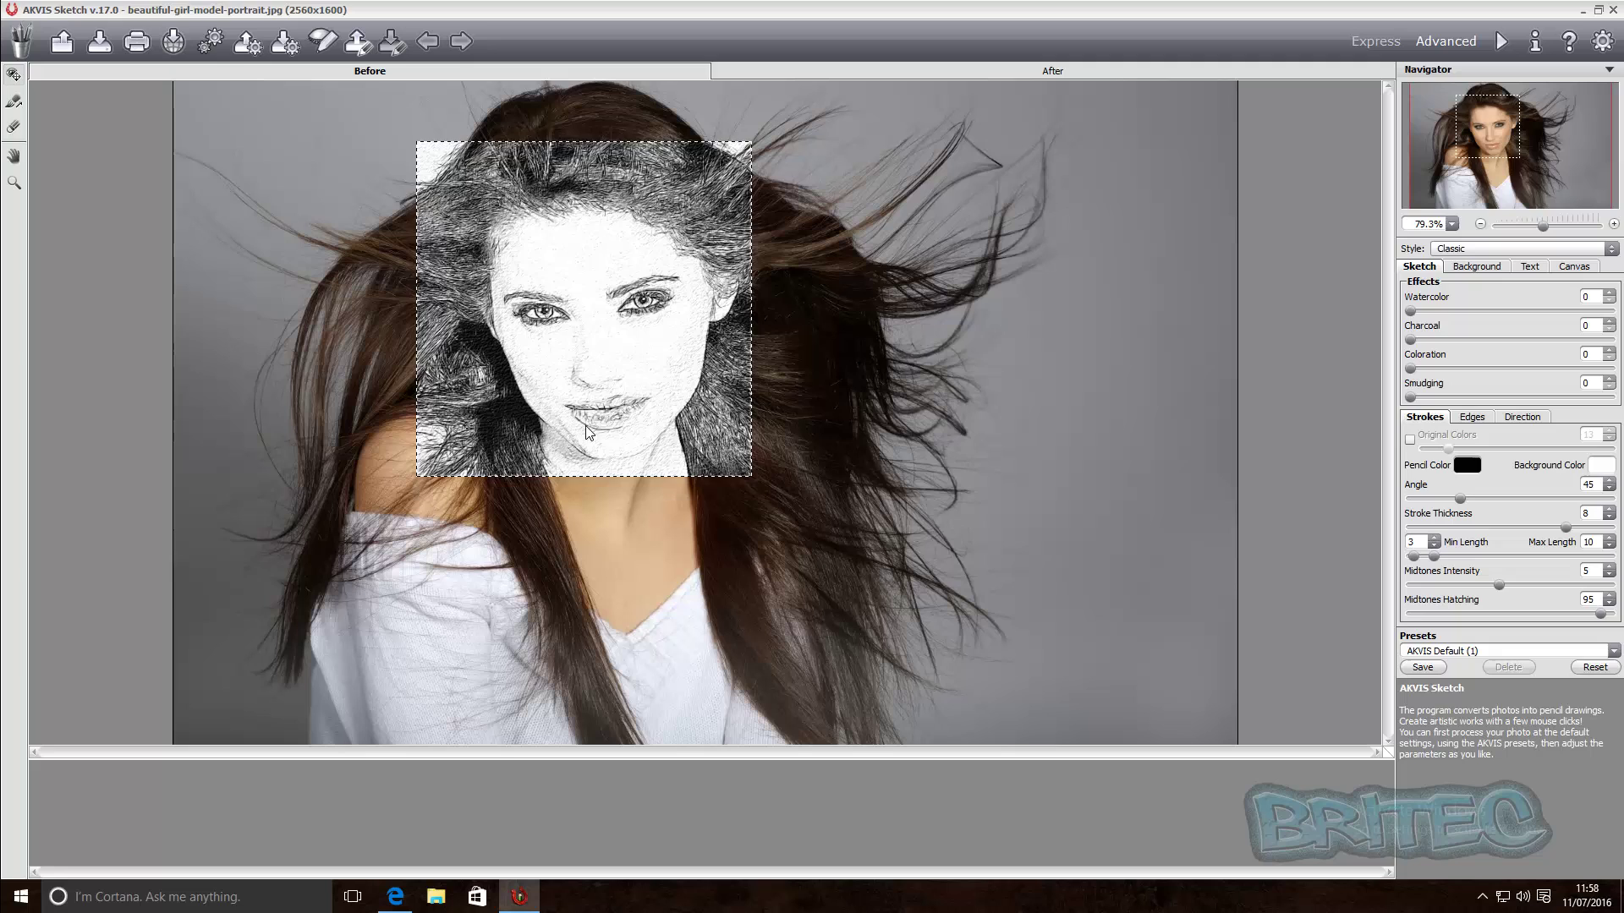
{"action": "left_click_drag", "start_coordinate": [572, 378], "coordinate": [825, 406]}
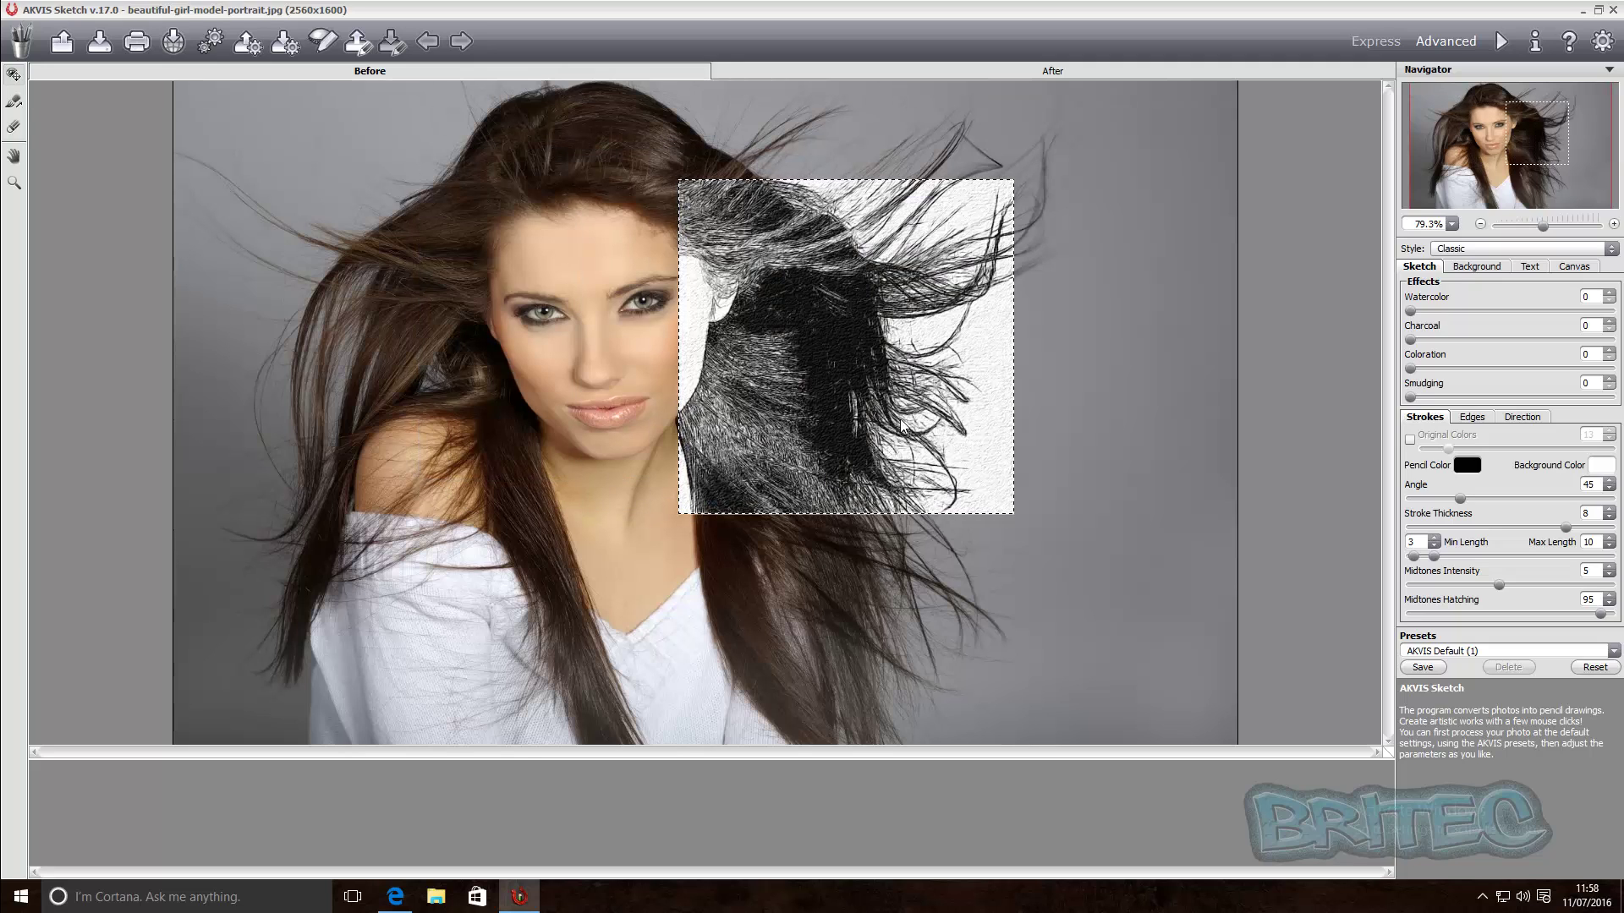
{"action": "left_click_drag", "start_coordinate": [886, 451], "coordinate": [606, 400]}
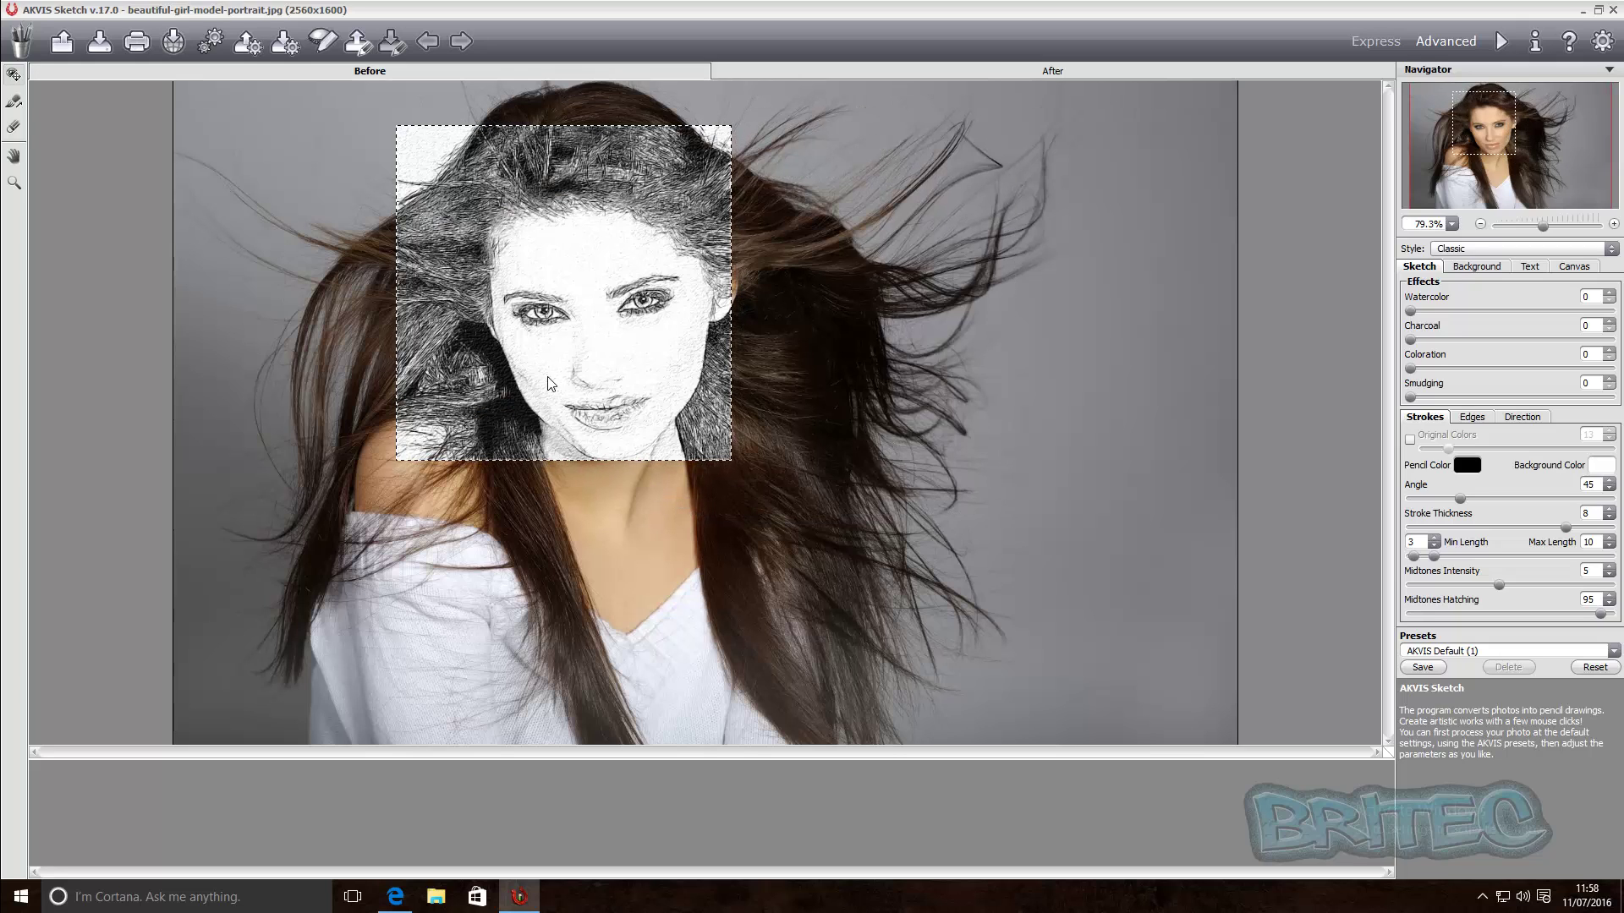
{"action": "left_click_drag", "start_coordinate": [544, 387], "coordinate": [576, 403]}
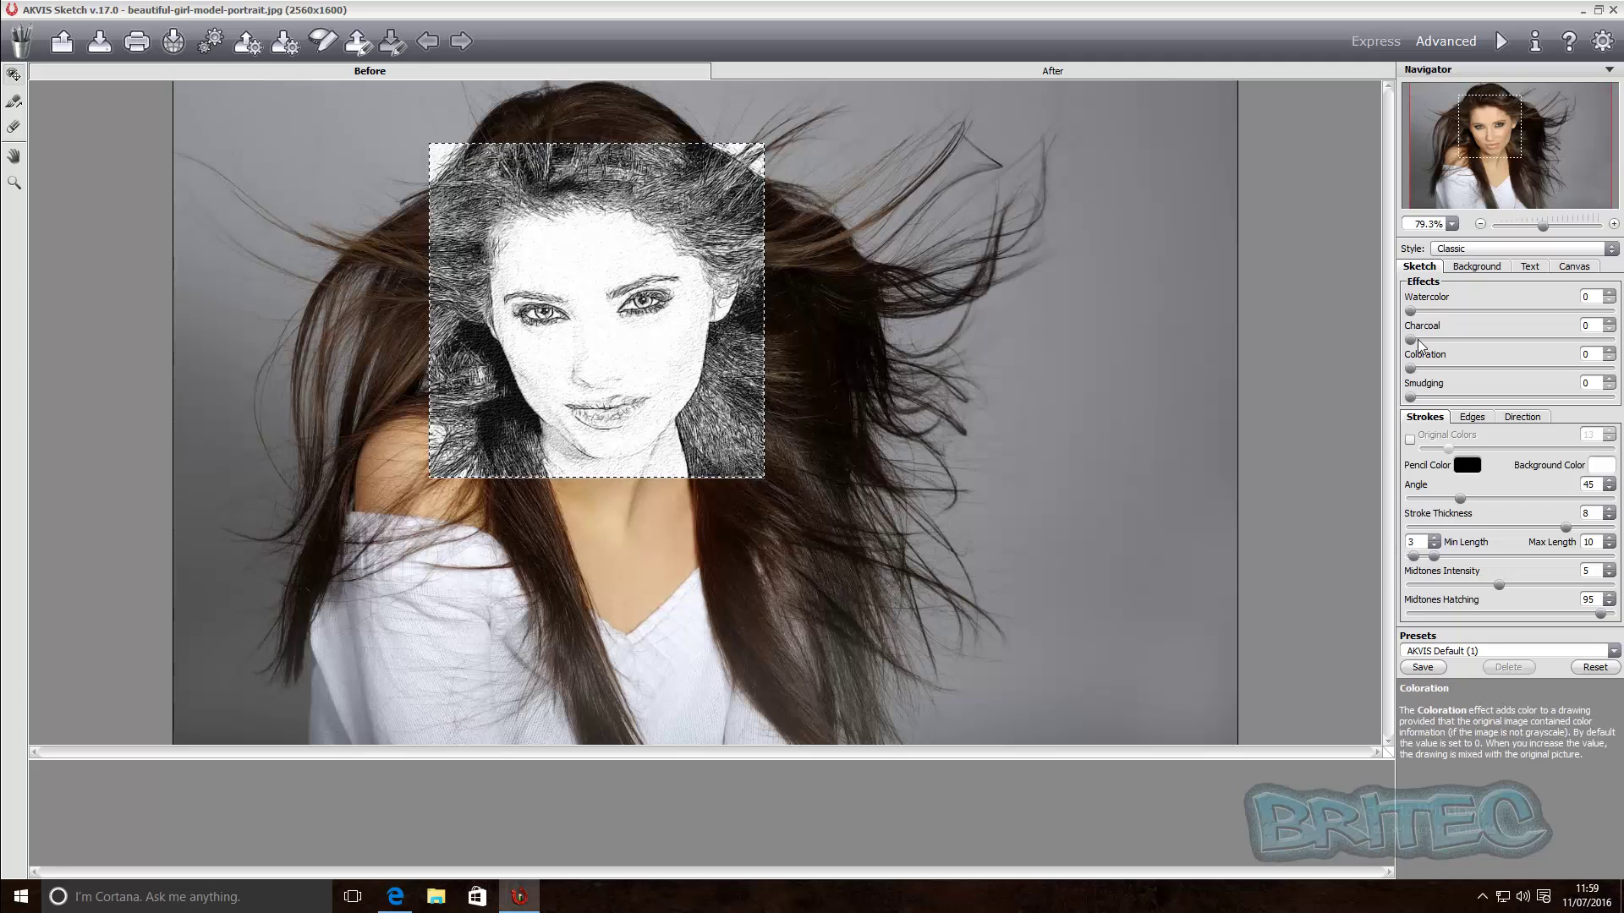
Step: Try the Watercolor, Charcoal, Coloration and Smudging sliders on the face, leaving all at 0
{"action": "left_click_drag", "start_coordinate": [1410, 311], "coordinate": [1467, 314]}
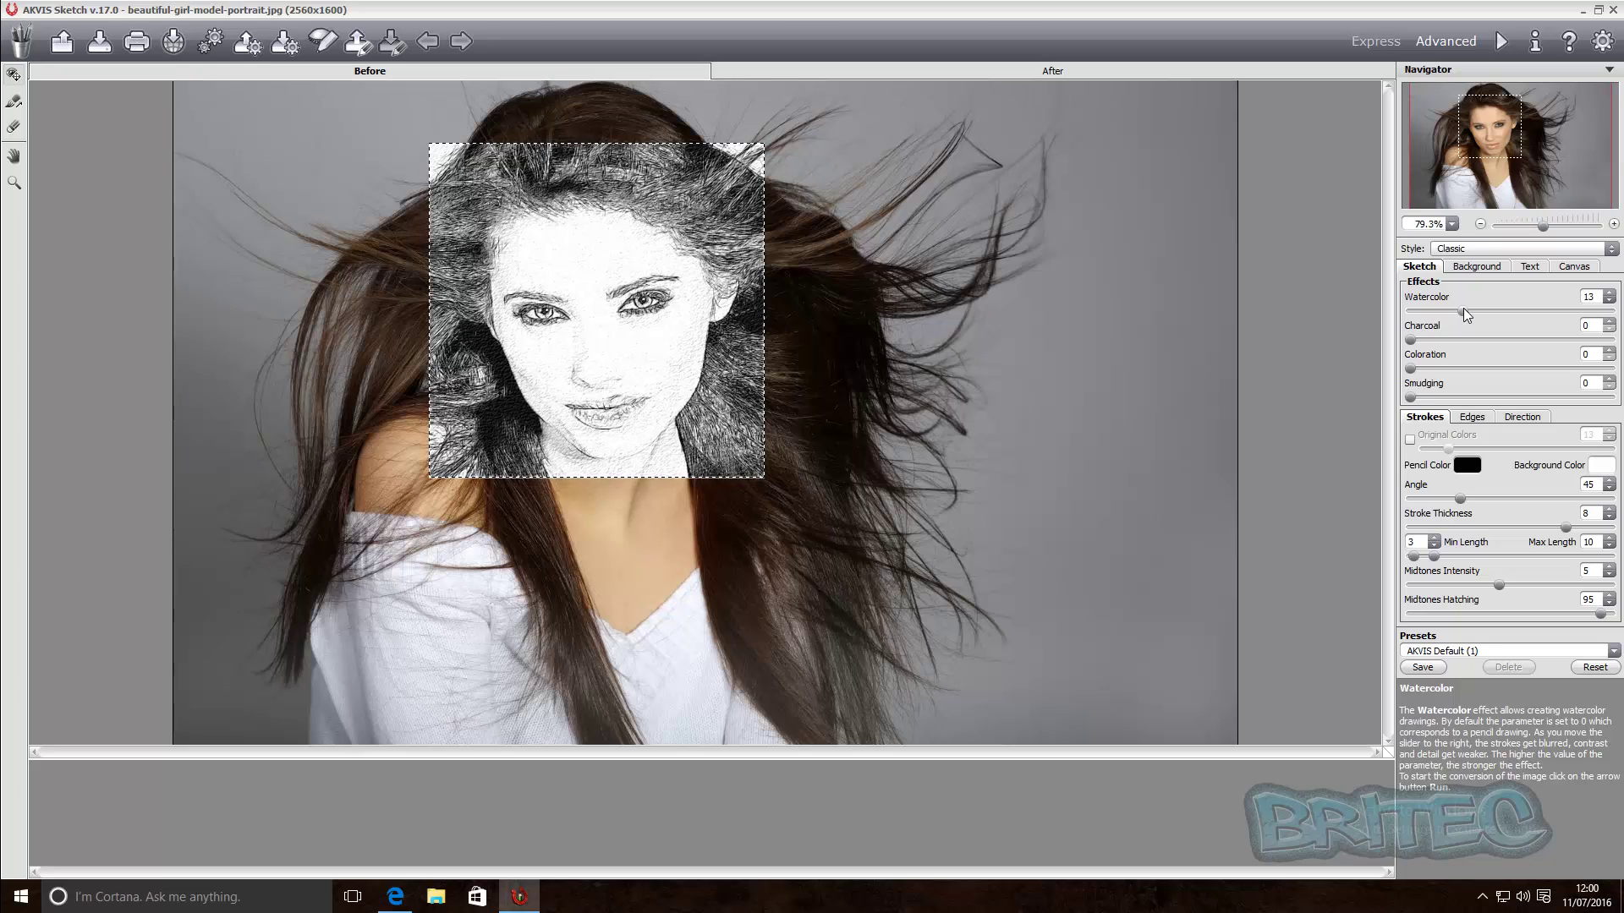
{"action": "mouse_move", "coordinate": [1464, 312]}
{"action": "left_mouse_down"}
{"action": "mouse_move", "coordinate": [1410, 313]}
{"action": "mouse_move", "coordinate": [1420, 340]}
{"action": "mouse_move", "coordinate": [1471, 340]}
{"action": "left_mouse_up"}
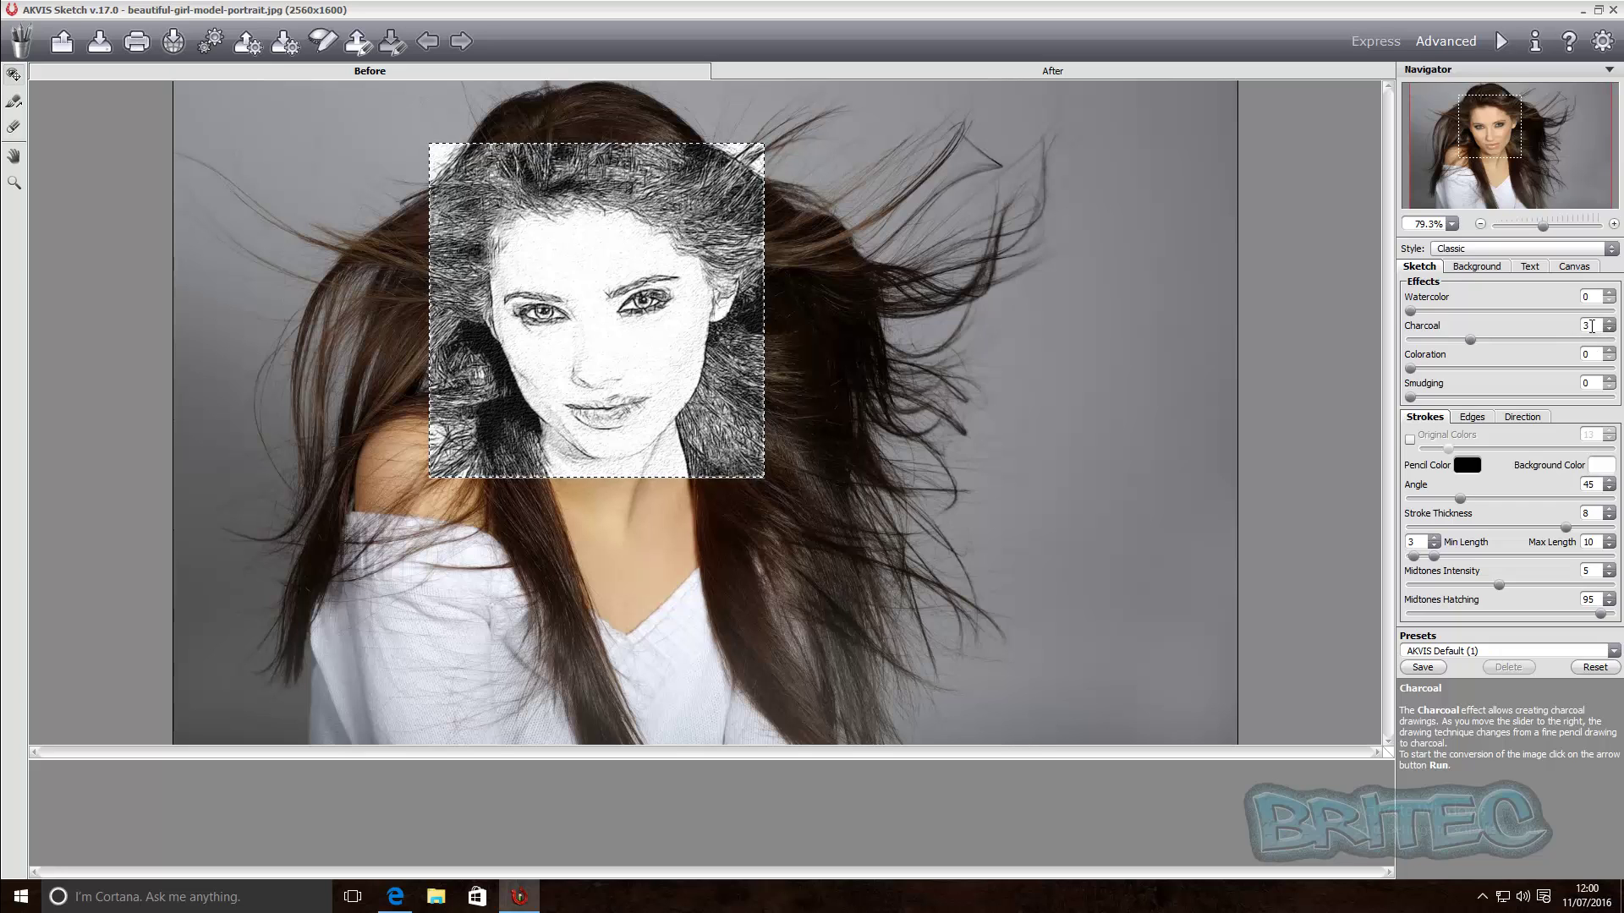
{"action": "left_click_drag", "start_coordinate": [1470, 340], "coordinate": [1410, 340]}
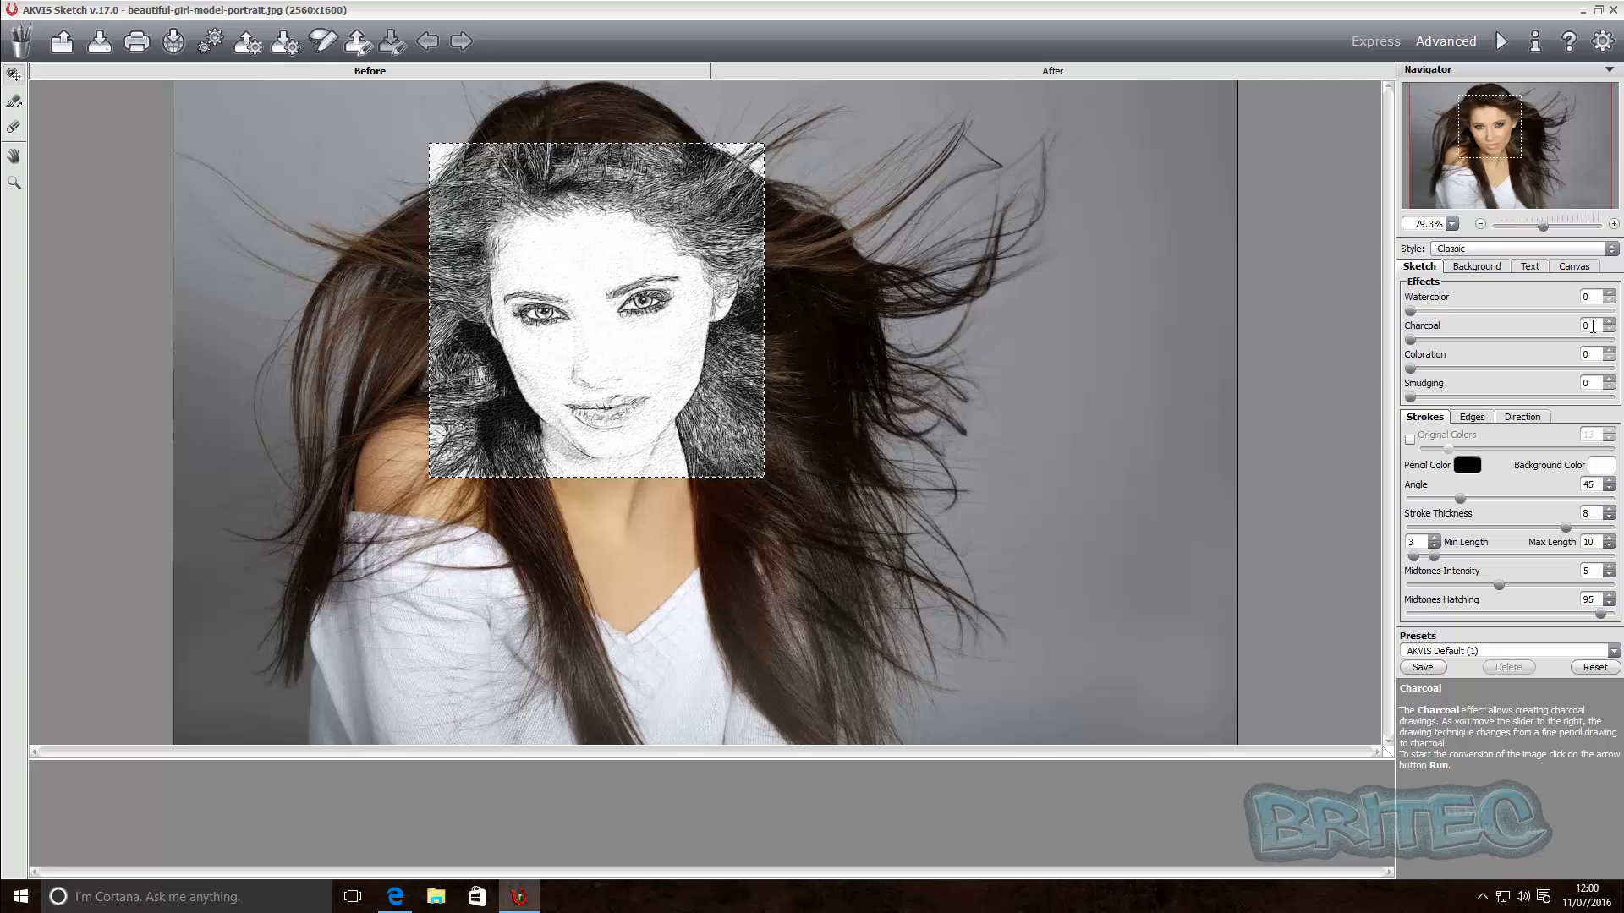
{"action": "left_click_drag", "start_coordinate": [1410, 368], "coordinate": [1450, 379]}
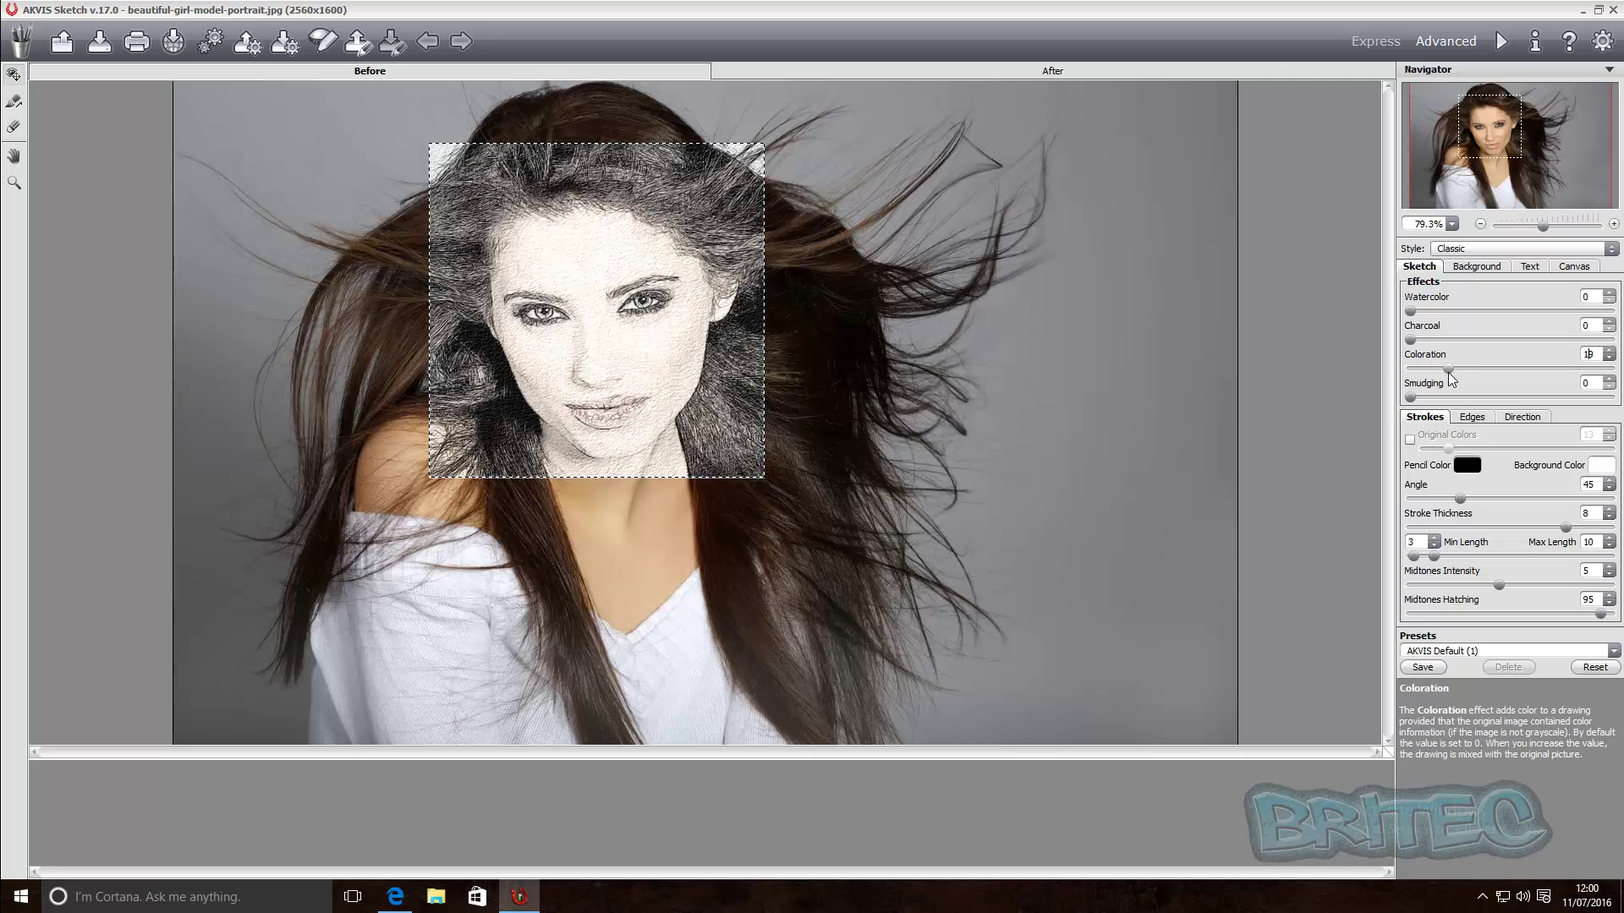
{"action": "left_click_drag", "start_coordinate": [571, 298], "coordinate": [574, 341]}
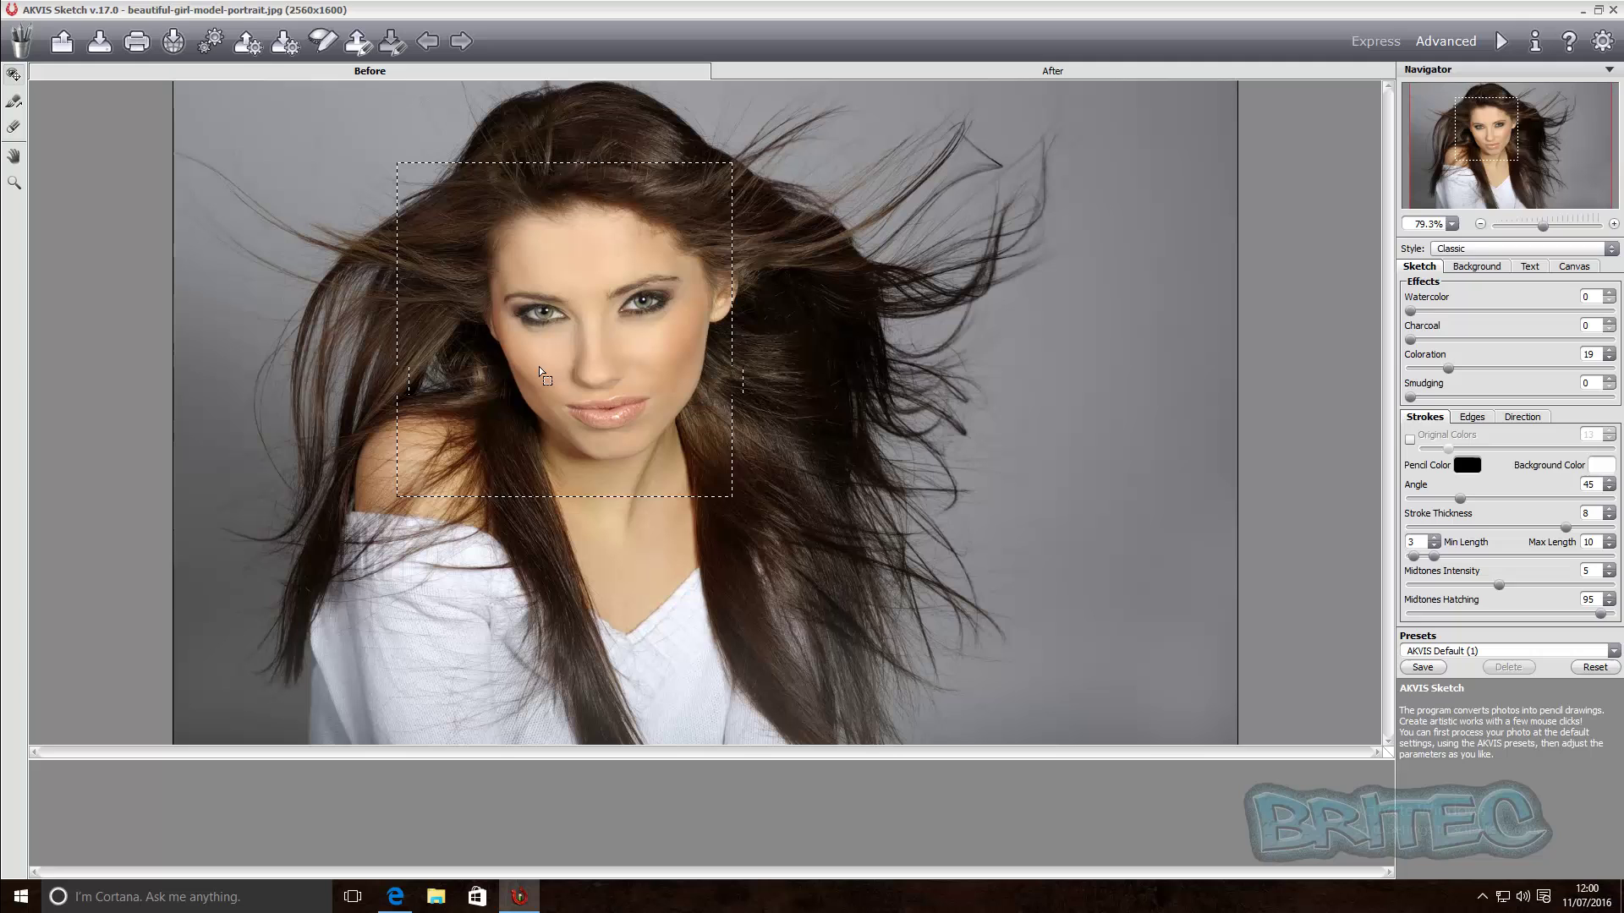
{"action": "mouse_move", "coordinate": [540, 367]}
{"action": "left_mouse_down"}
{"action": "mouse_move", "coordinate": [578, 337]}
{"action": "mouse_move", "coordinate": [879, 571]}
{"action": "left_mouse_up"}
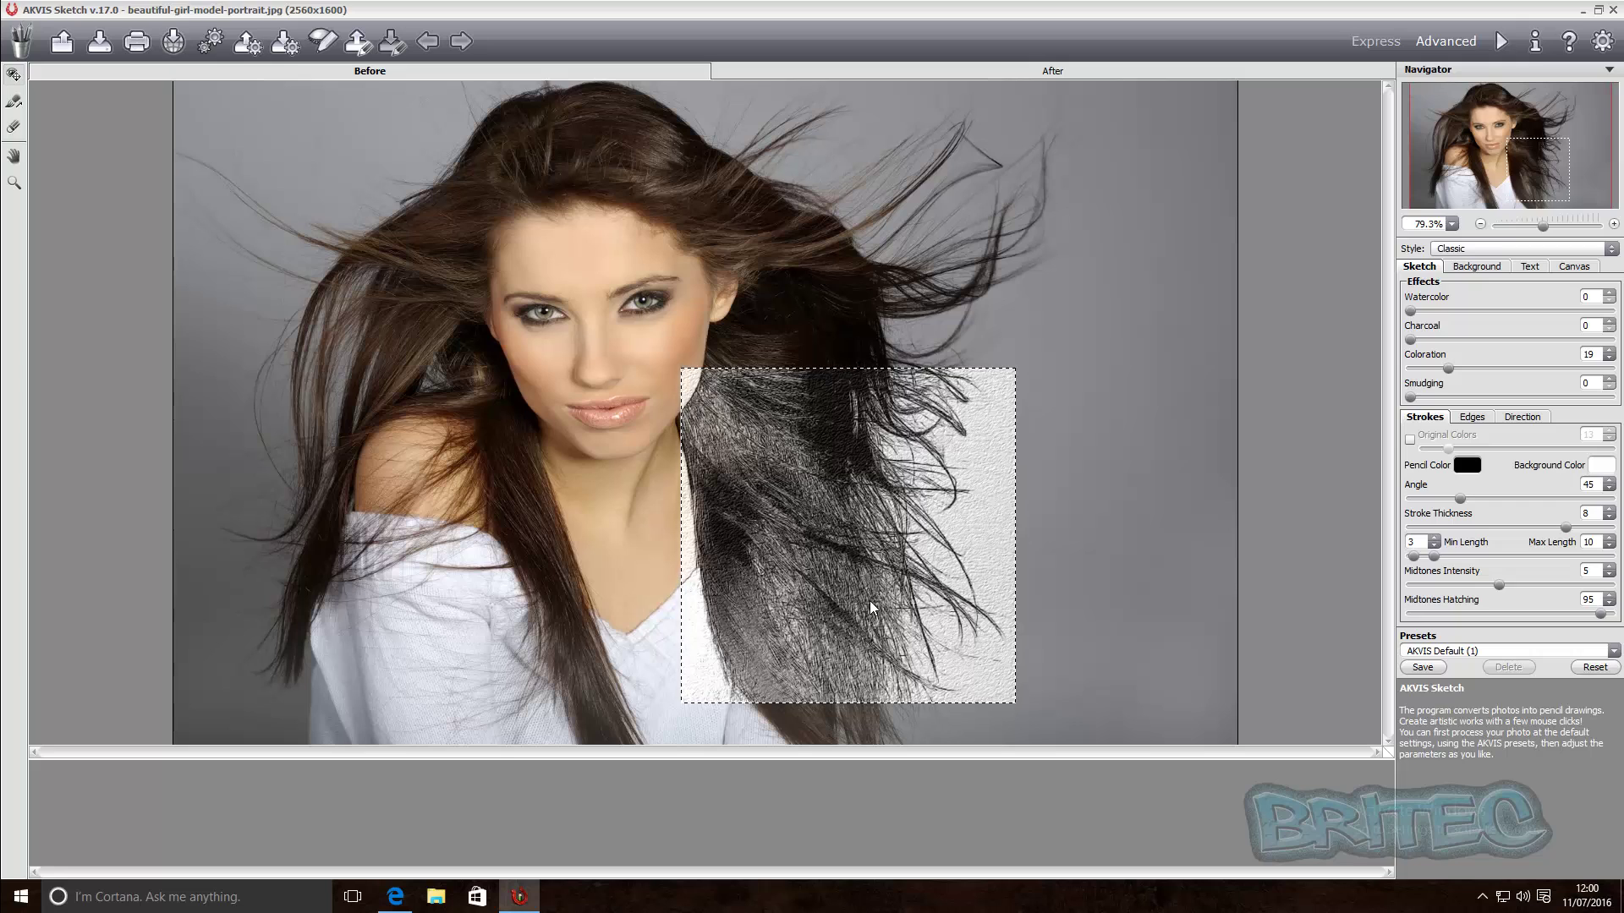
{"action": "left_click_drag", "start_coordinate": [870, 600], "coordinate": [622, 449]}
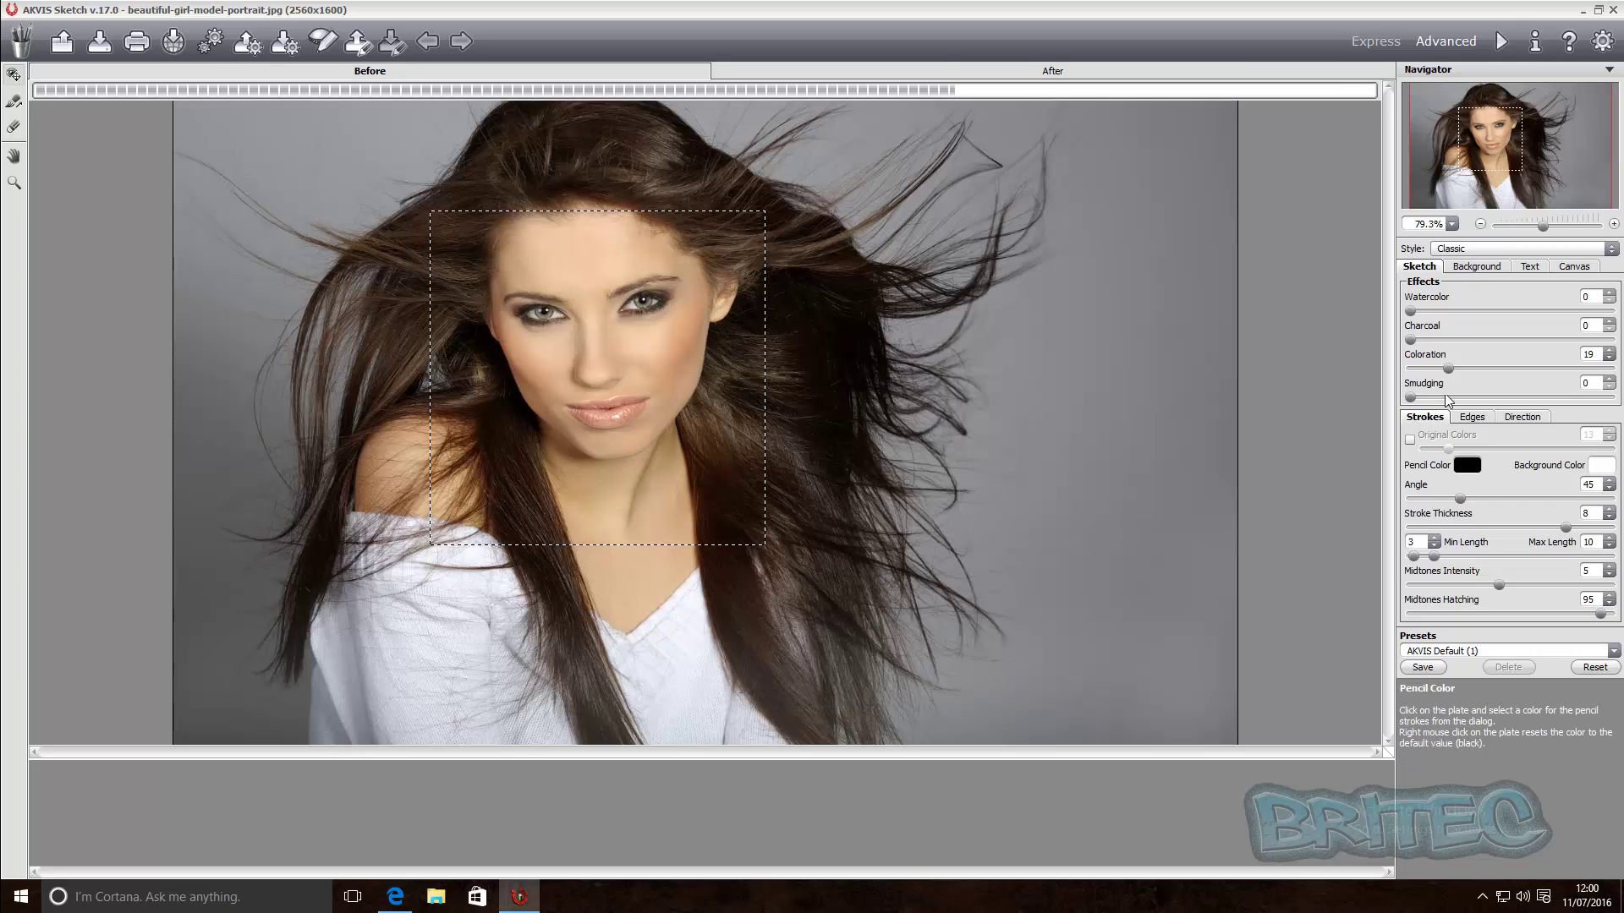
{"action": "mouse_move", "coordinate": [1448, 369]}
{"action": "left_mouse_down"}
{"action": "mouse_move", "coordinate": [1410, 371]}
{"action": "mouse_move", "coordinate": [1445, 398]}
{"action": "left_mouse_up"}
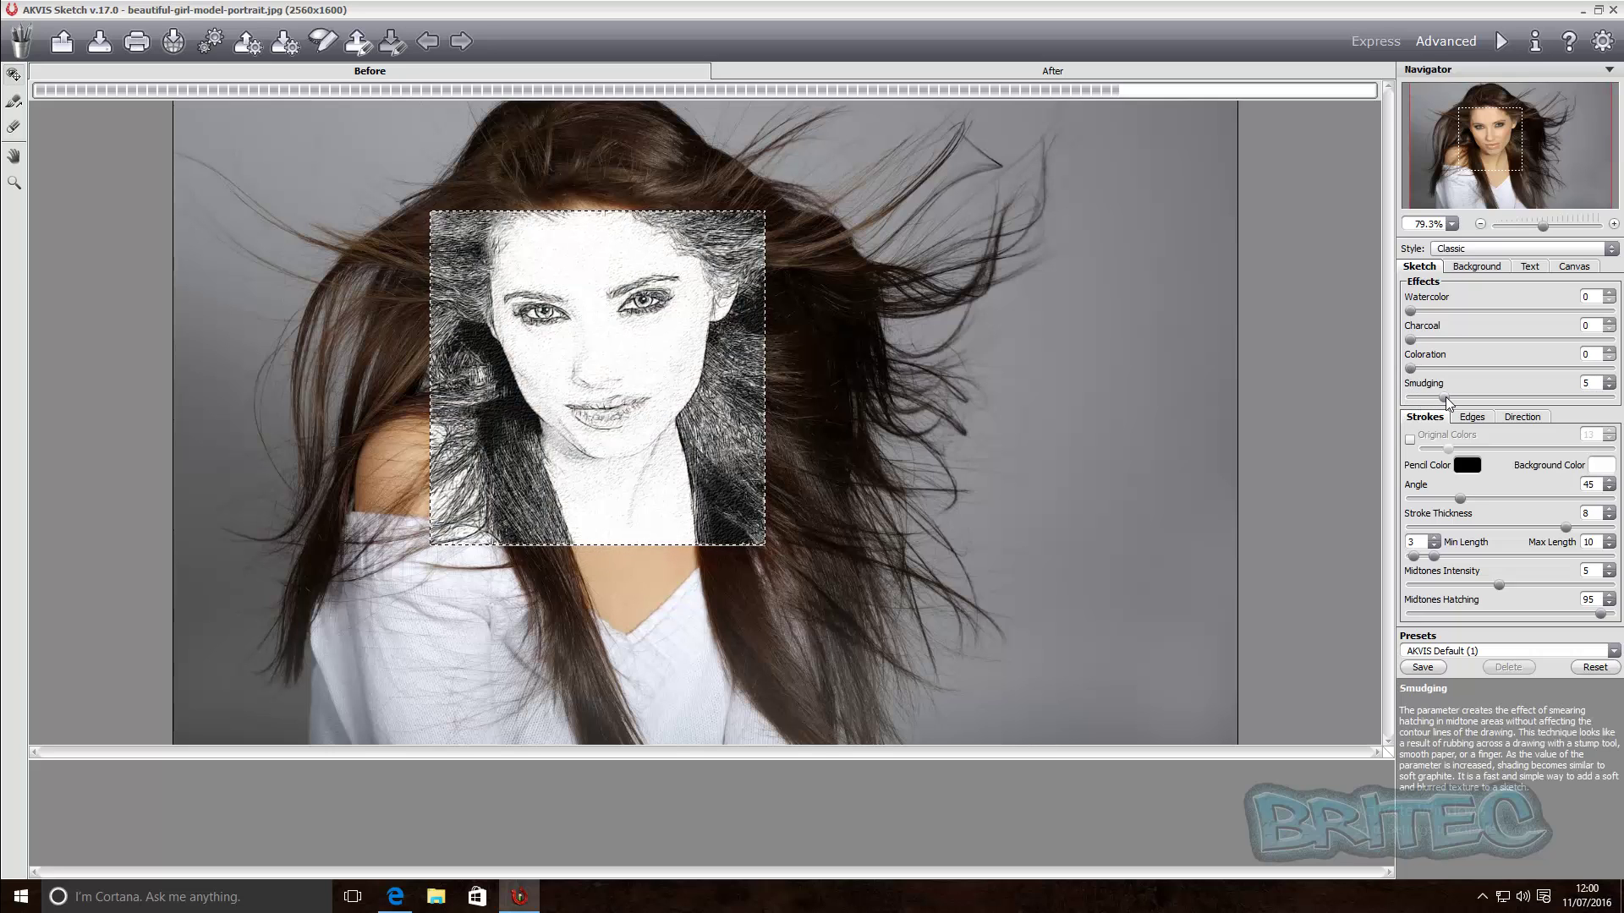
{"action": "left_click_drag", "start_coordinate": [1445, 398], "coordinate": [1410, 397]}
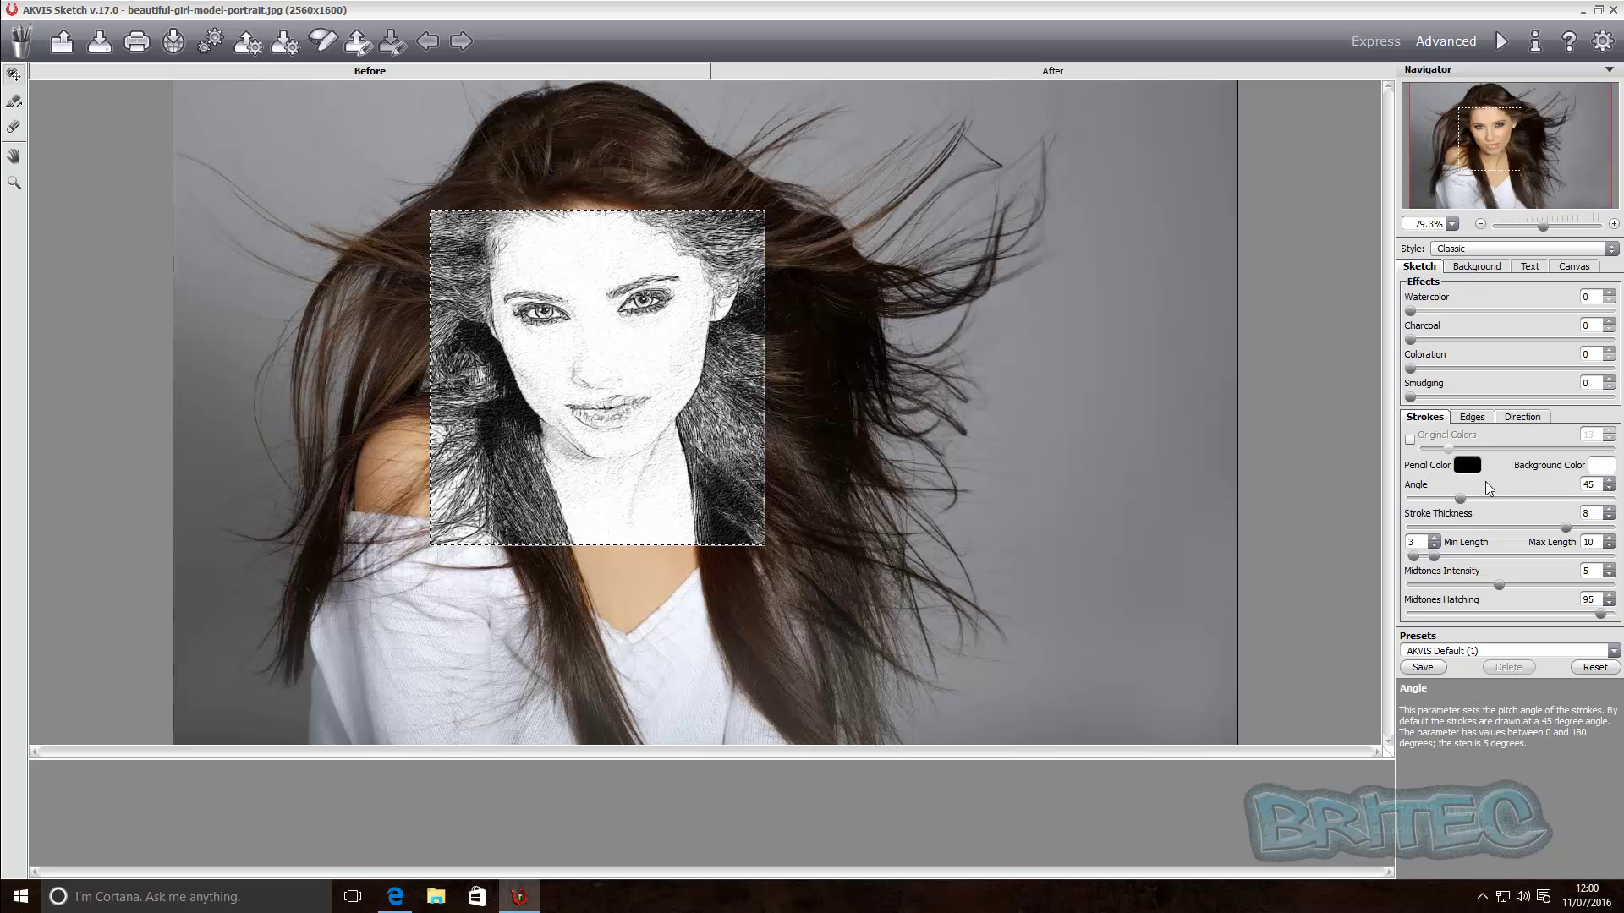
{"action": "left_click", "coordinate": [1410, 440]}
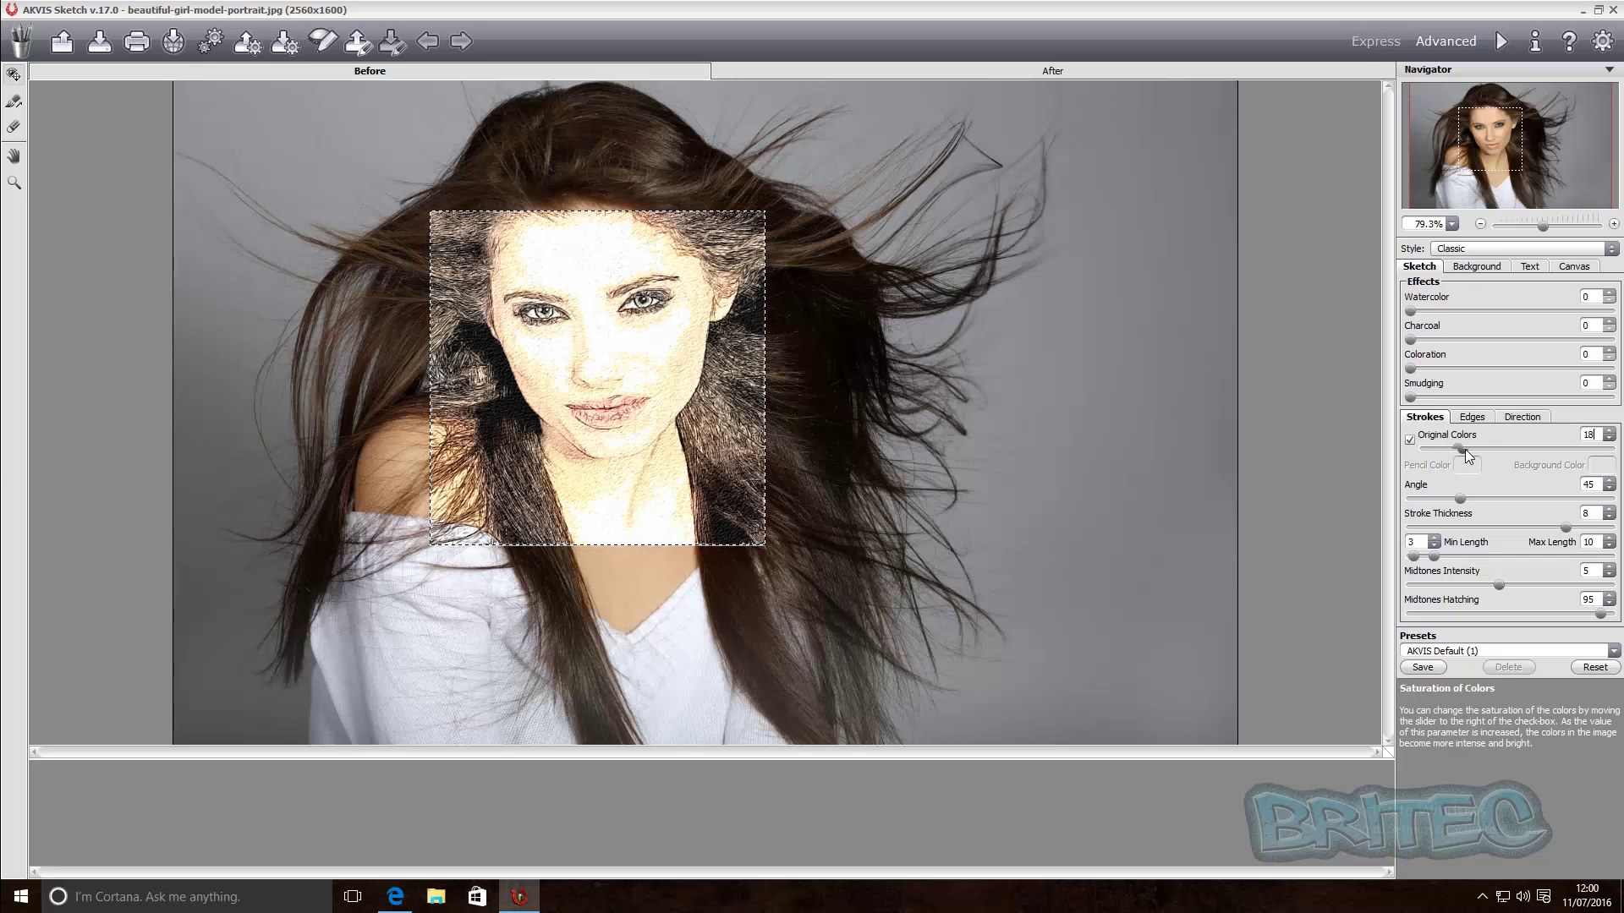
{"action": "mouse_move", "coordinate": [1472, 448]}
{"action": "left_mouse_down"}
{"action": "mouse_move", "coordinate": [1494, 450]}
{"action": "mouse_move", "coordinate": [1440, 447]}
{"action": "left_mouse_up"}
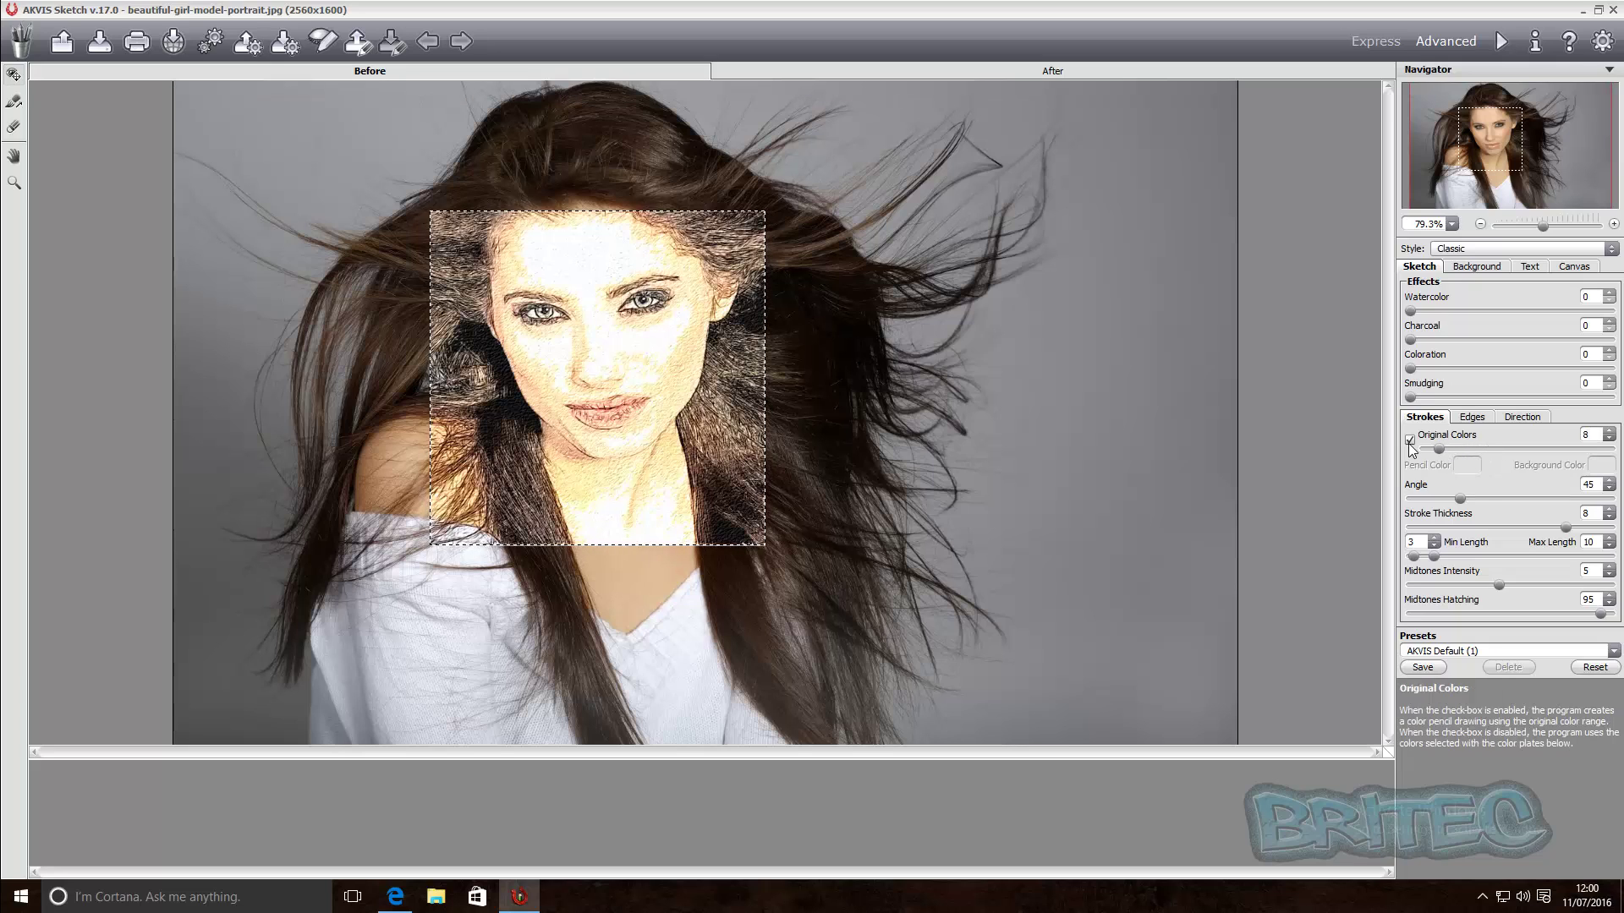
{"action": "left_click", "coordinate": [1409, 441]}
{"action": "left_click", "coordinate": [1473, 418]}
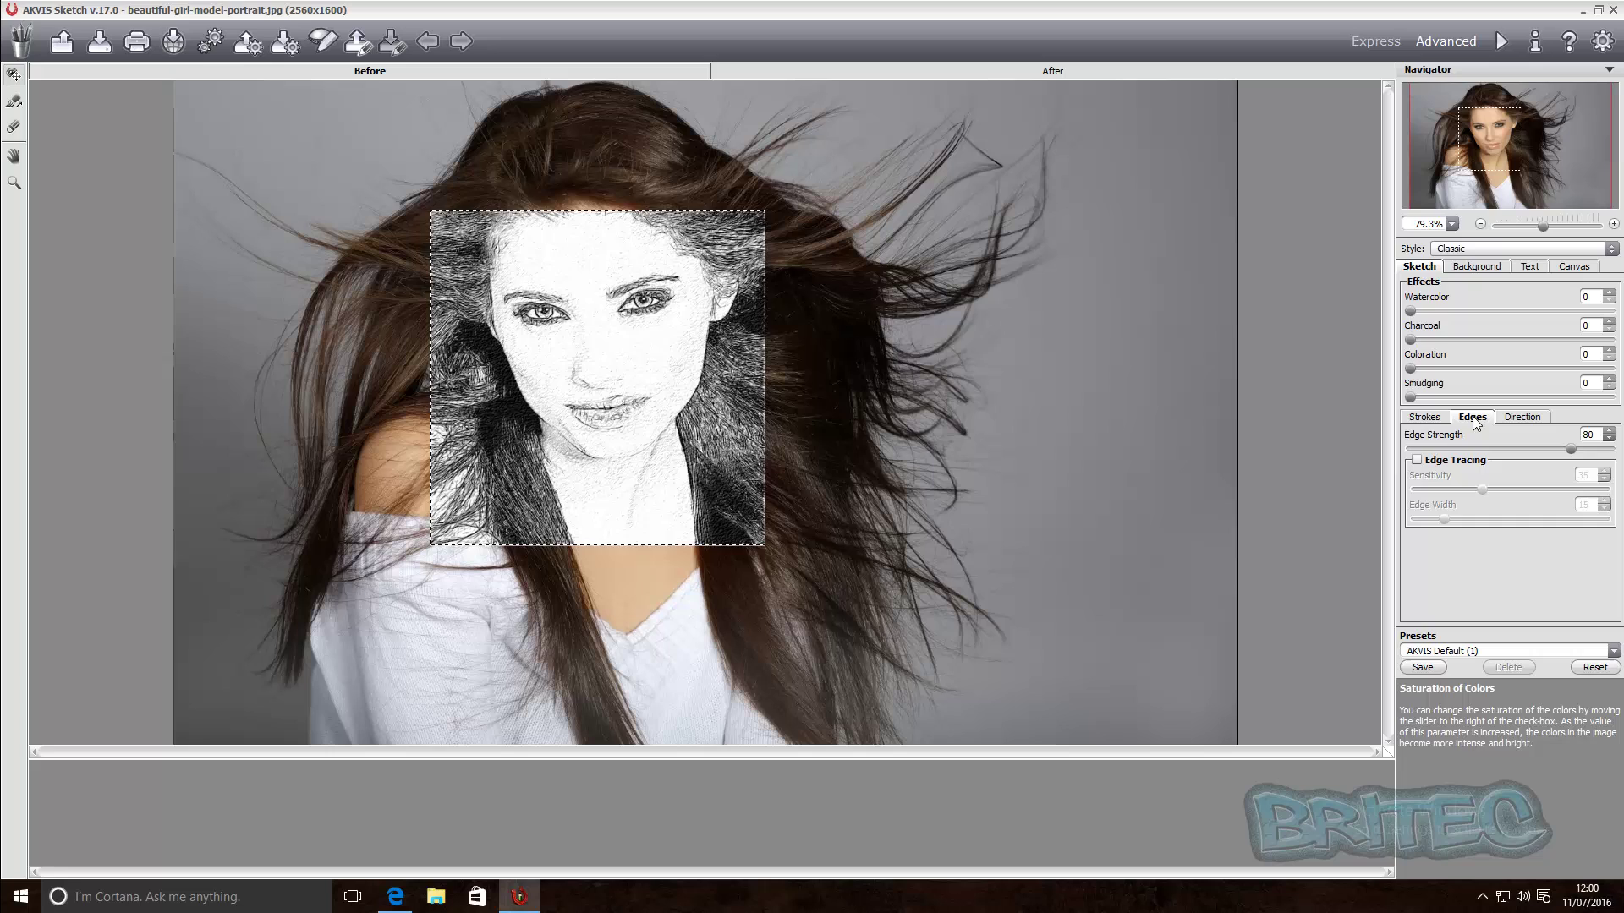
{"action": "left_click", "coordinate": [1417, 461]}
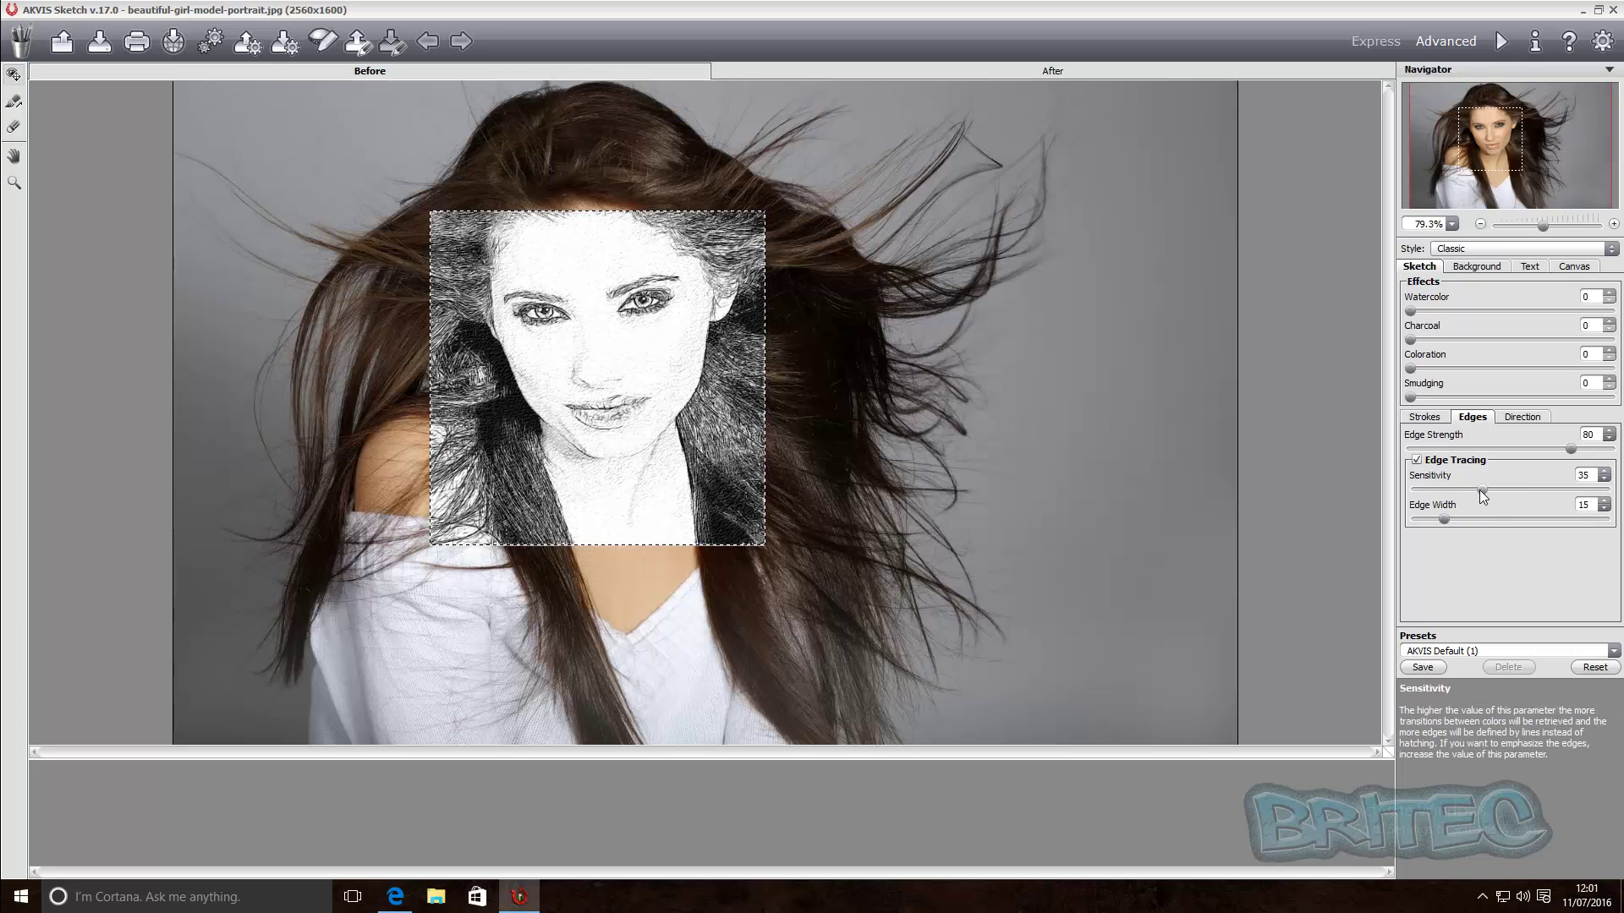
{"action": "left_click_drag", "start_coordinate": [1481, 490], "coordinate": [1514, 491]}
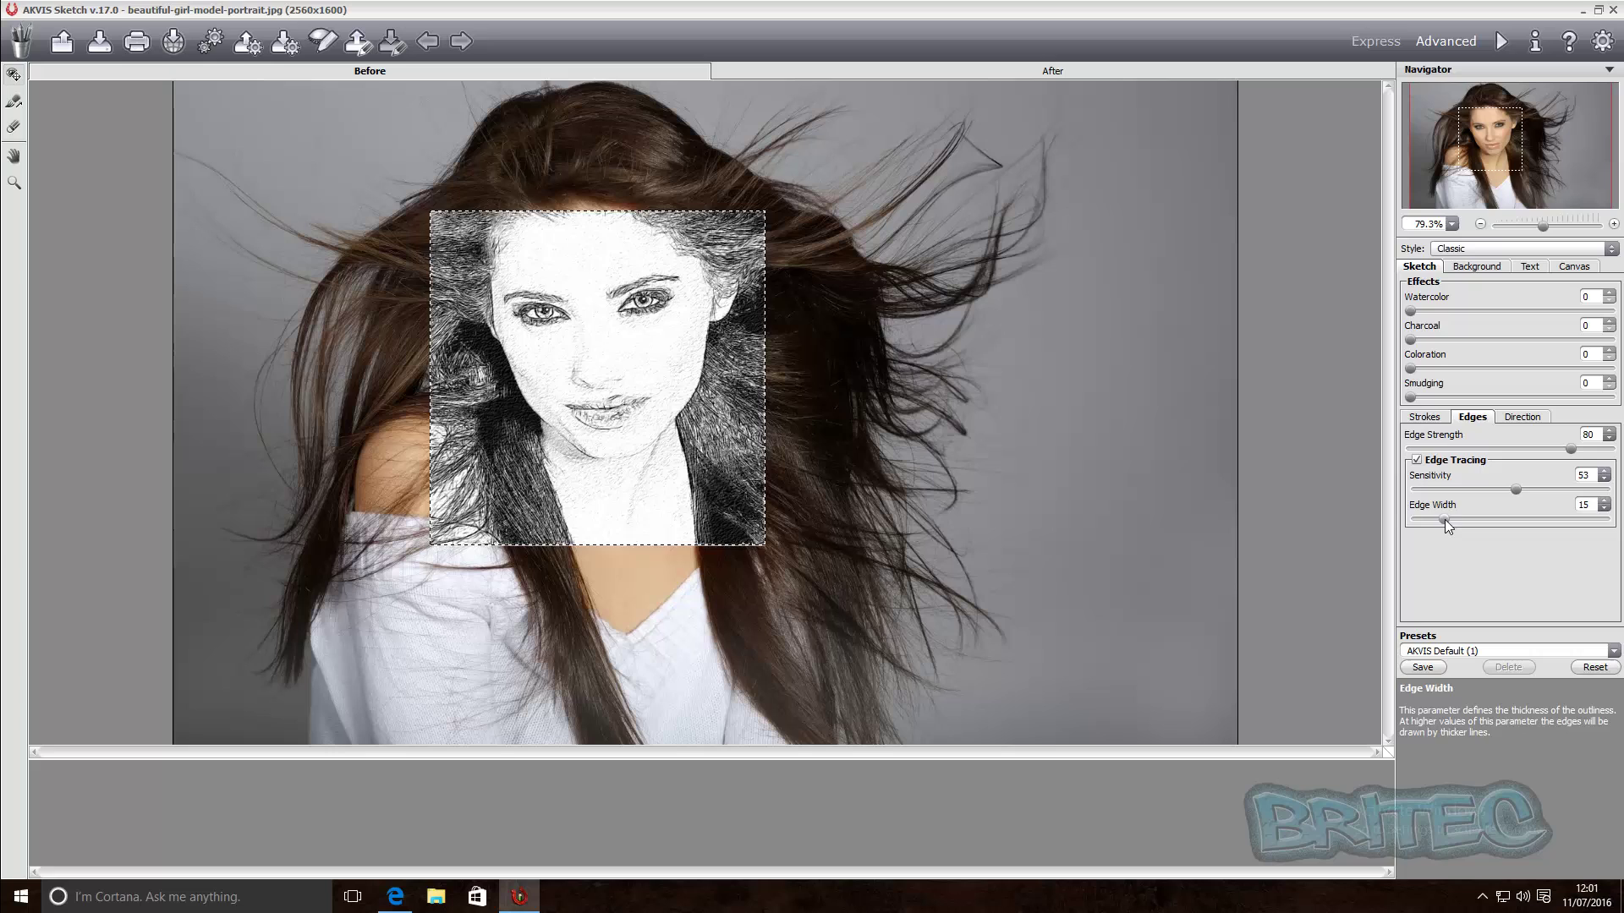
{"action": "left_click_drag", "start_coordinate": [1445, 519], "coordinate": [1463, 519]}
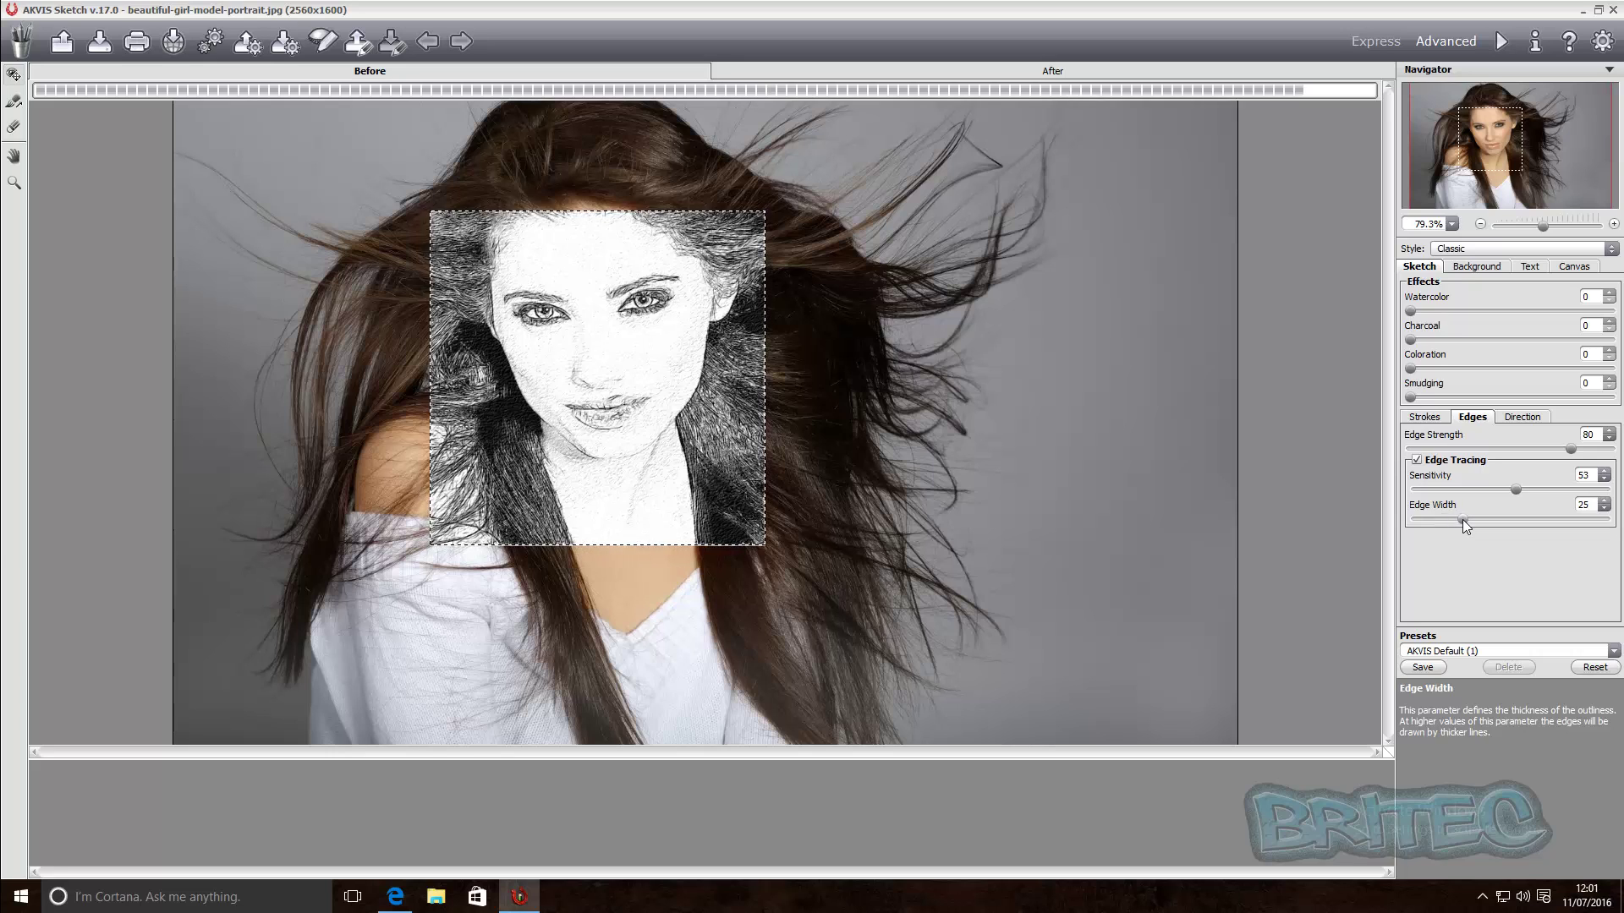
{"action": "mouse_move", "coordinate": [1463, 519]}
{"action": "left_mouse_down"}
{"action": "mouse_move", "coordinate": [1427, 521]}
{"action": "mouse_move", "coordinate": [1478, 490]}
{"action": "left_mouse_up"}
{"action": "left_click", "coordinate": [1416, 460]}
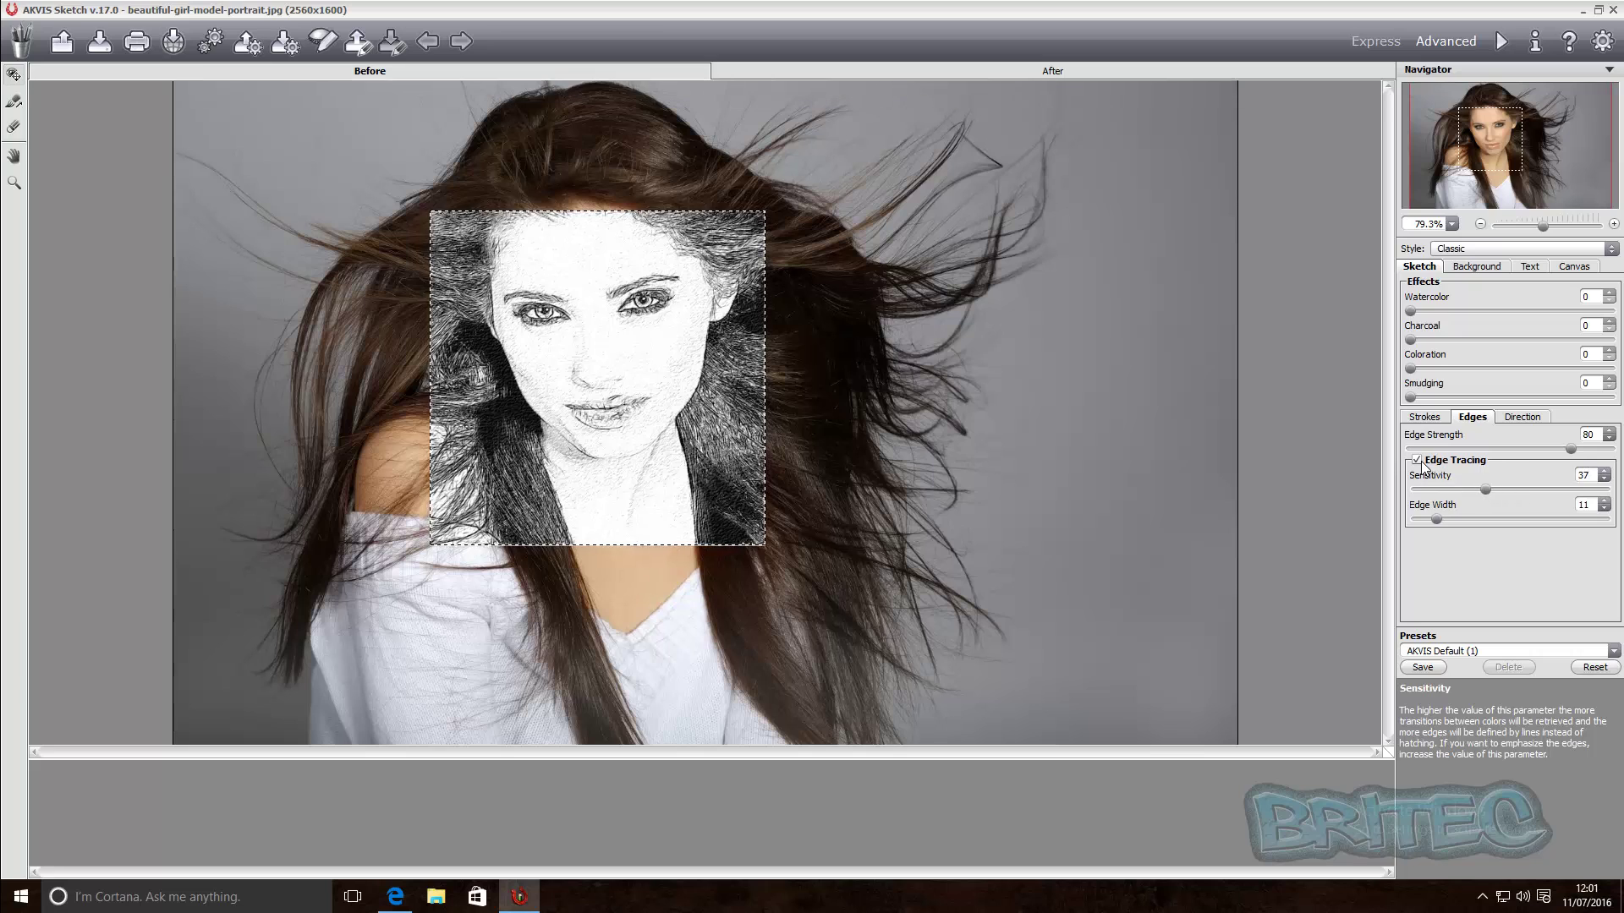
{"action": "left_click", "coordinate": [1520, 416]}
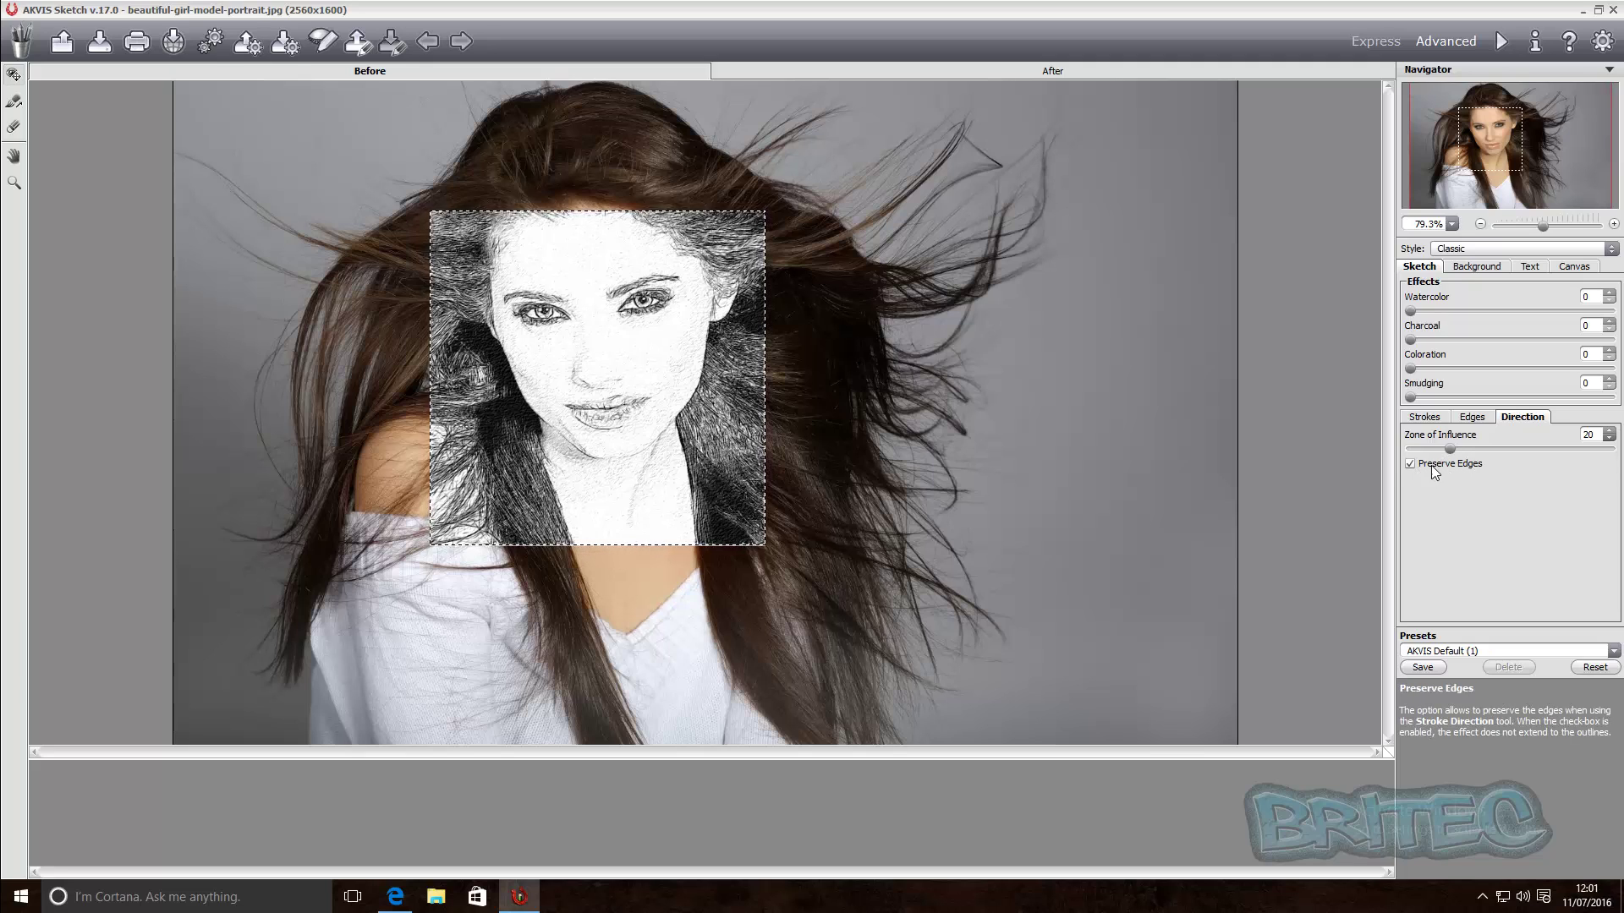
{"action": "left_click", "coordinate": [1424, 417]}
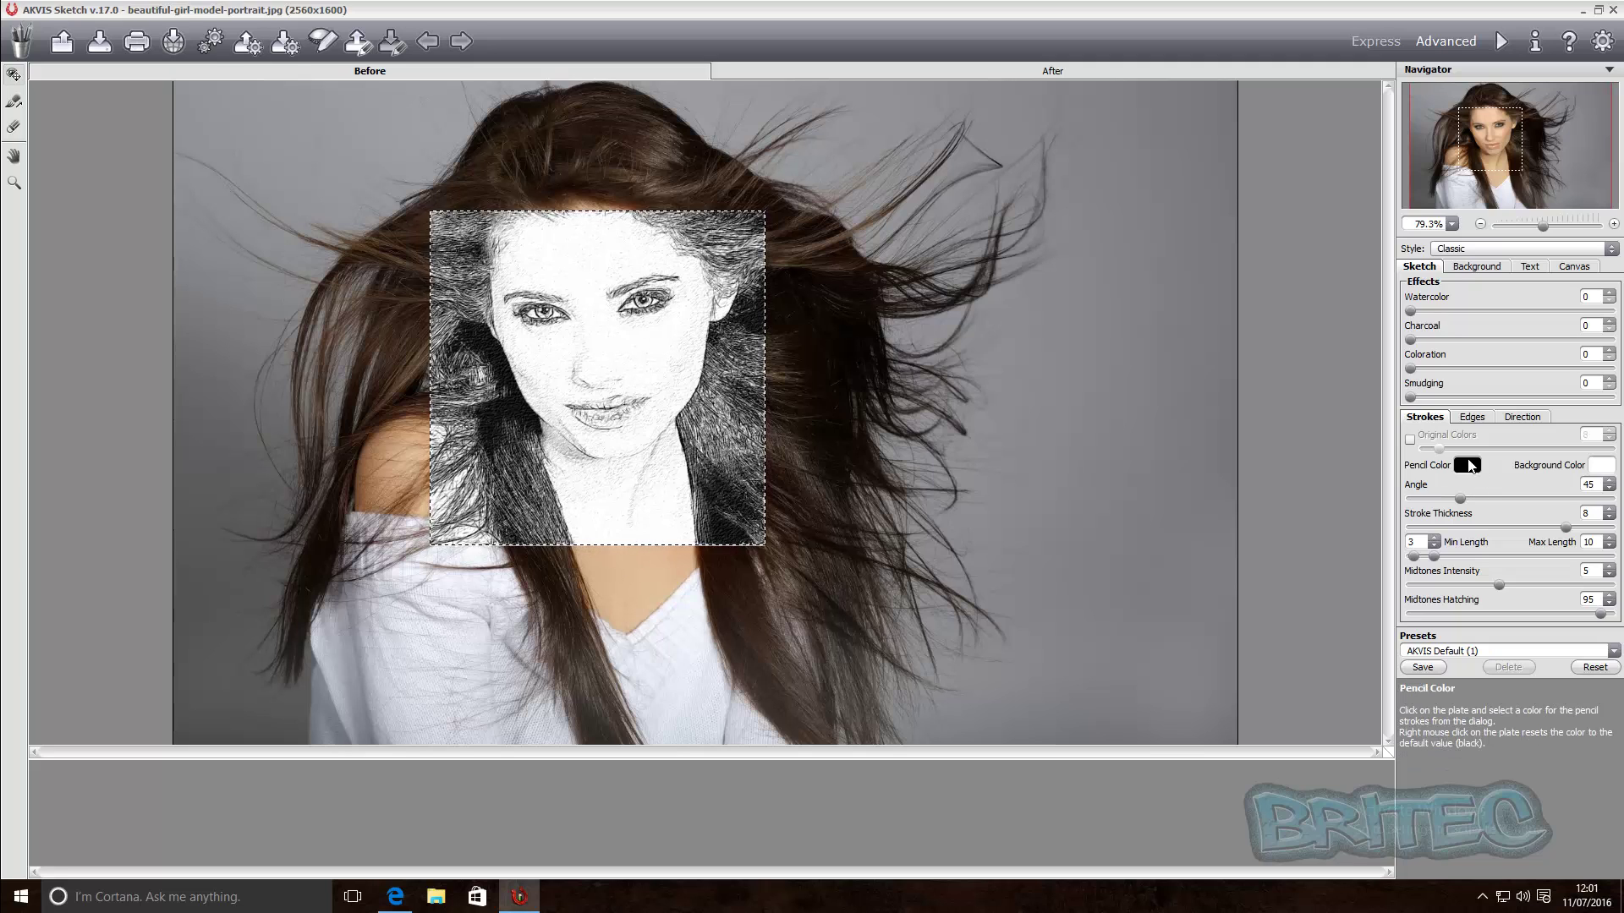
Step: Leave the pencil colour unchanged and lower Midtones Intensity from 5 to 4
{"action": "left_click", "coordinate": [1468, 465]}
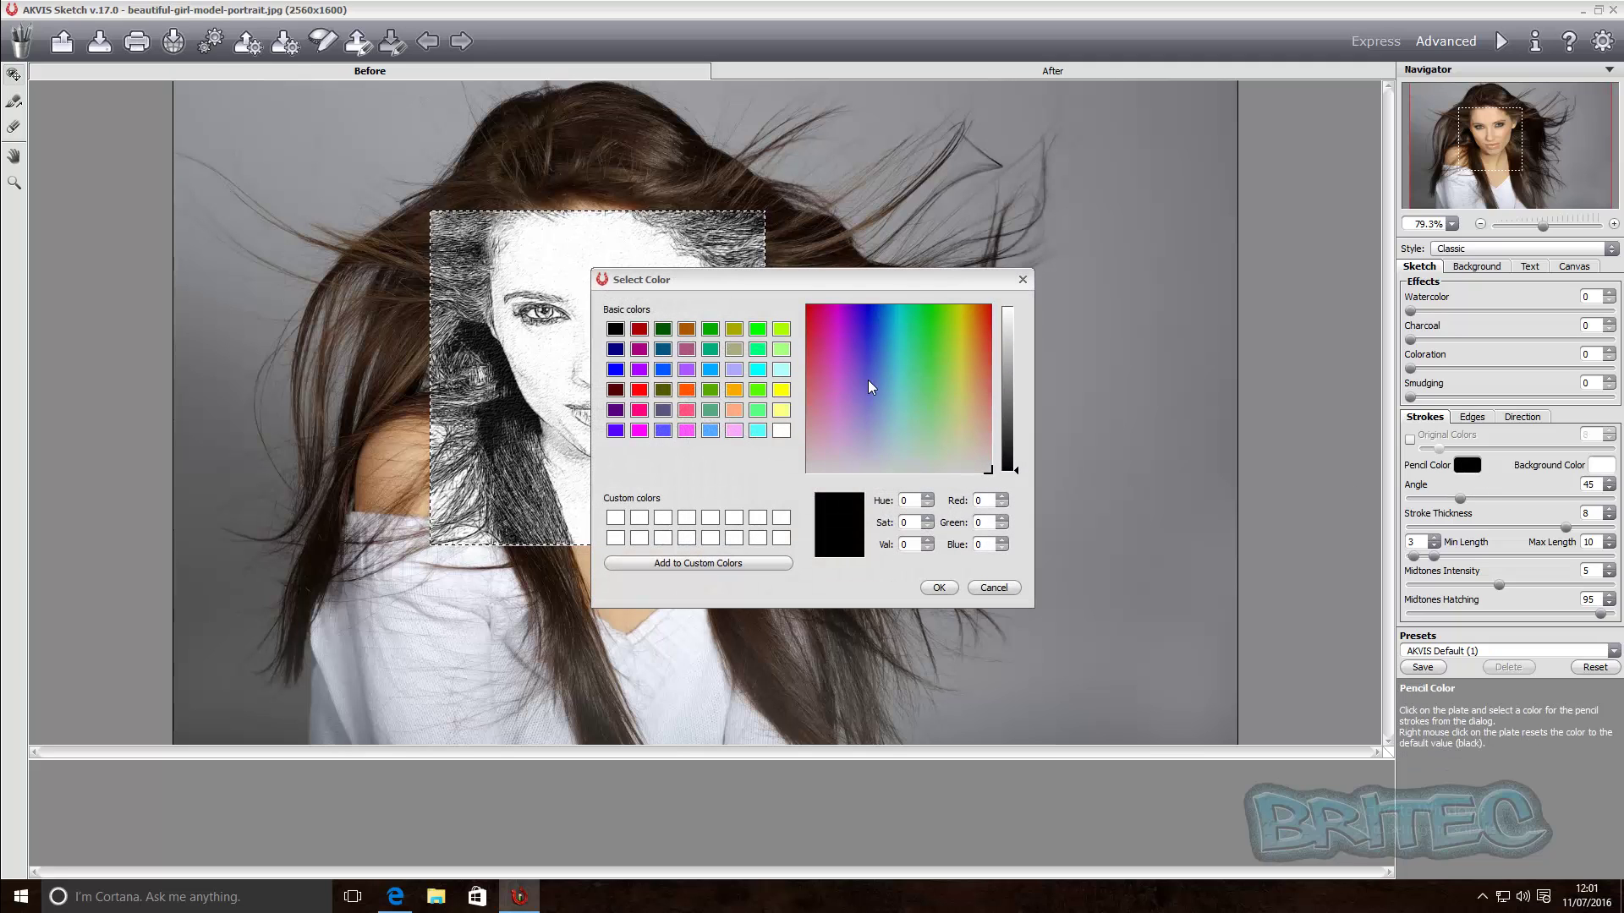
{"action": "left_click", "coordinate": [1022, 281]}
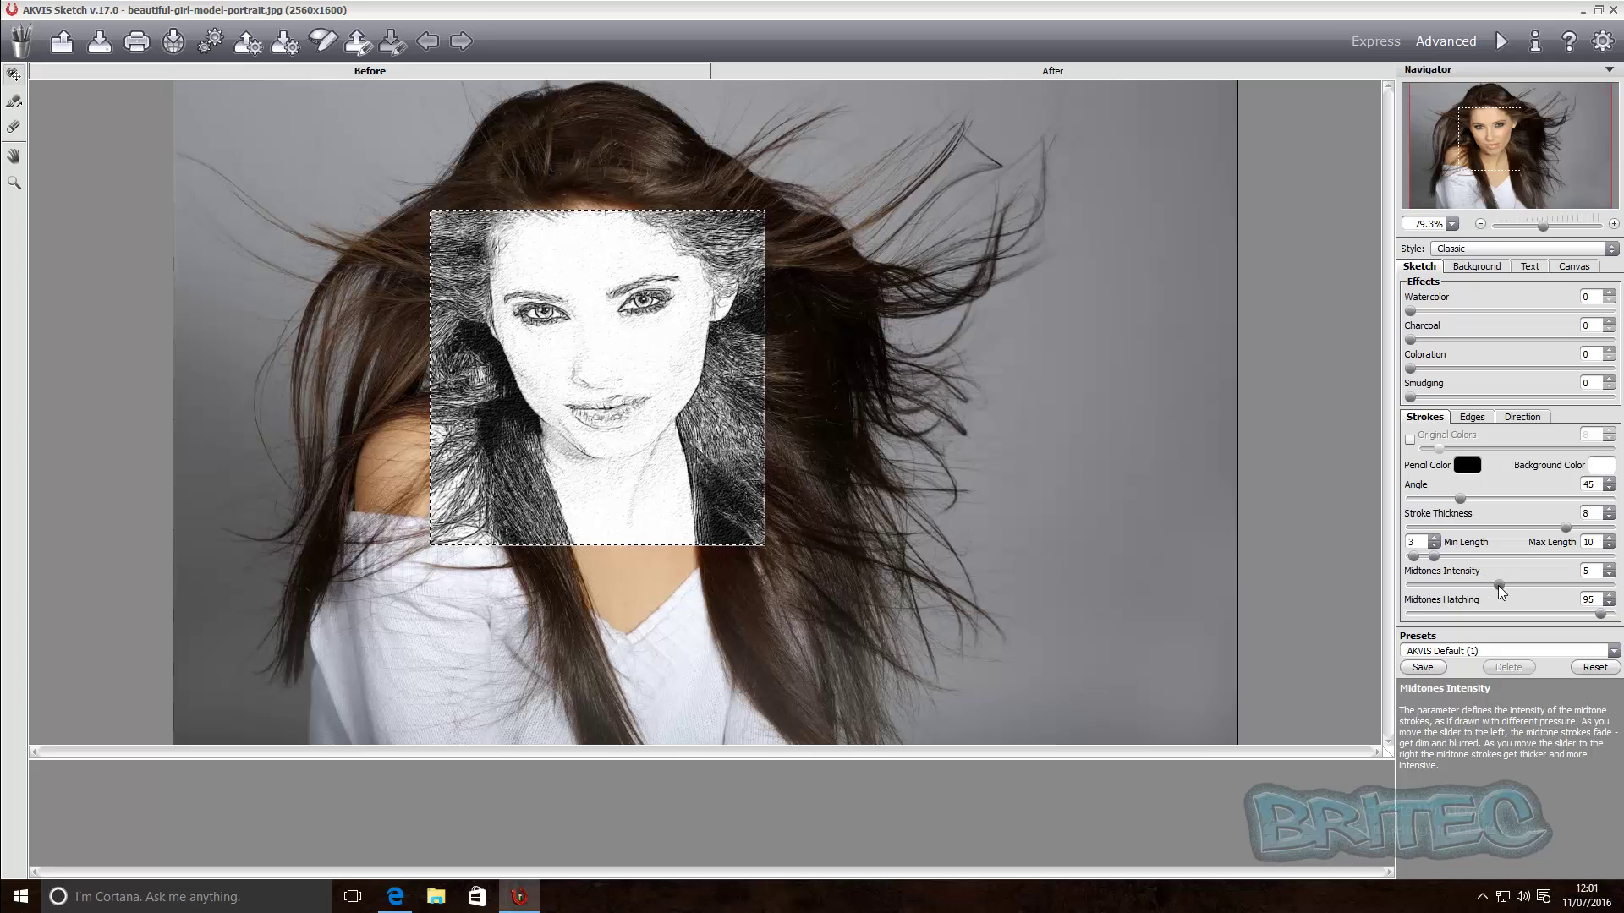
{"action": "mouse_move", "coordinate": [1499, 586]}
{"action": "left_mouse_down"}
{"action": "mouse_move", "coordinate": [1456, 586]}
{"action": "mouse_move", "coordinate": [1487, 586]}
{"action": "left_mouse_up"}
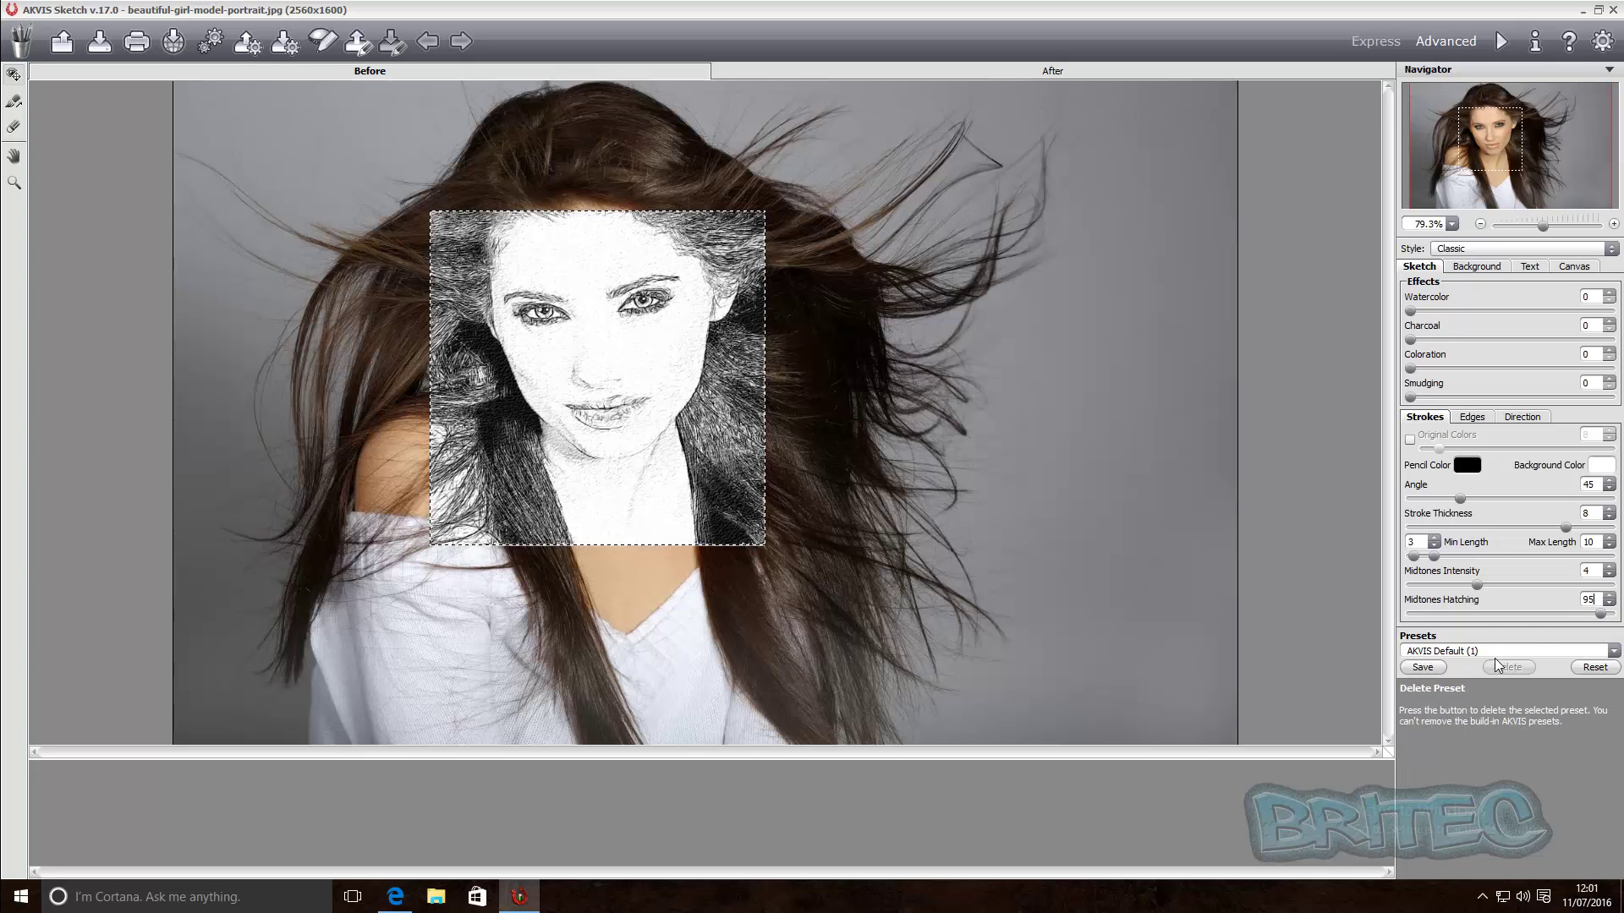
{"action": "left_click", "coordinate": [1614, 652]}
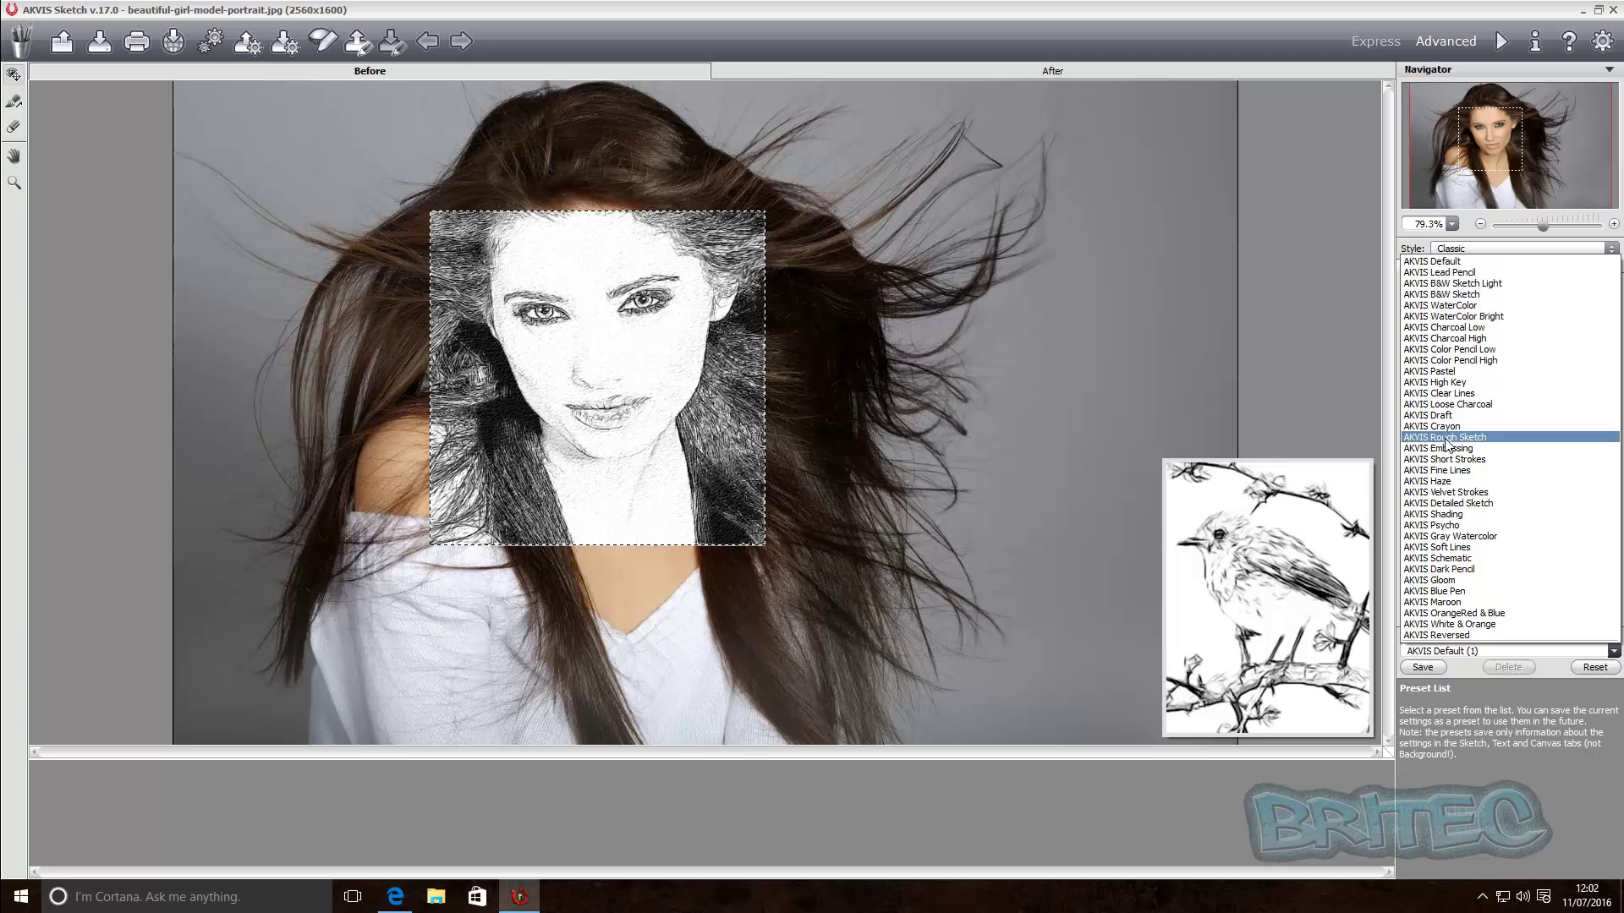
Step: Apply the AKVIS Pastel, Lead Pencil, Dark Pencil and Crayon presets in turn, ending on AKVIS Default
{"action": "left_click", "coordinate": [1451, 372]}
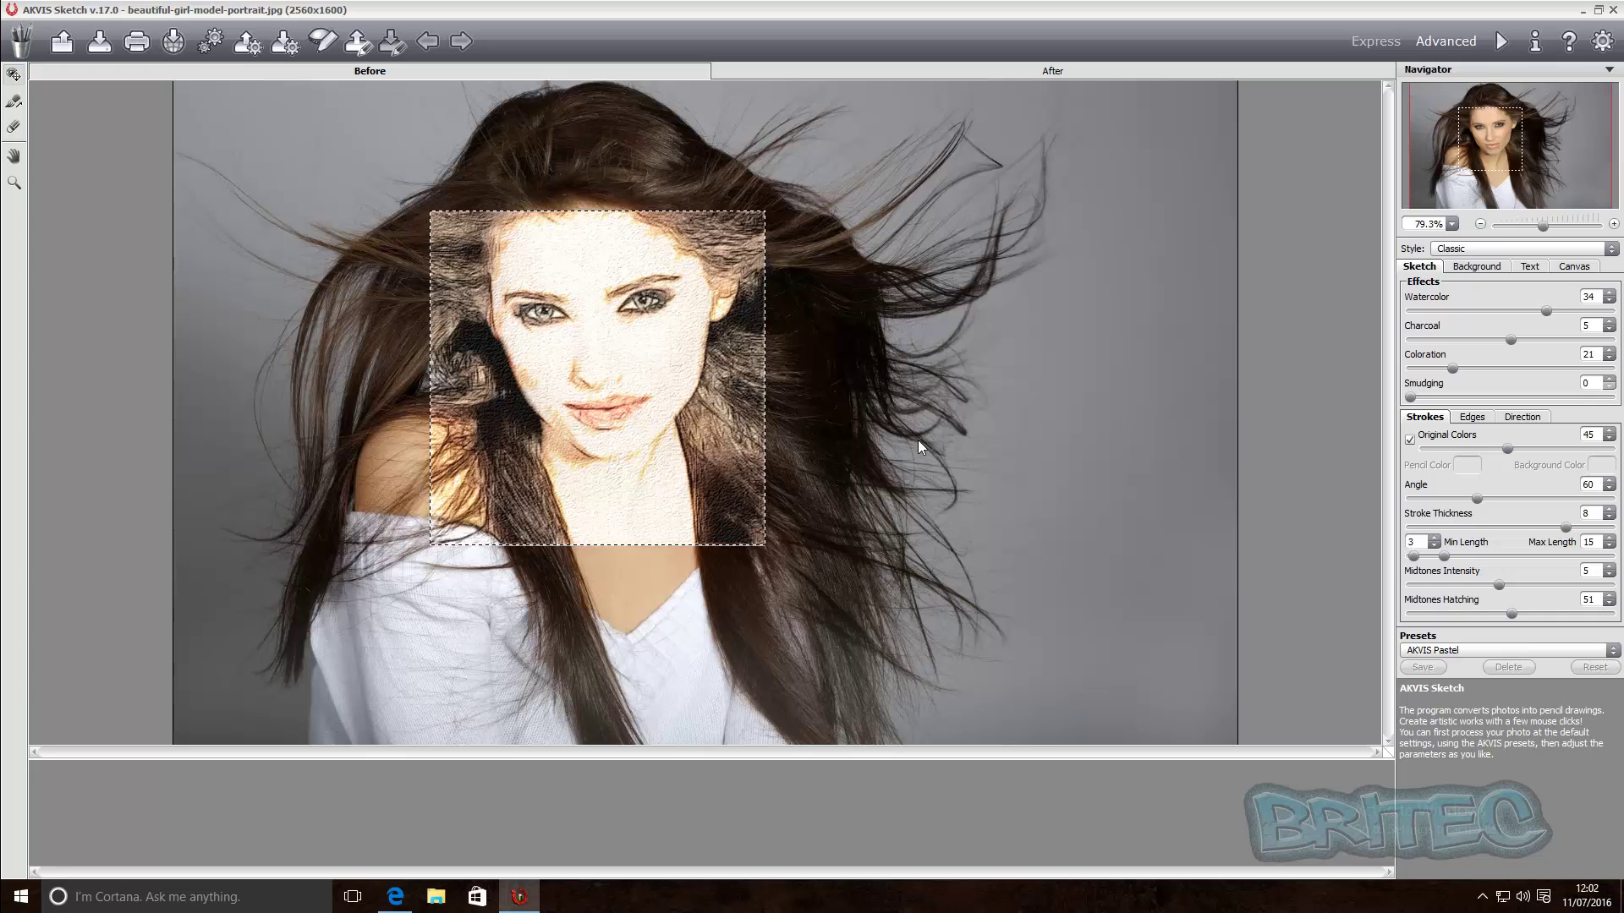
{"action": "left_click", "coordinate": [1472, 651]}
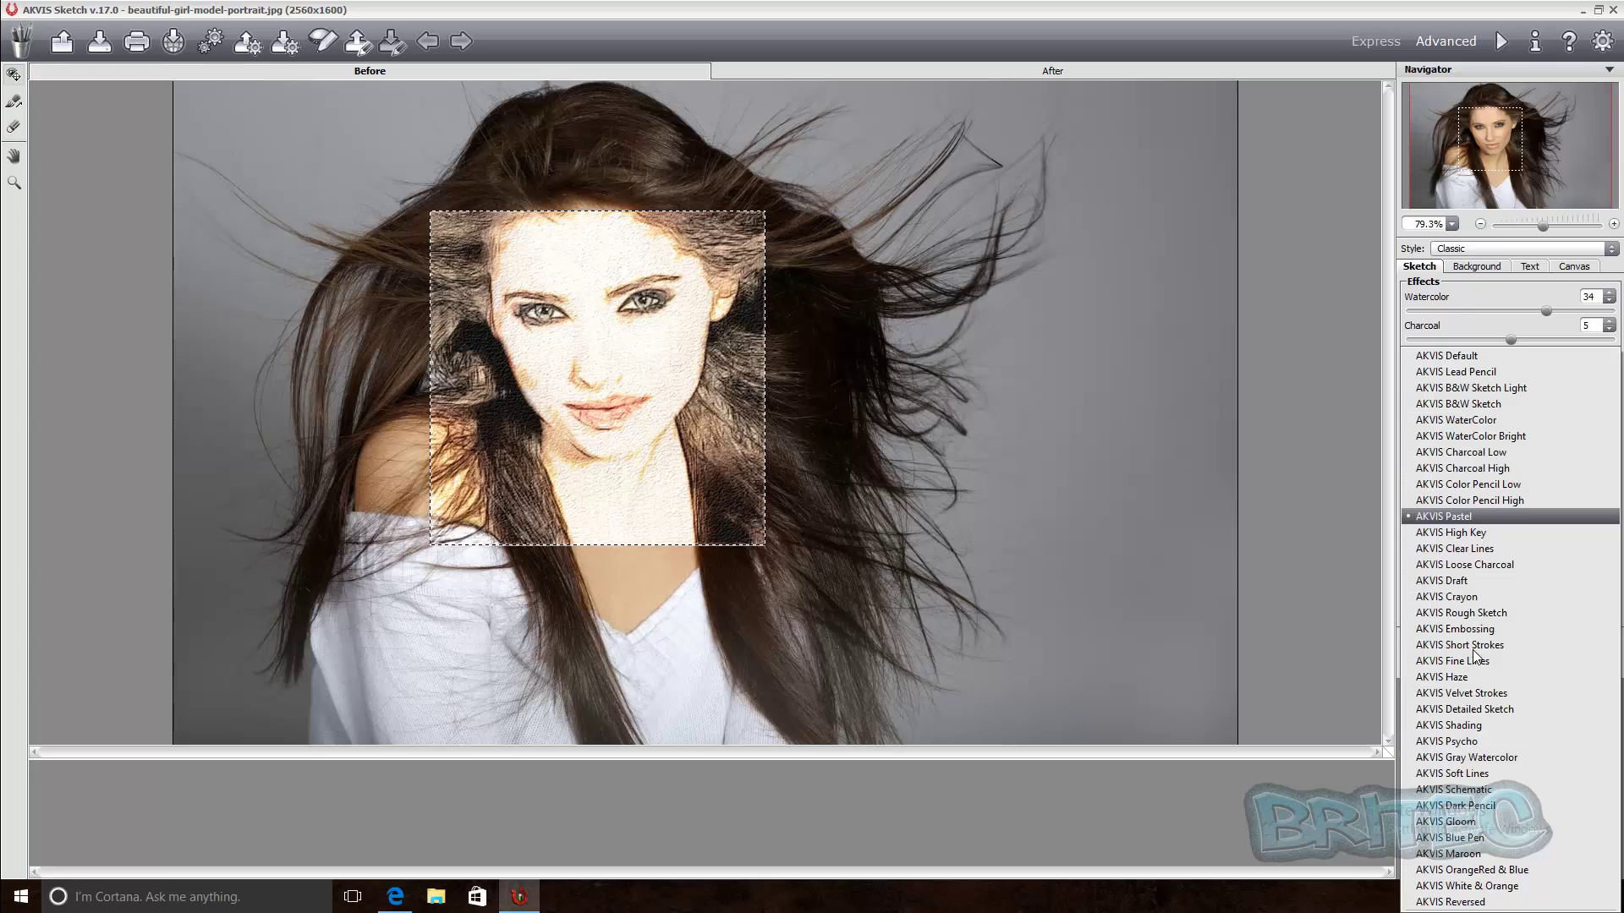
{"action": "left_click", "coordinate": [1486, 373]}
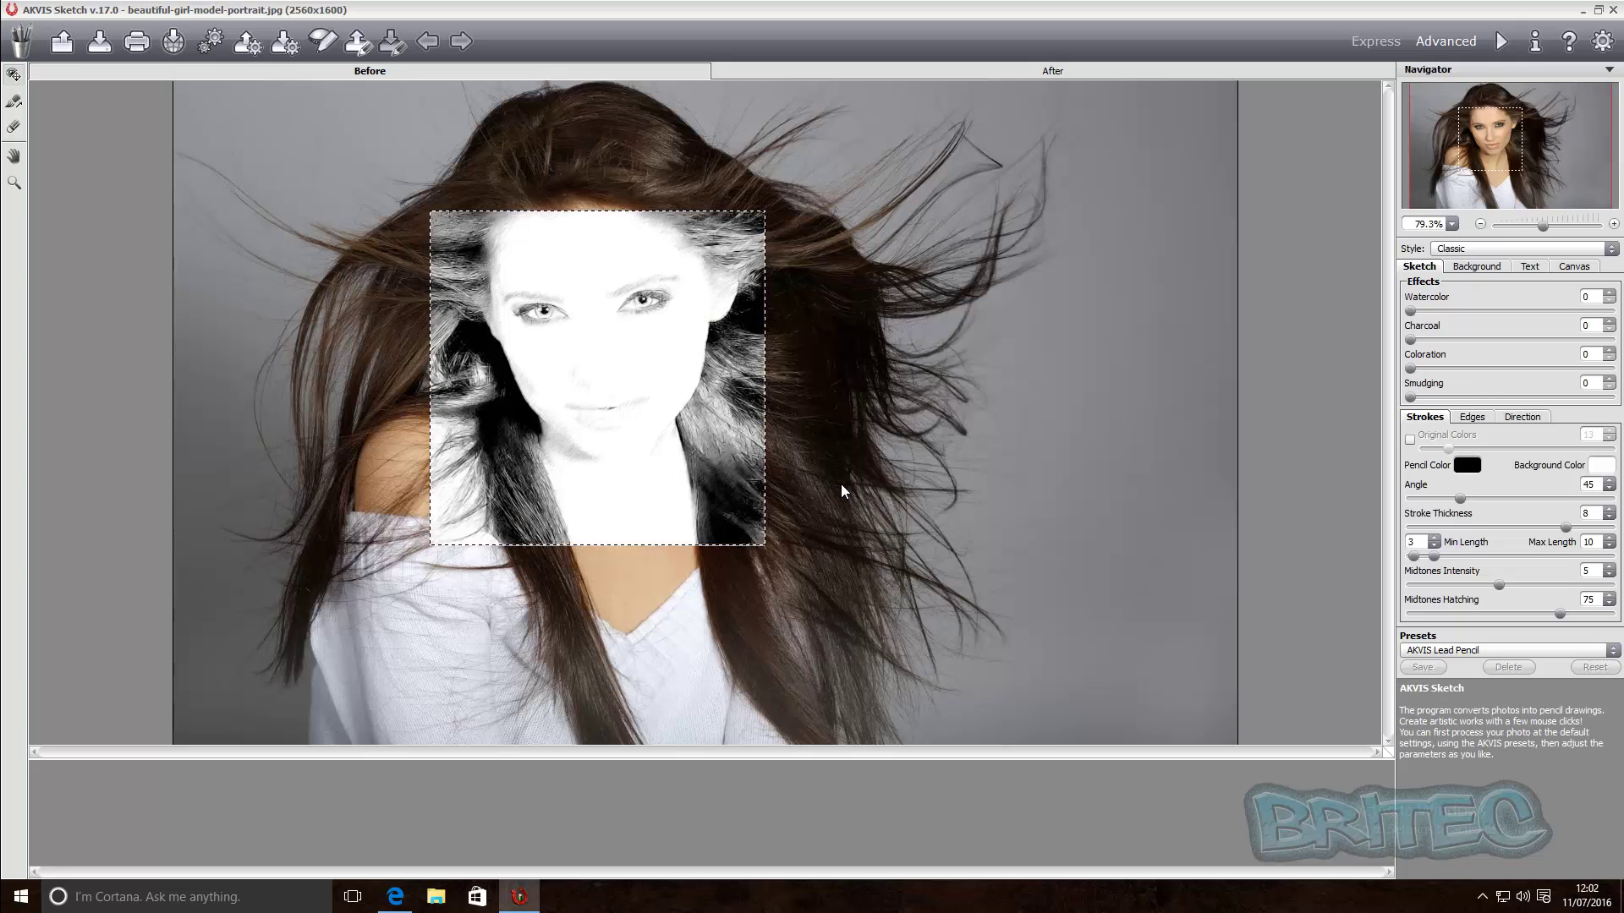
{"action": "mouse_move", "coordinate": [631, 417]}
{"action": "left_mouse_down"}
{"action": "mouse_move", "coordinate": [792, 455]}
{"action": "mouse_move", "coordinate": [627, 370]}
{"action": "left_mouse_up"}
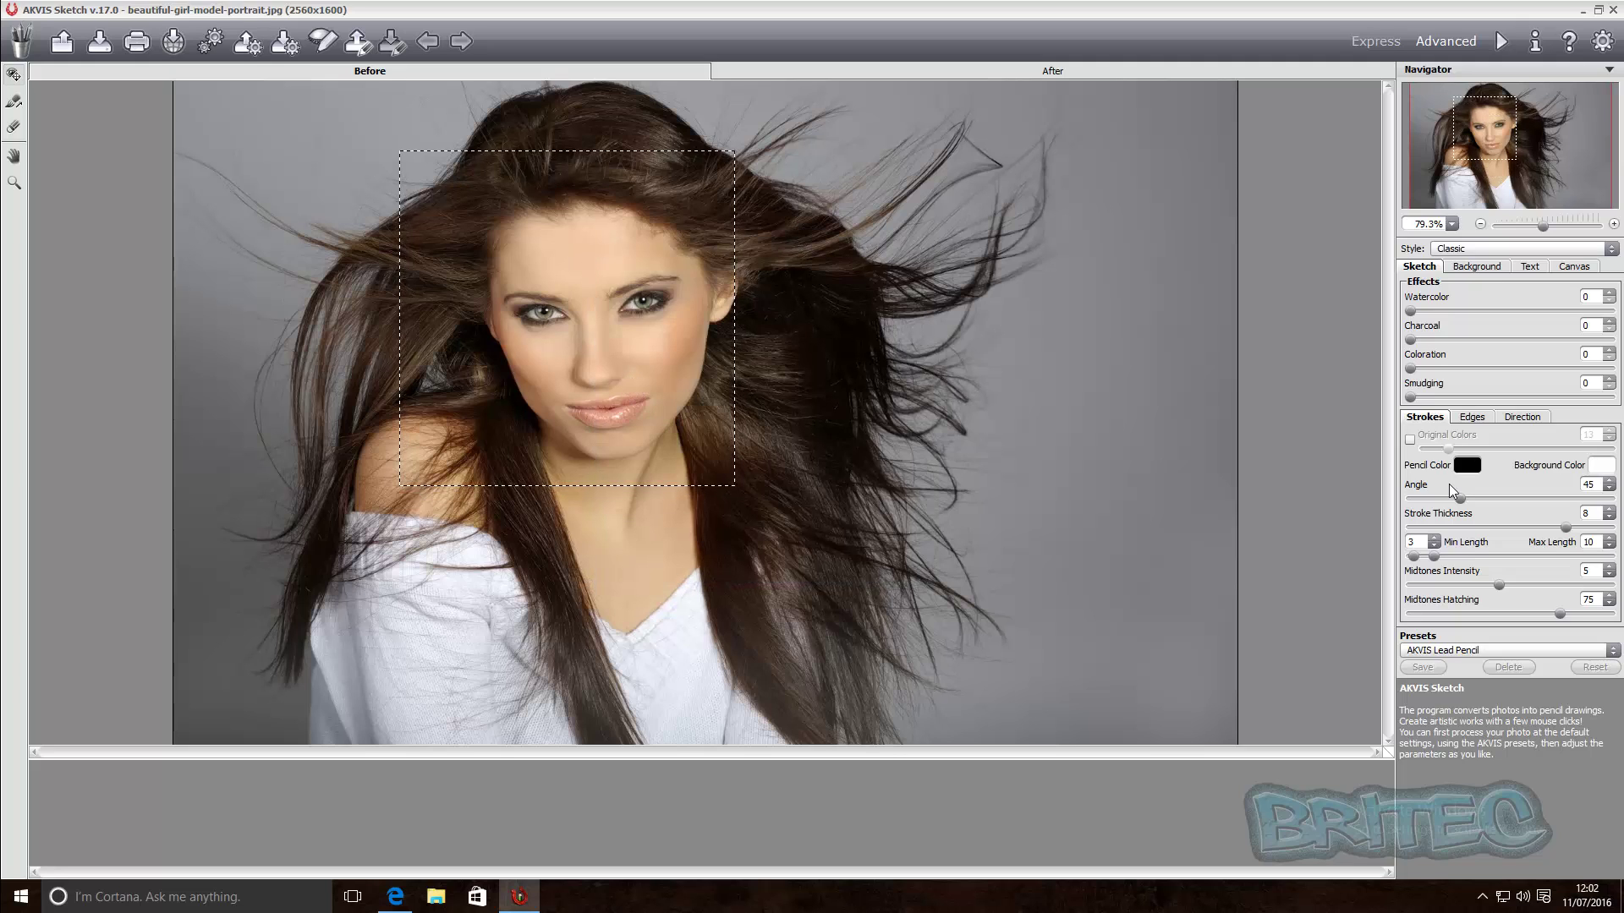
{"action": "left_click", "coordinate": [1458, 652]}
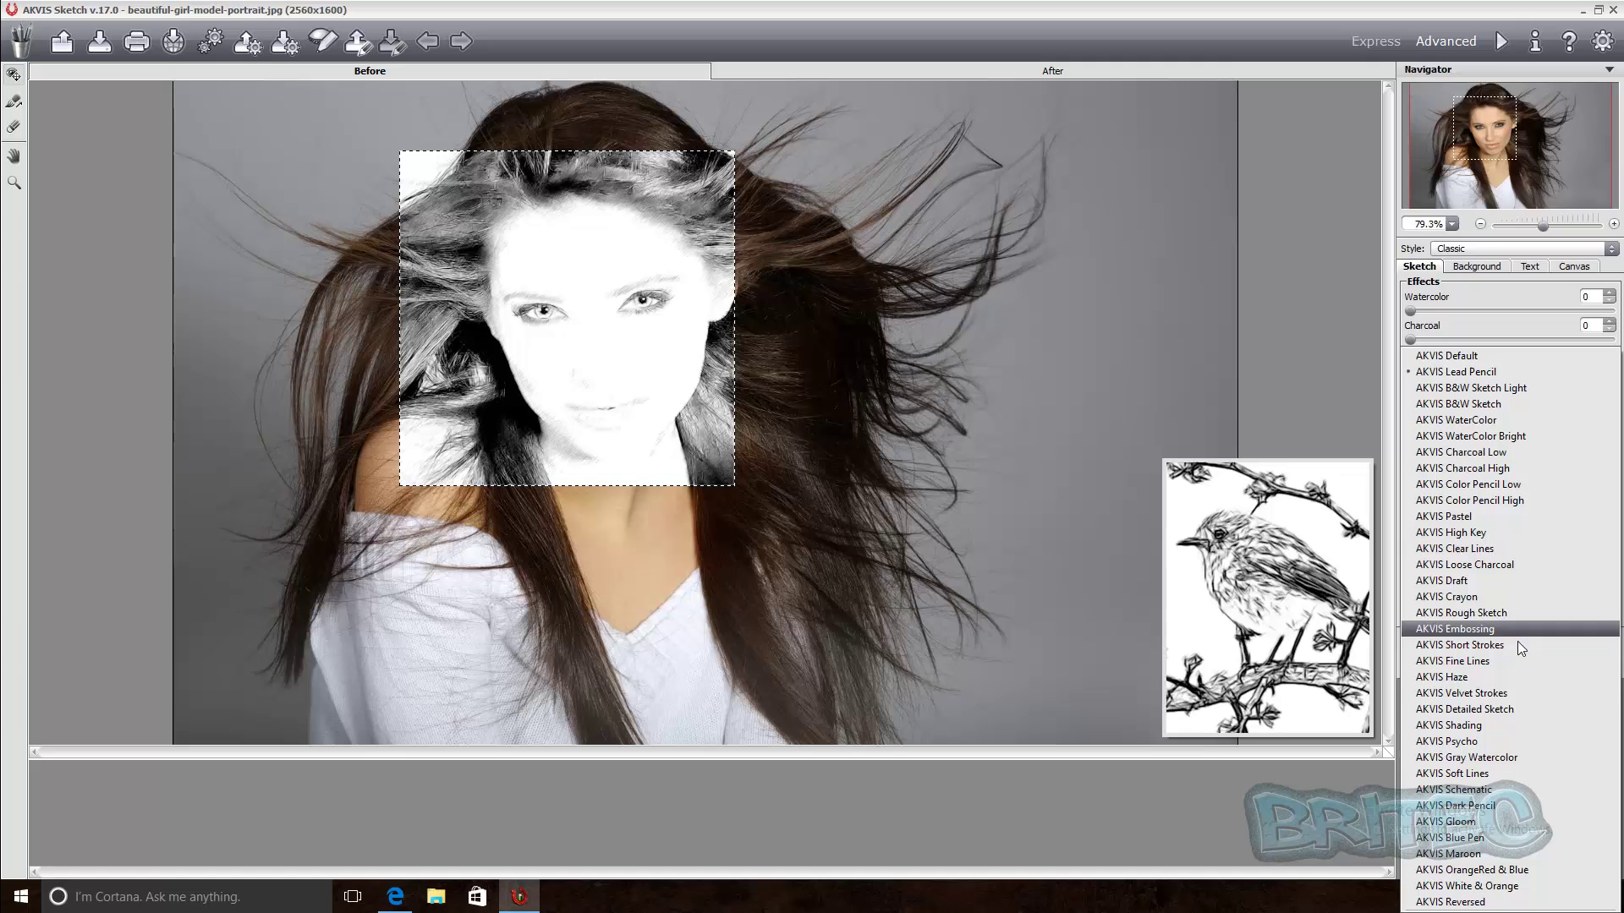
{"action": "left_click", "coordinate": [1494, 805]}
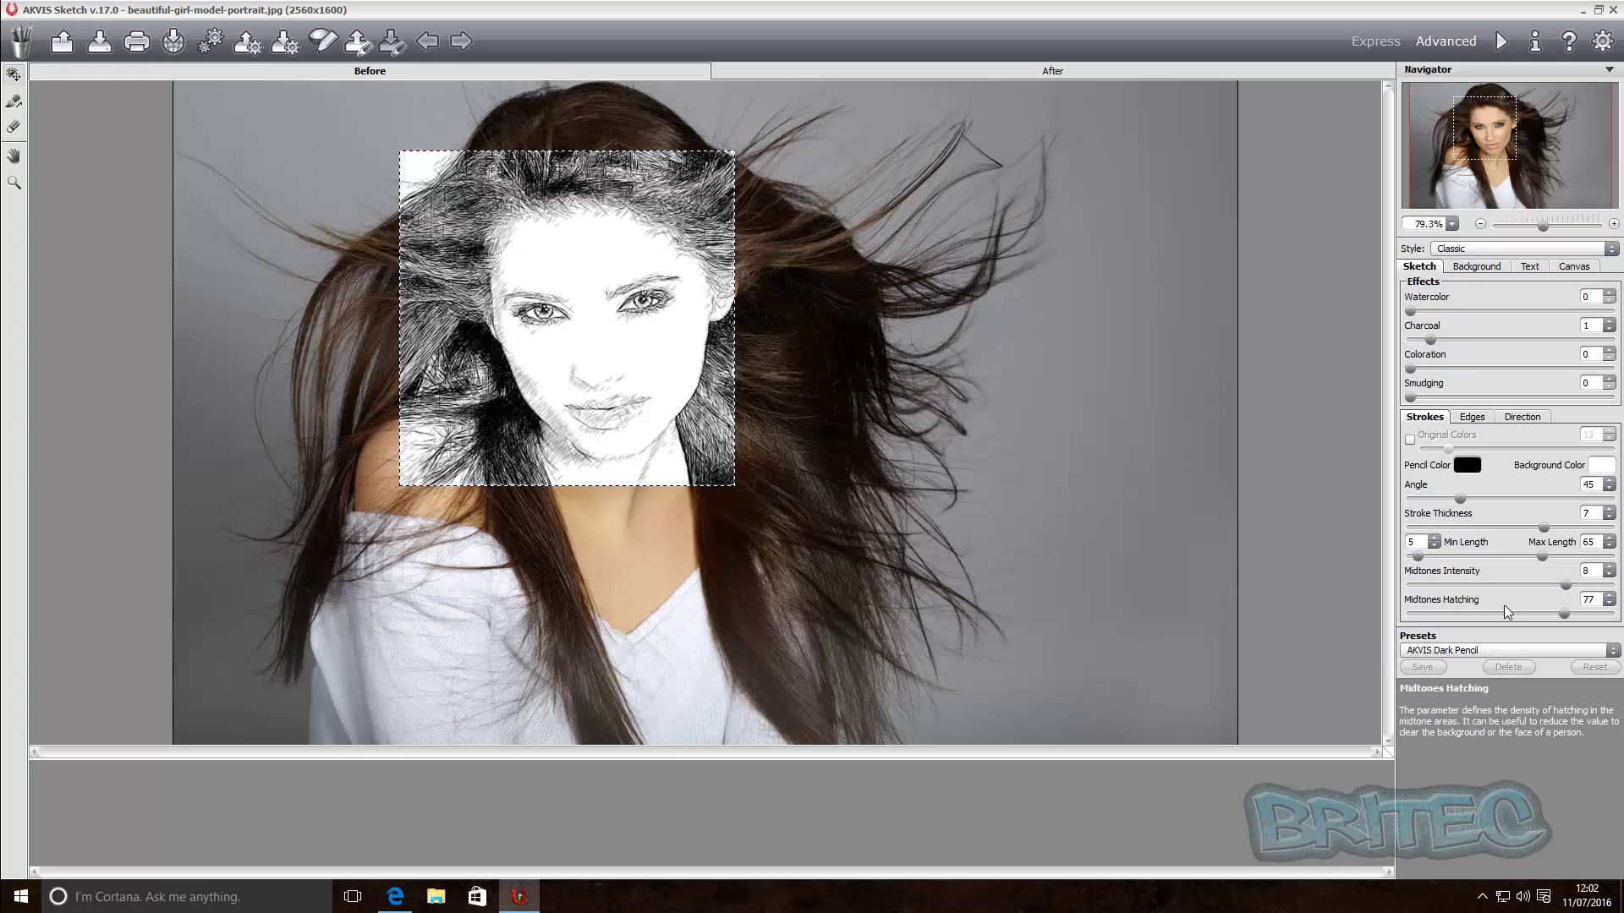
{"action": "left_click", "coordinate": [1472, 648]}
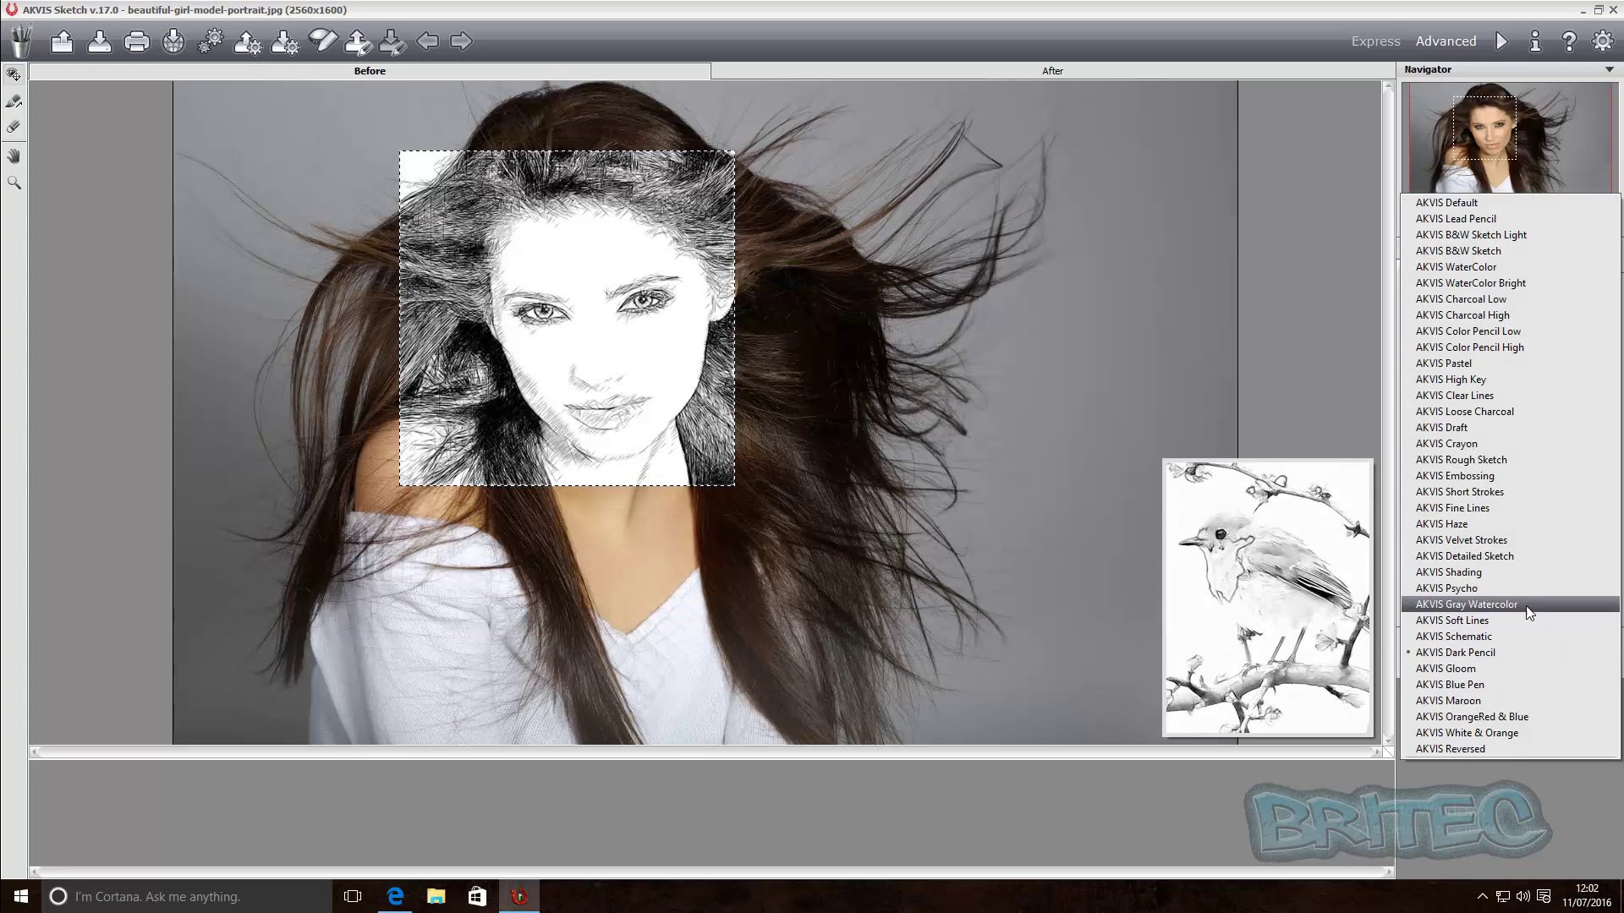
{"action": "left_click", "coordinate": [1498, 442]}
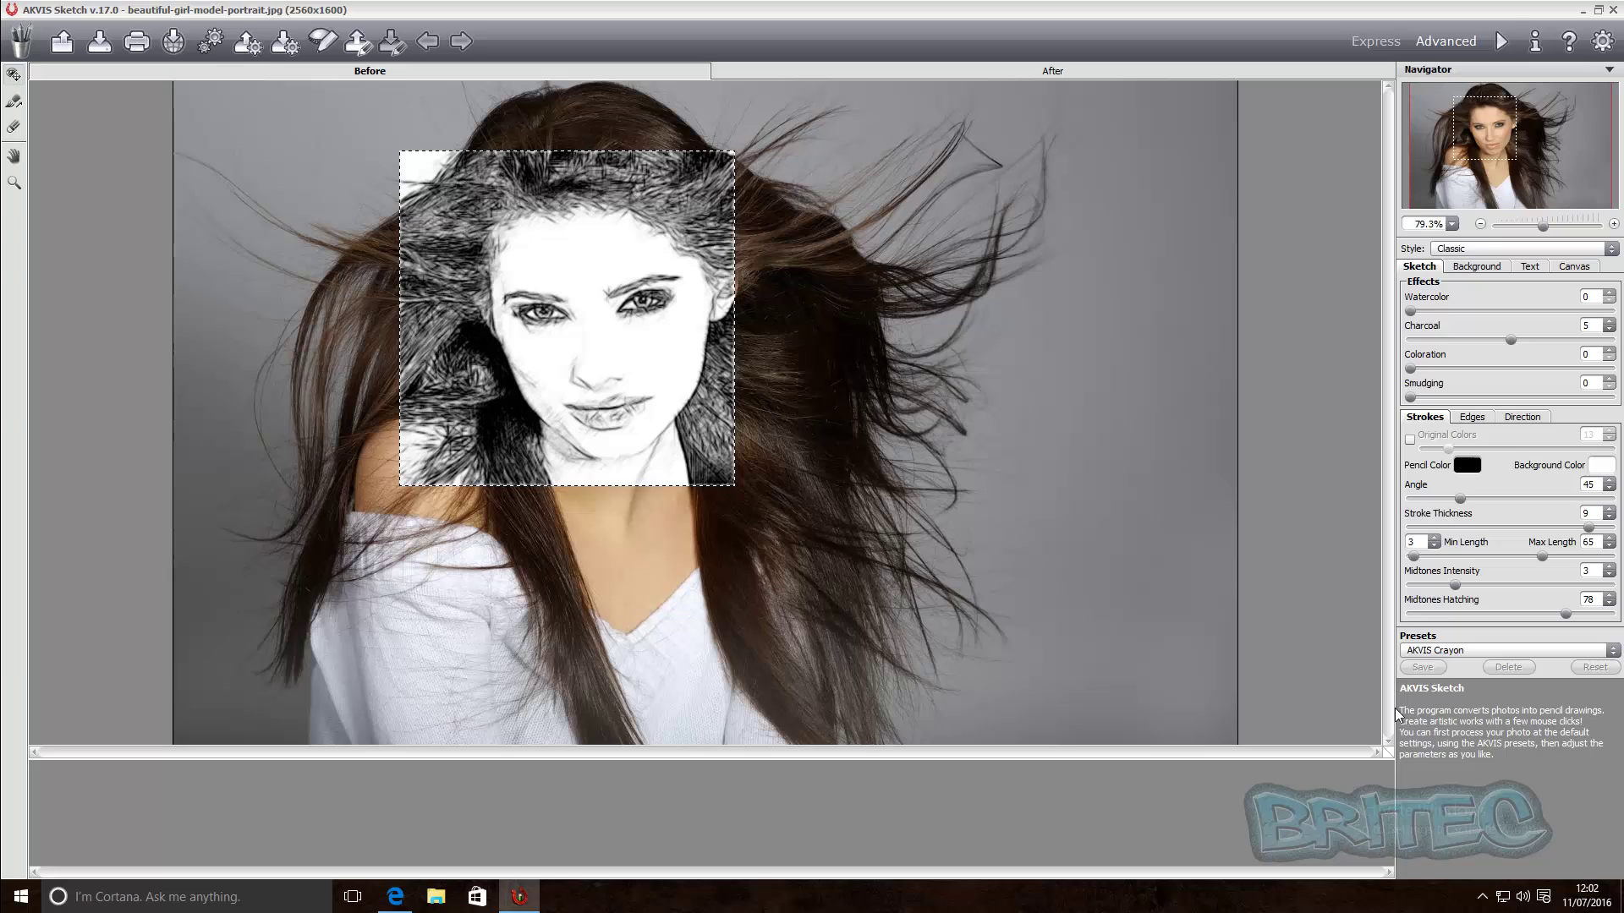
{"action": "left_click", "coordinate": [1484, 652]}
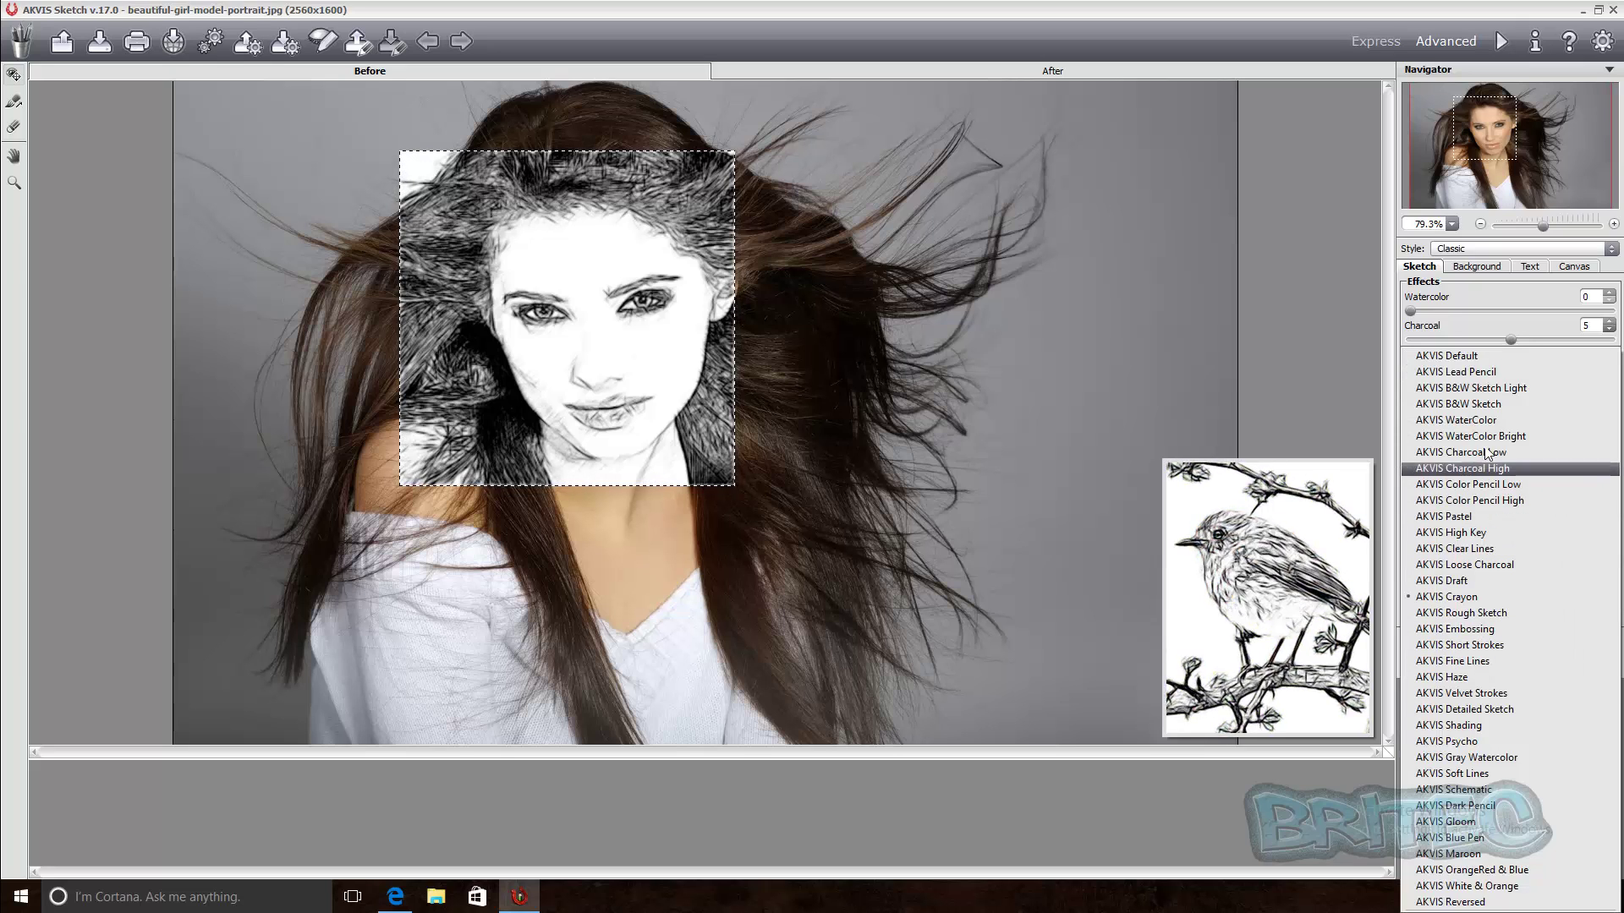
{"action": "left_click", "coordinate": [1474, 357]}
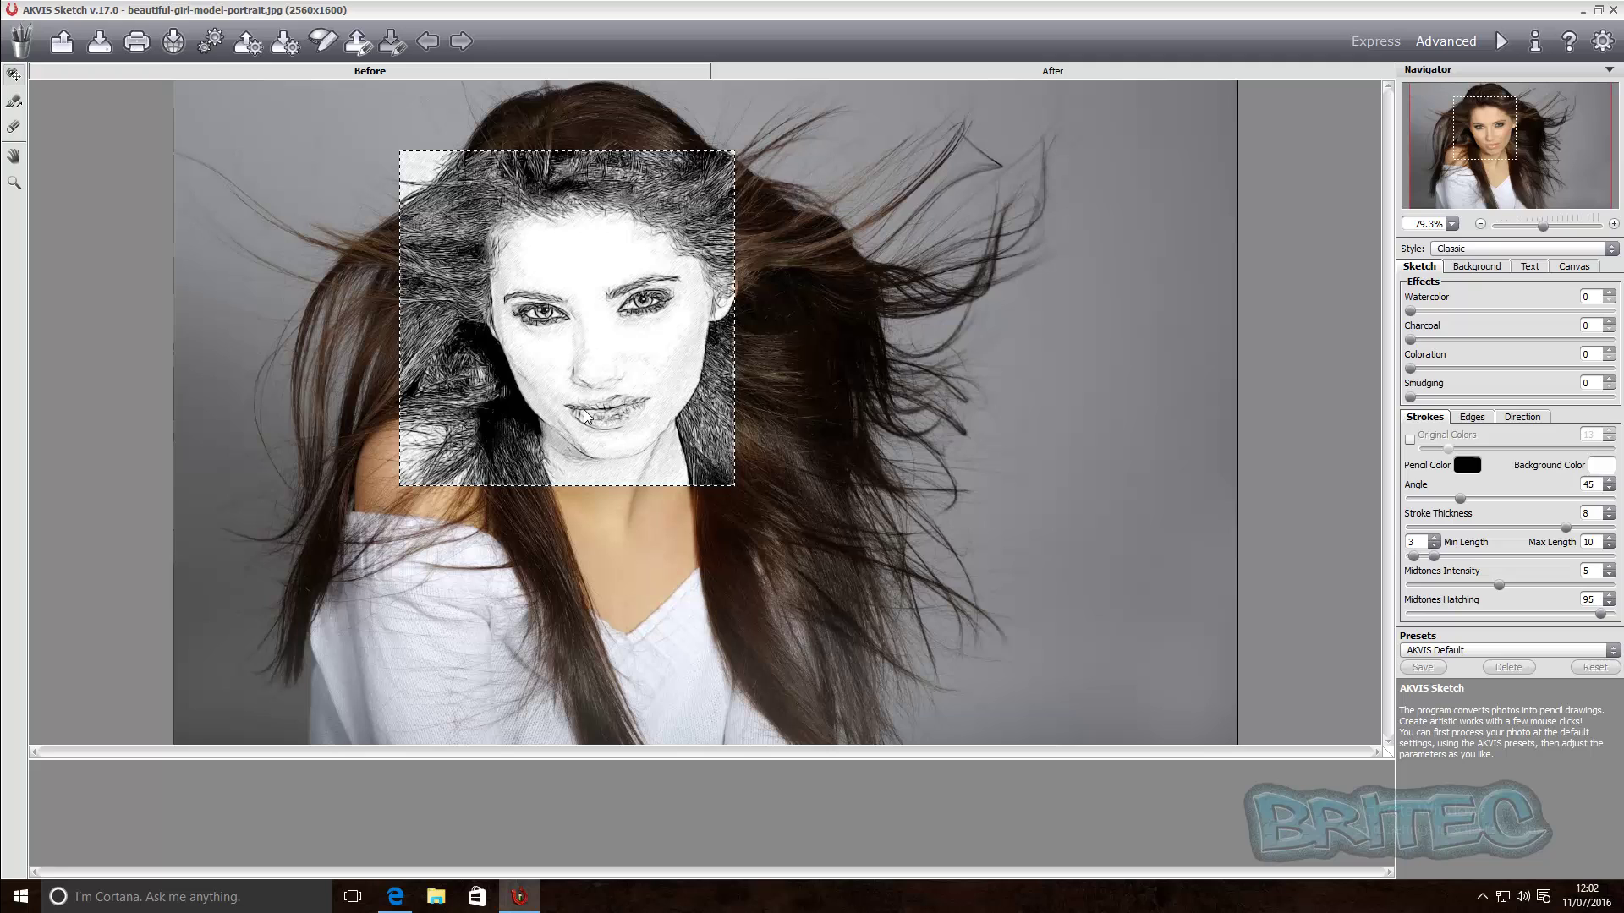
Step: Set the background mode to Sketch & Blur, with Drawing on Blur order and Gaussian radius 10
{"action": "left_click", "coordinate": [1476, 267]}
{"action": "left_click", "coordinate": [1510, 285]}
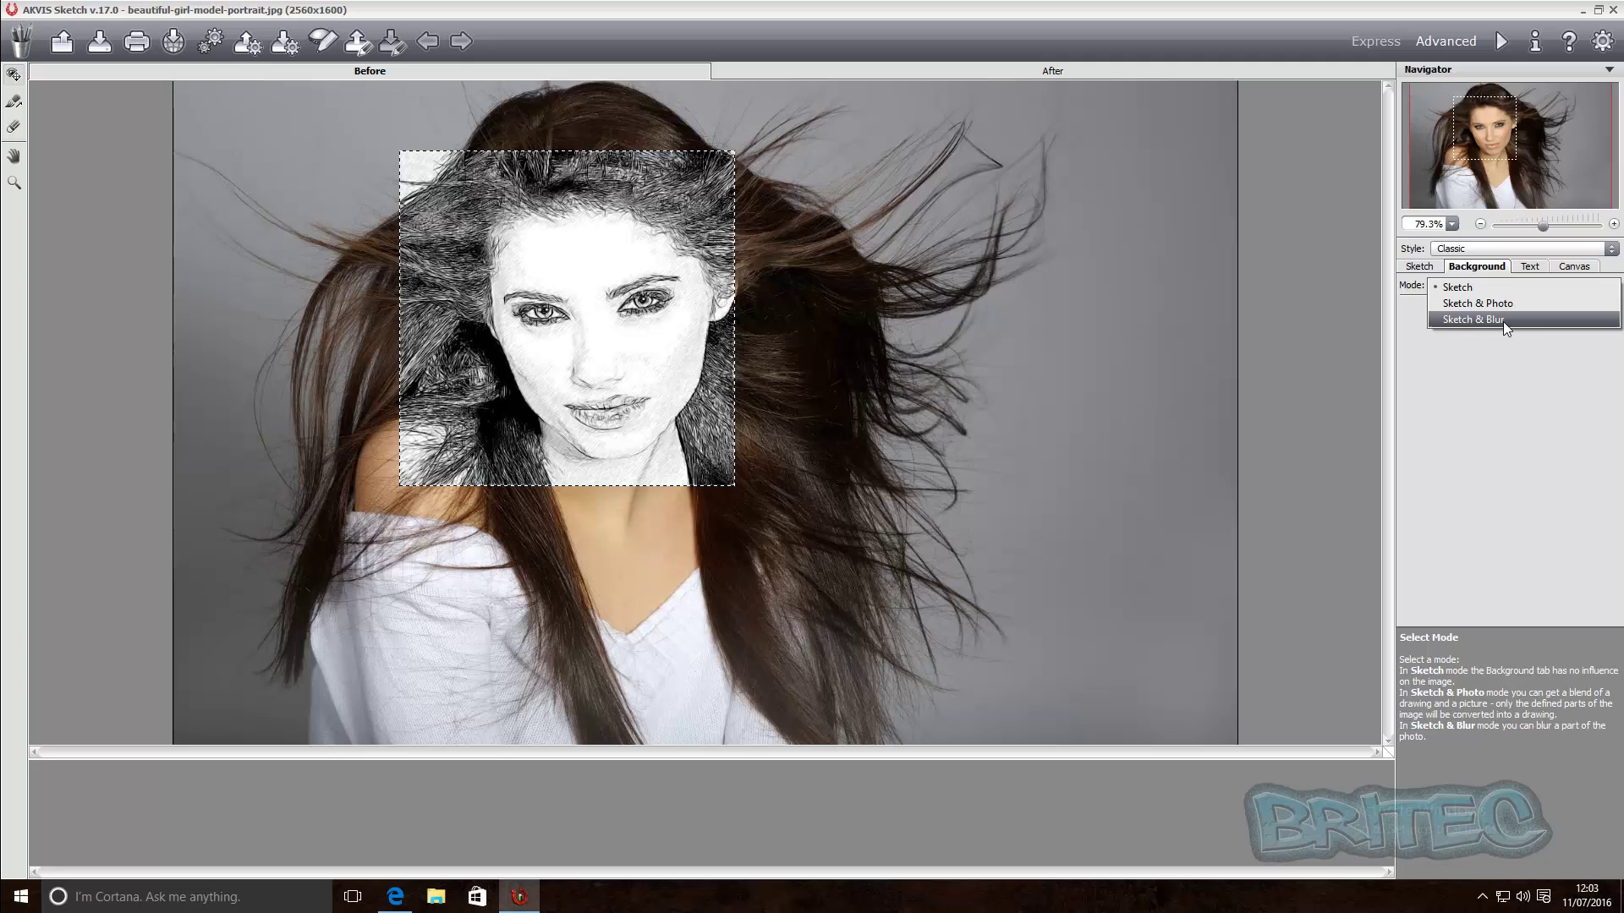
{"action": "left_click", "coordinate": [1448, 426]}
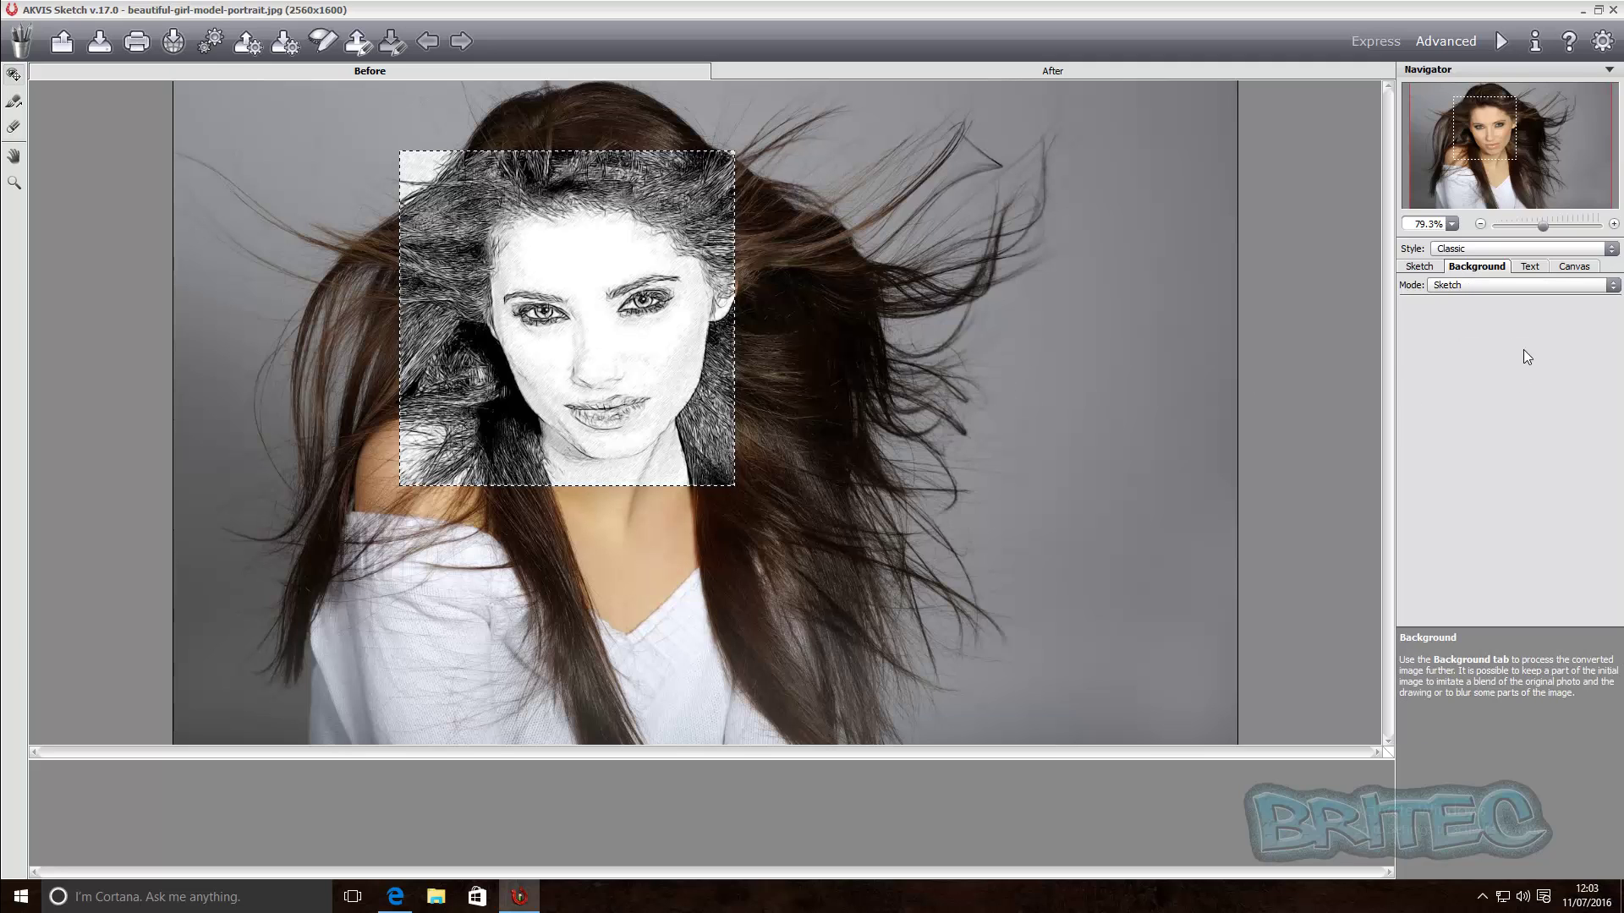
{"action": "left_click", "coordinate": [1531, 268]}
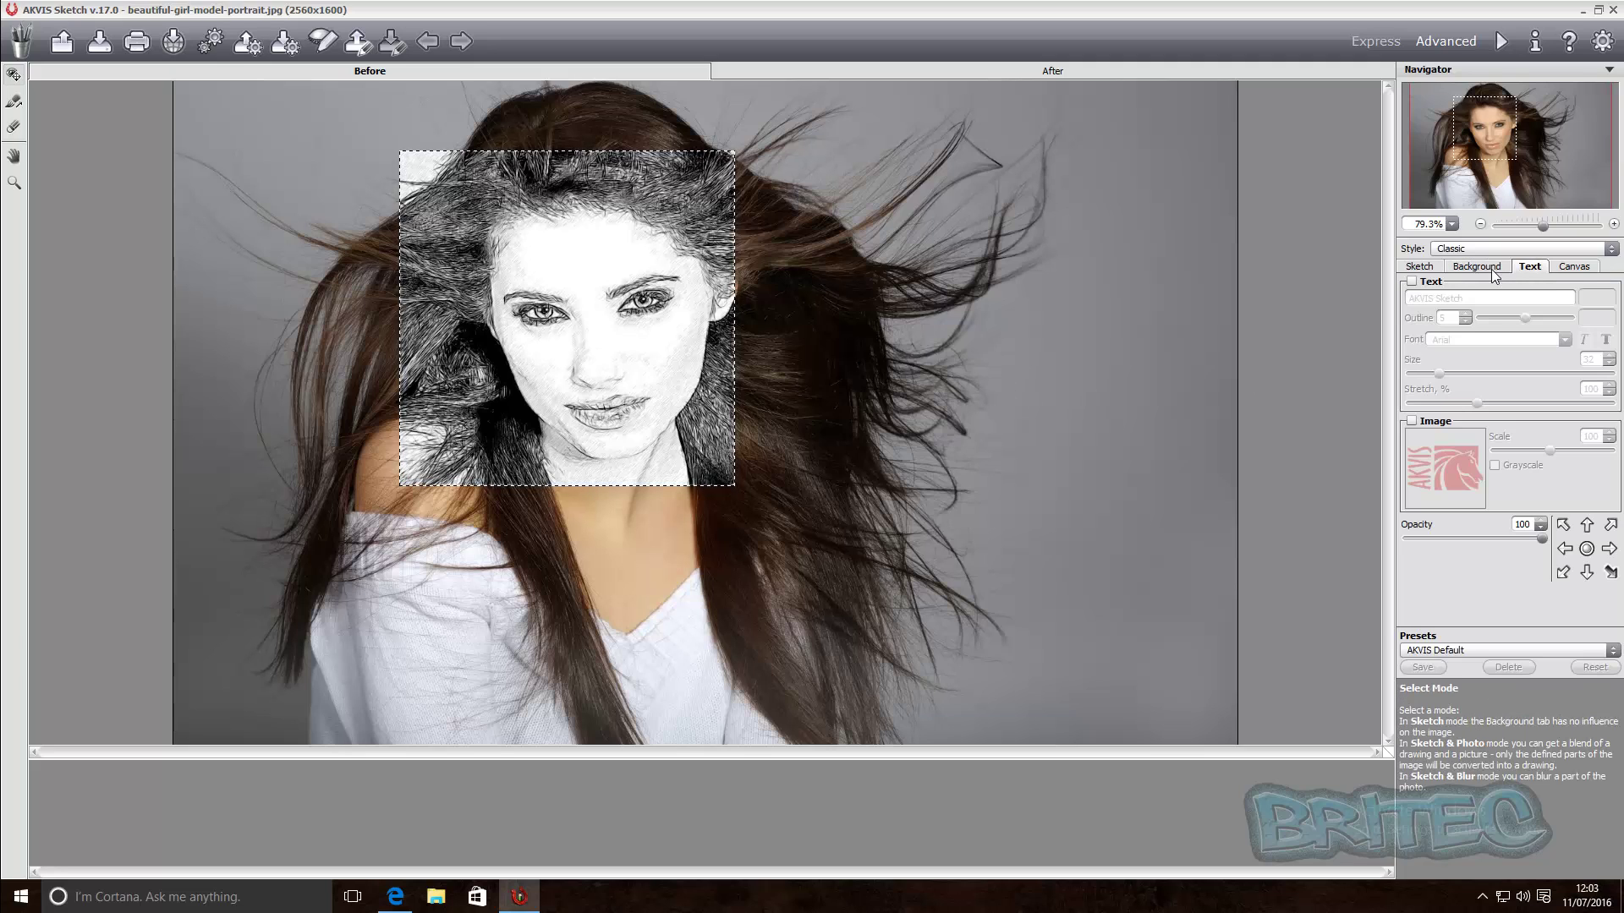
{"action": "left_click", "coordinate": [1494, 269]}
{"action": "left_click", "coordinate": [1469, 287]}
{"action": "left_click", "coordinate": [1471, 304]}
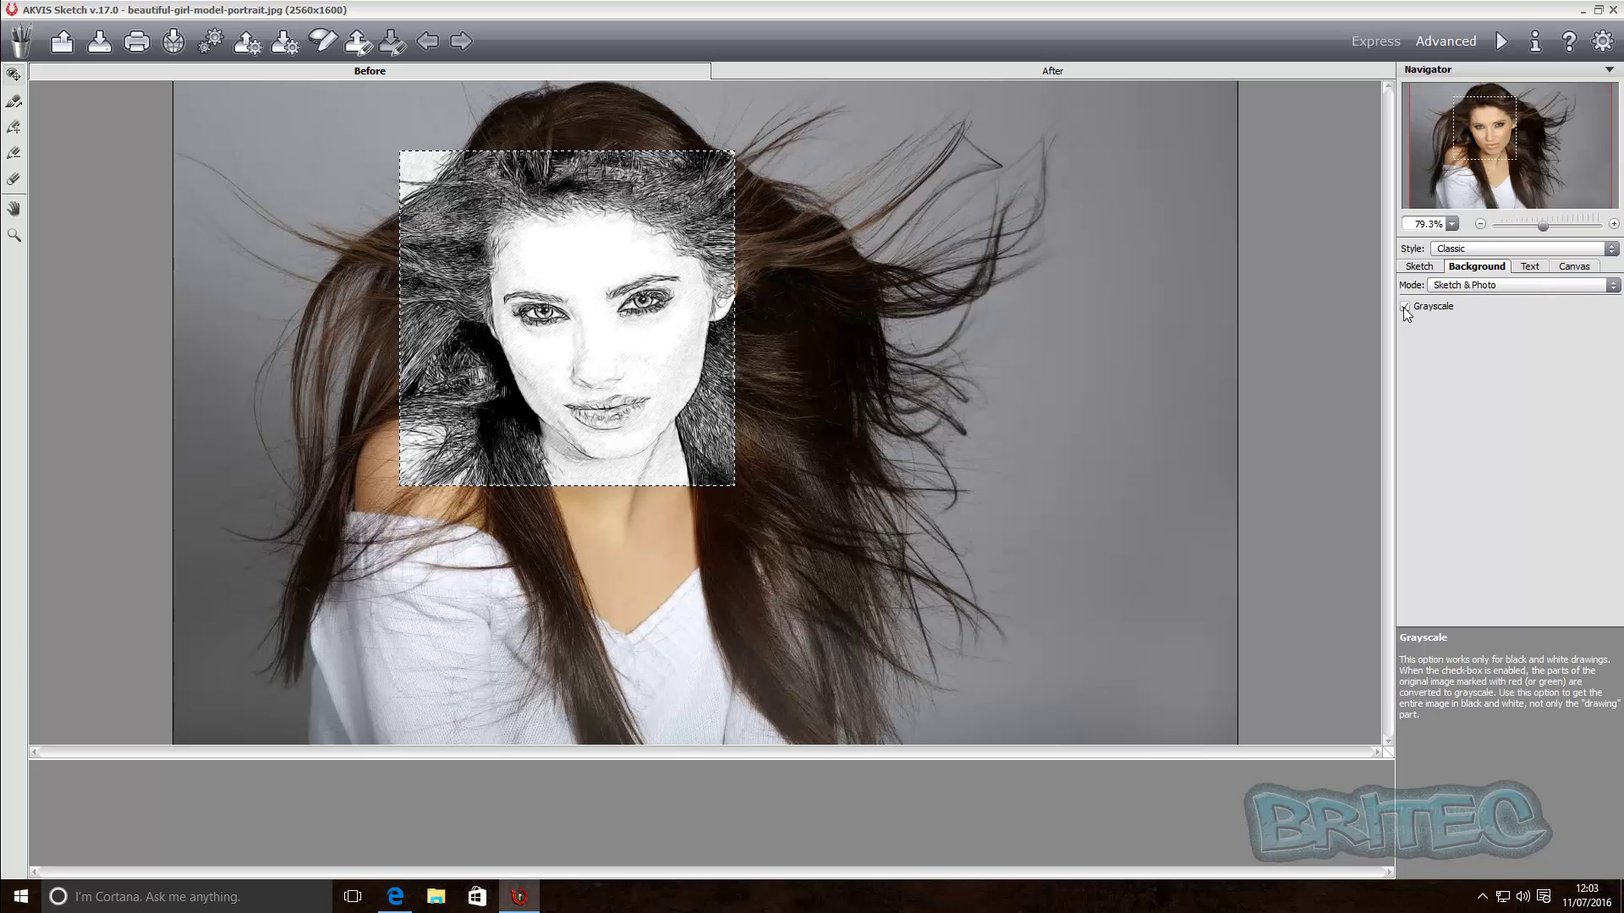
{"action": "left_click", "coordinate": [1469, 285]}
{"action": "left_click", "coordinate": [1467, 320]}
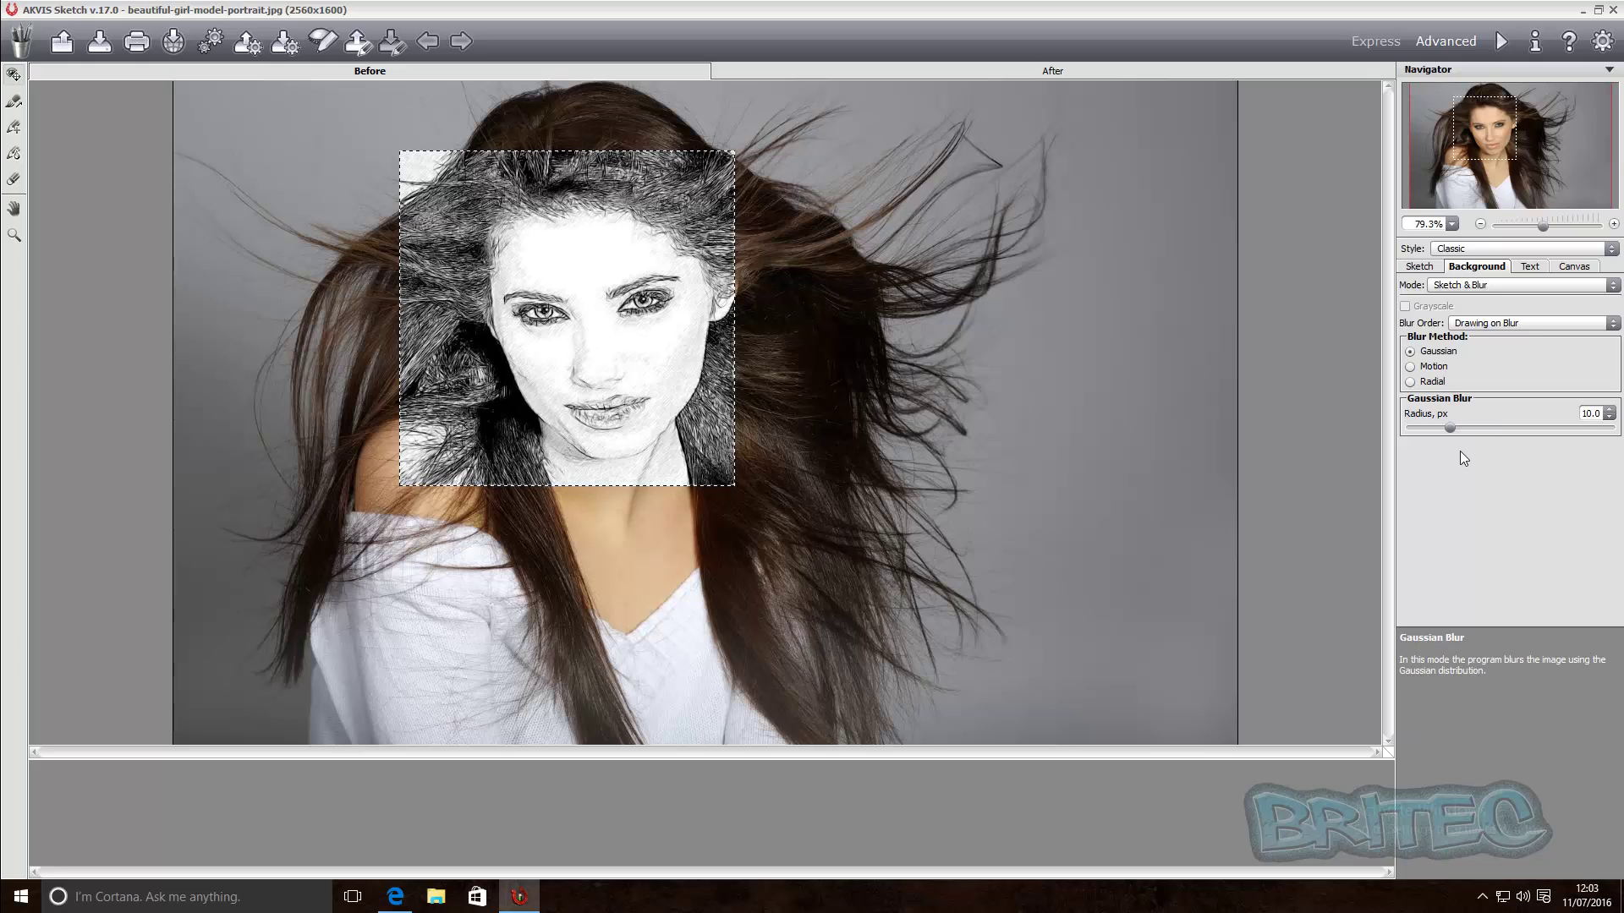
{"action": "left_click", "coordinate": [1525, 323]}
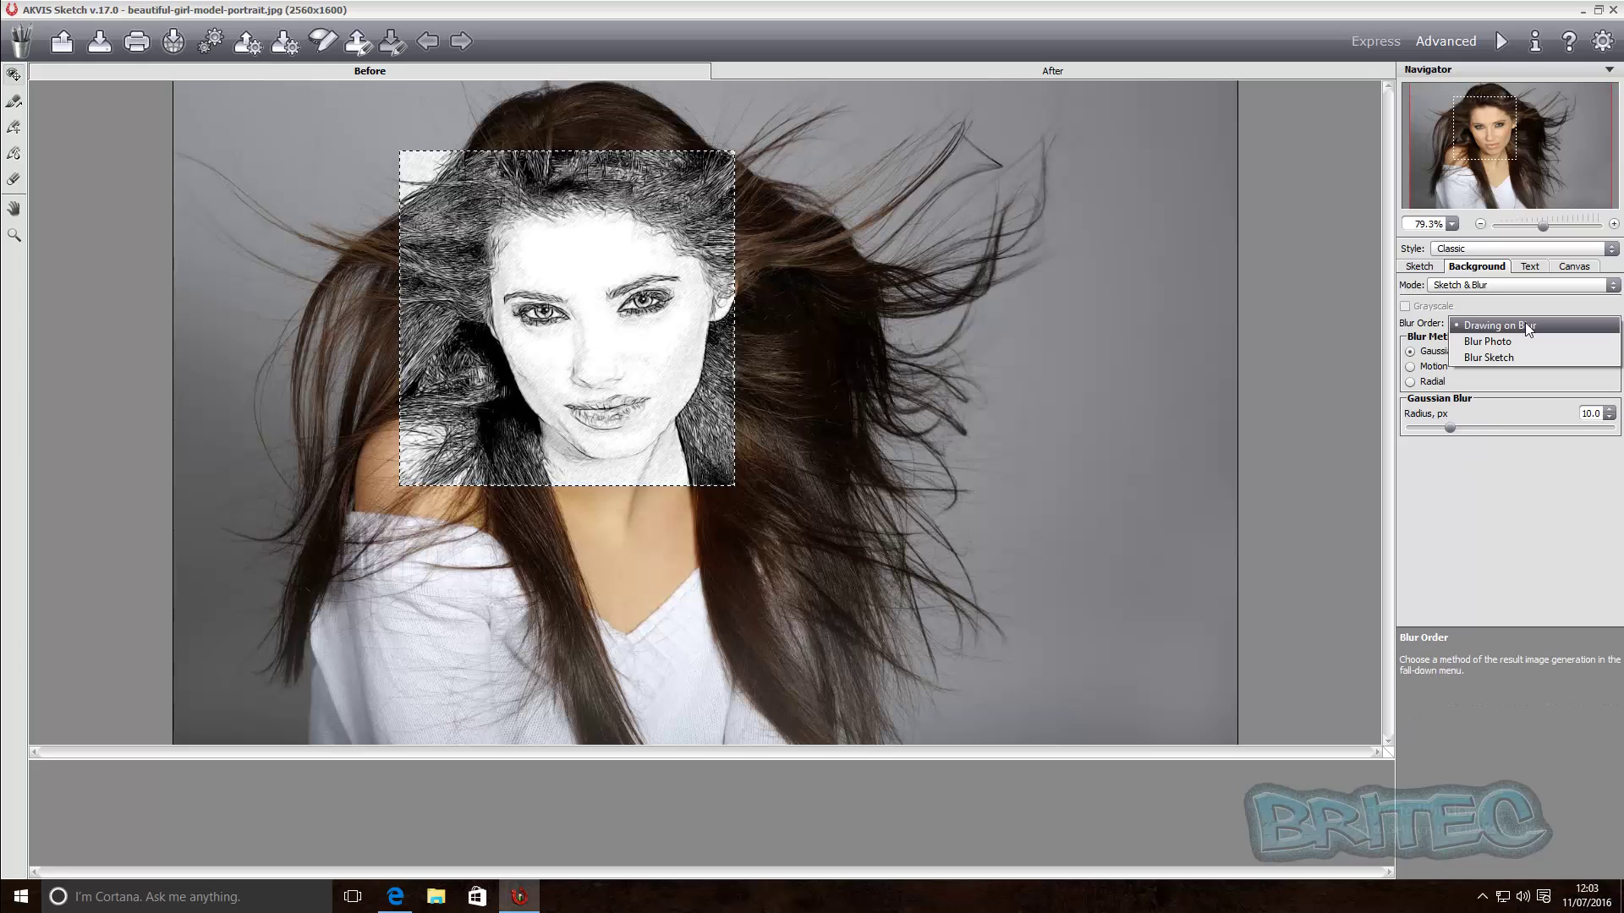
{"action": "left_click", "coordinate": [1525, 323]}
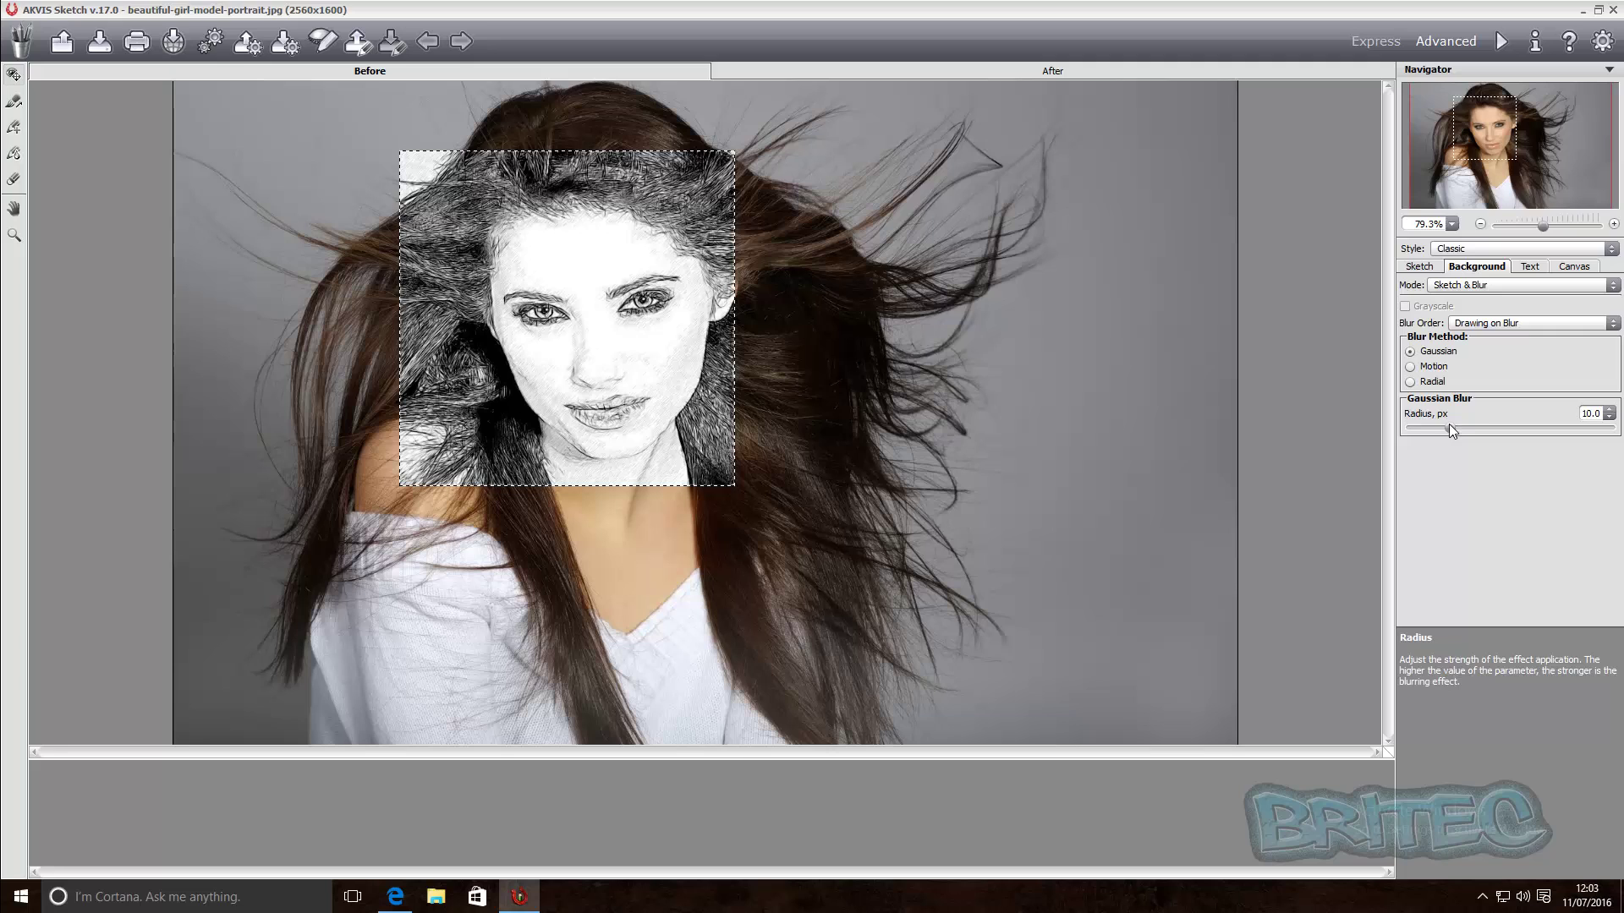
{"action": "left_click", "coordinate": [1531, 268]}
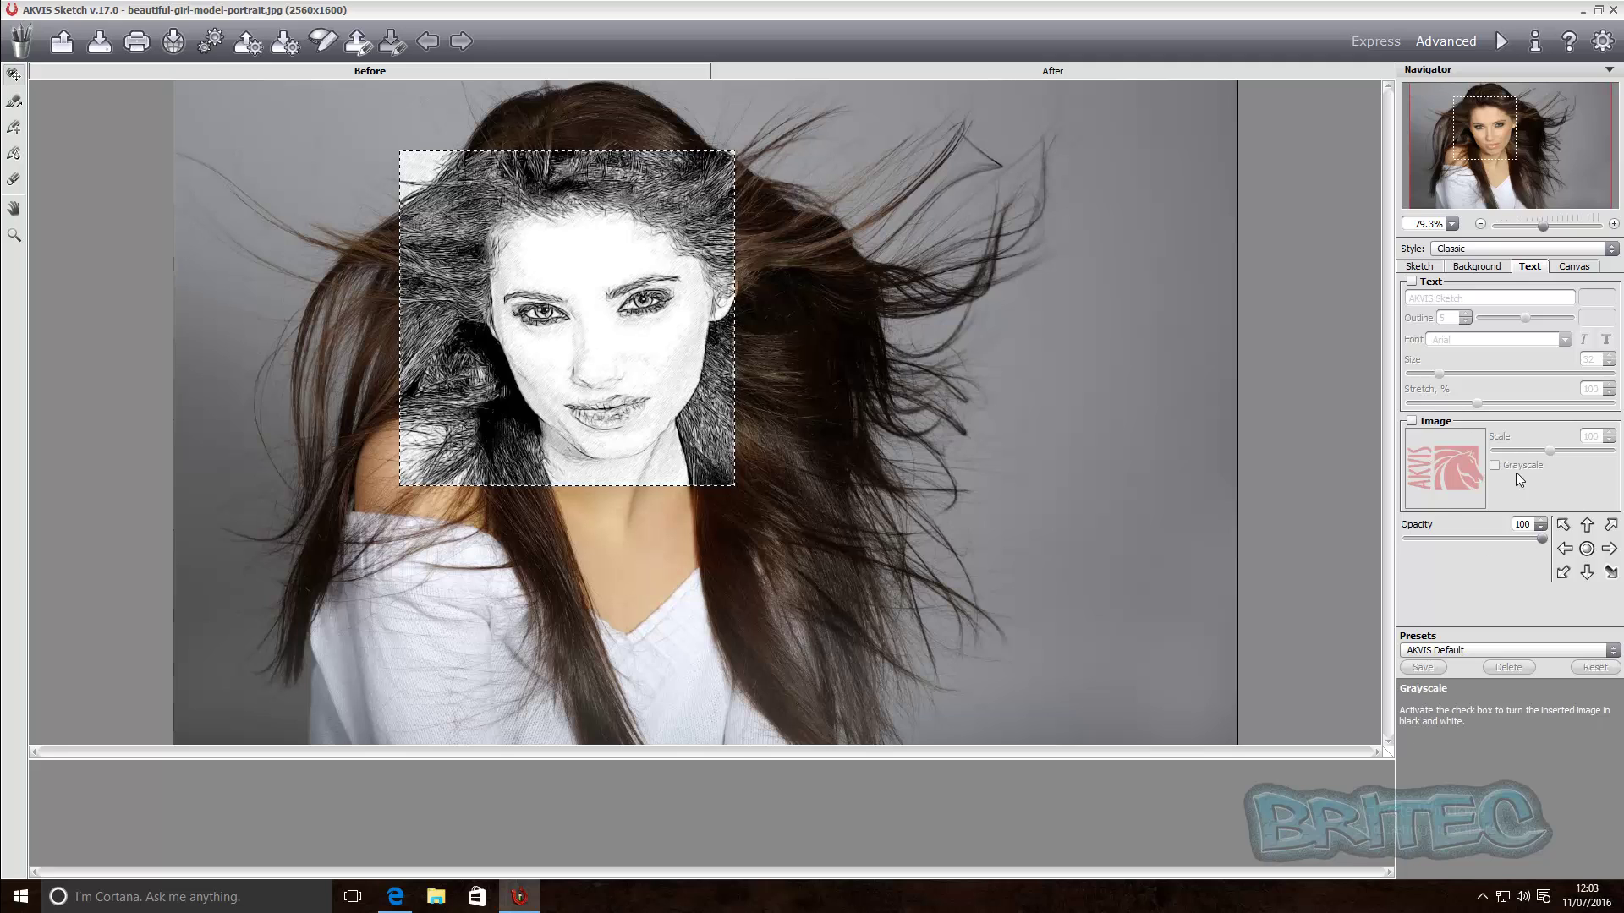
Step: Turn on Use Canvas with the light source at upper left, and shift the preview onto the background
{"action": "left_click", "coordinate": [1572, 267]}
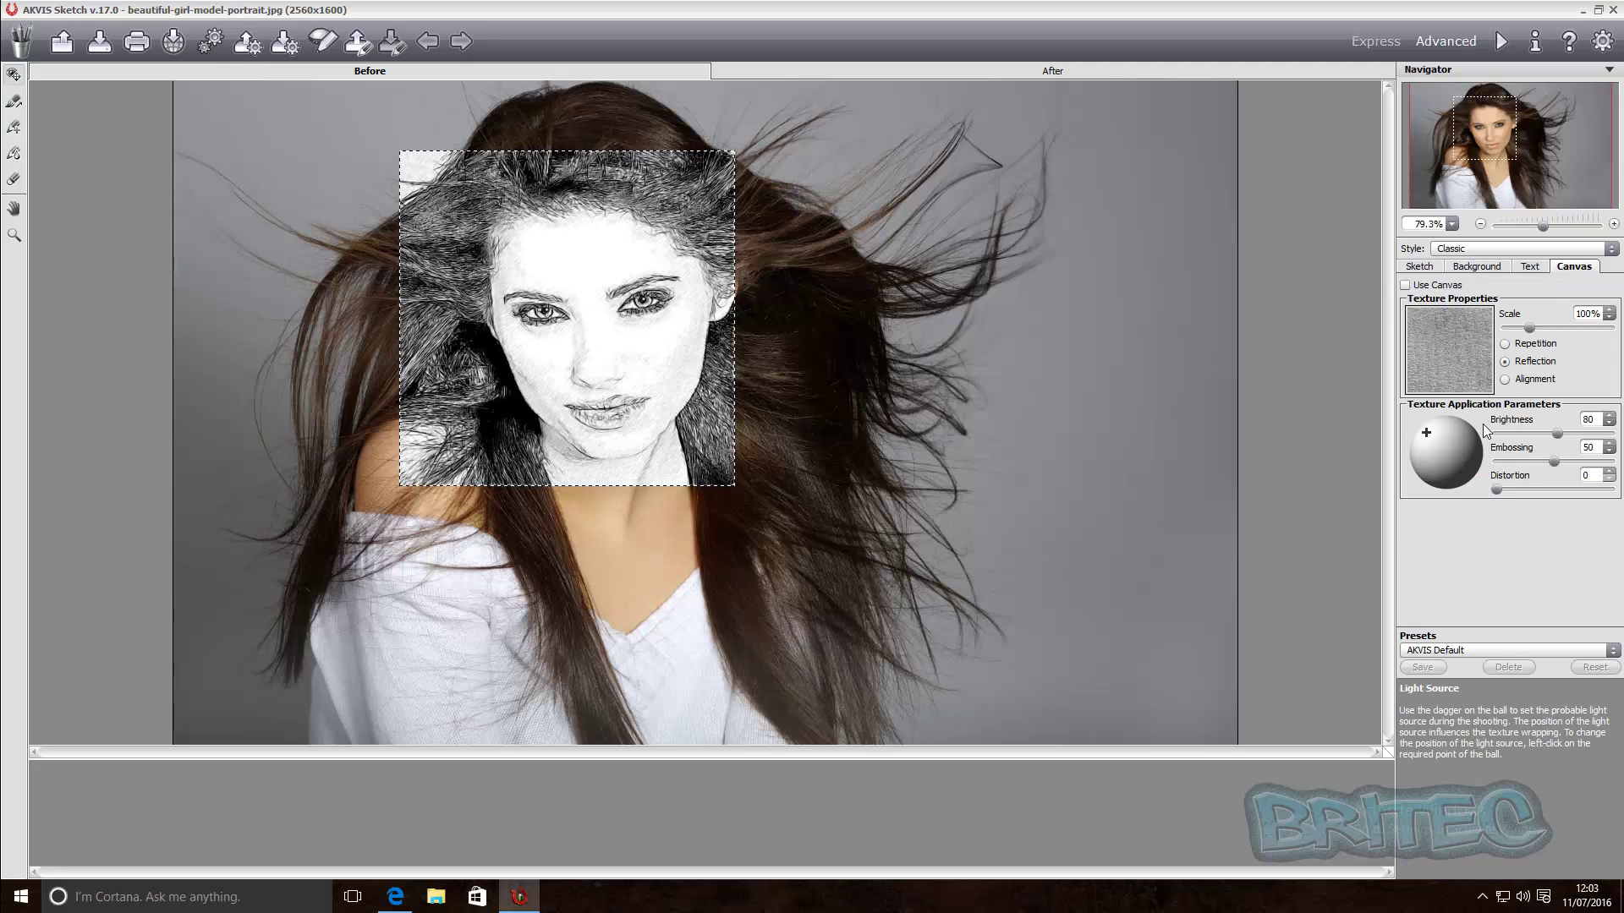
{"action": "left_click", "coordinate": [1436, 427]}
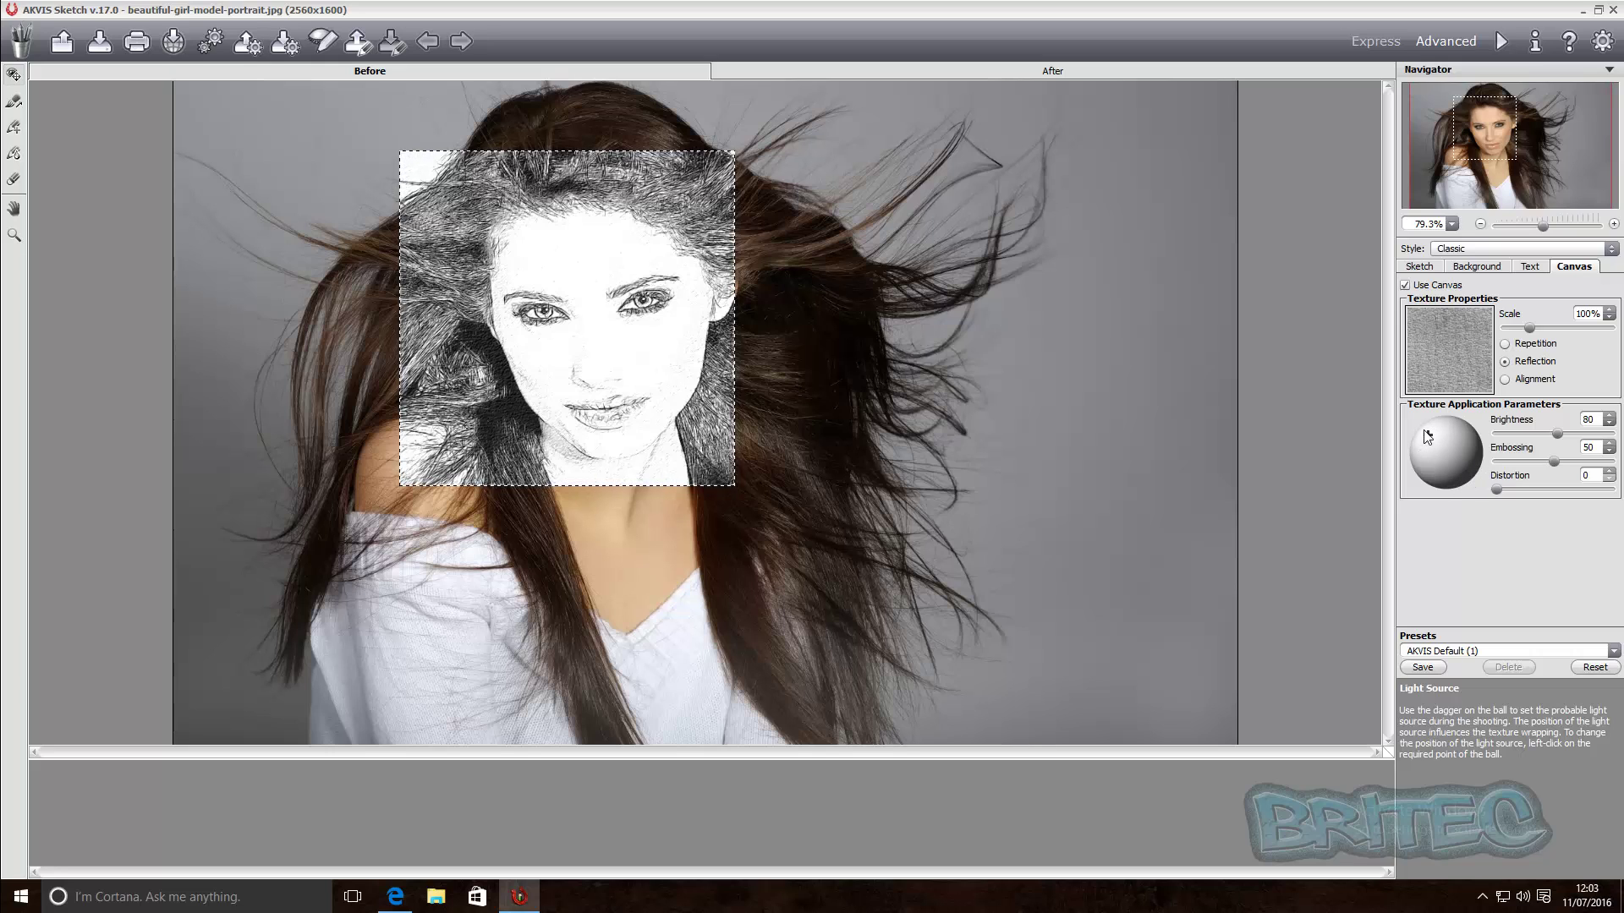
{"action": "left_click", "coordinate": [1431, 466]}
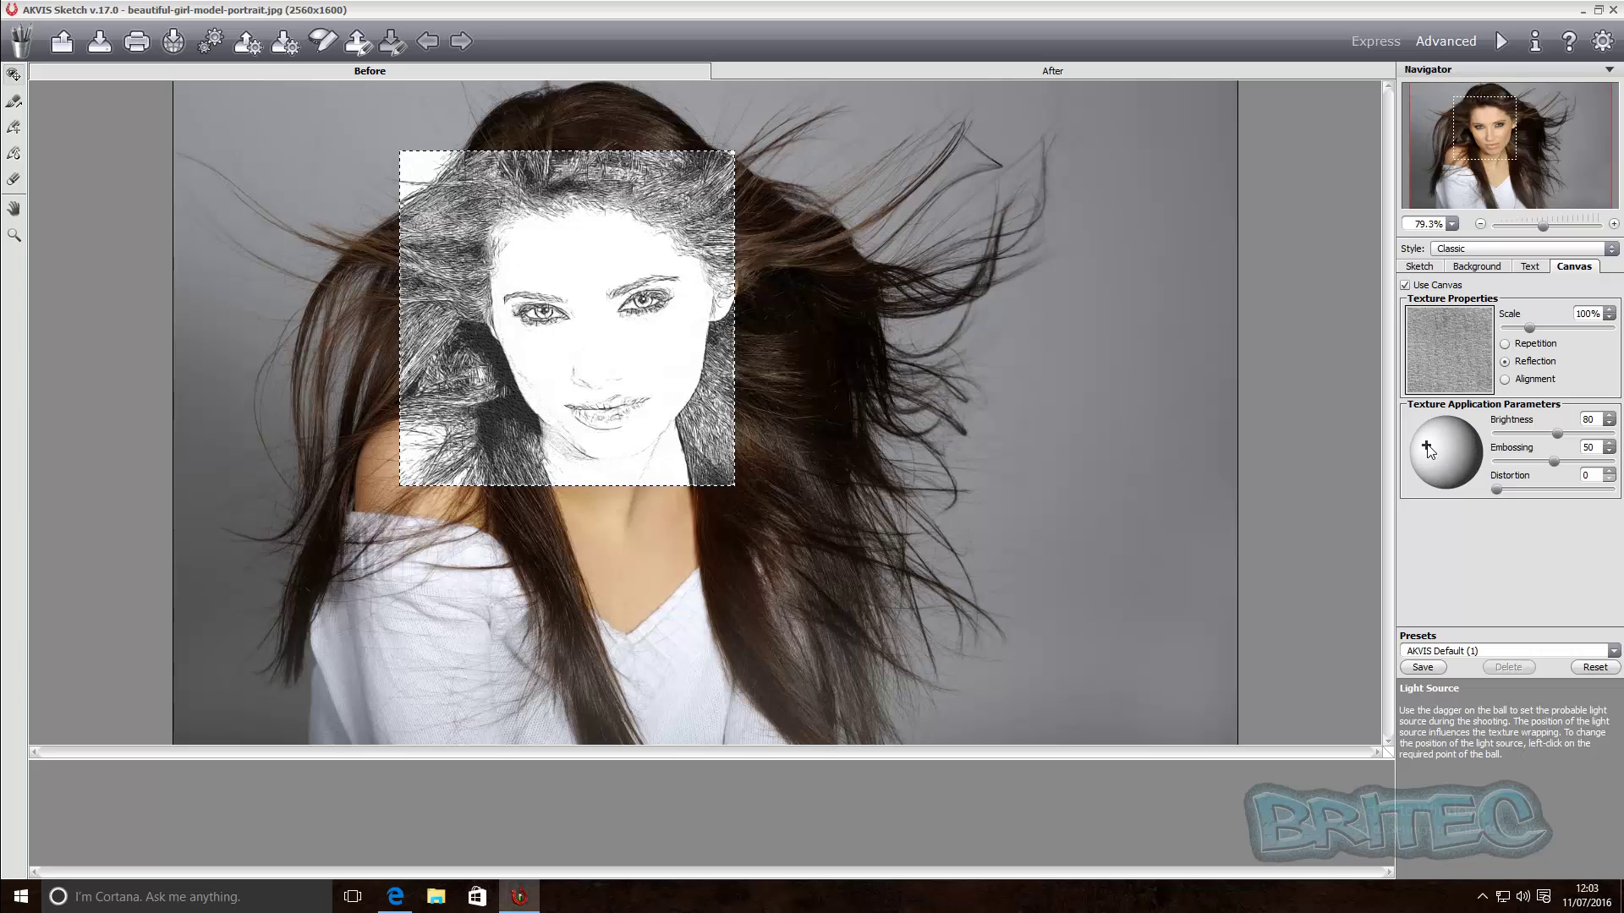
{"action": "left_click", "coordinate": [1429, 437]}
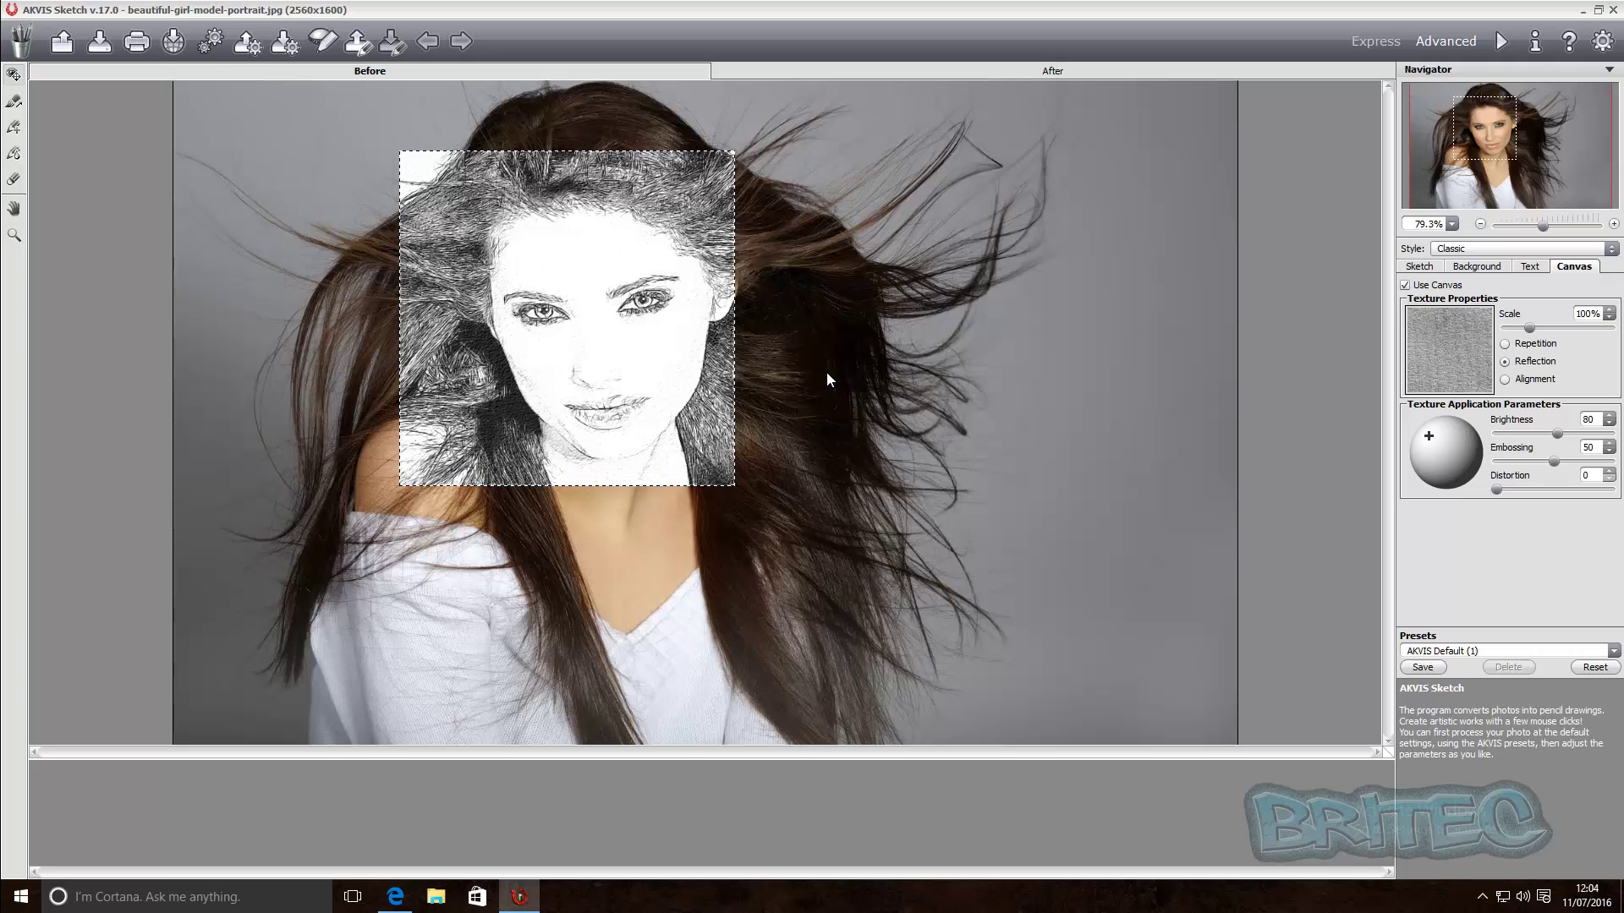
{"action": "mouse_move", "coordinate": [726, 365]}
{"action": "left_mouse_down"}
{"action": "mouse_move", "coordinate": [1193, 495]}
{"action": "mouse_move", "coordinate": [896, 482]}
{"action": "mouse_move", "coordinate": [686, 394]}
{"action": "left_mouse_up"}
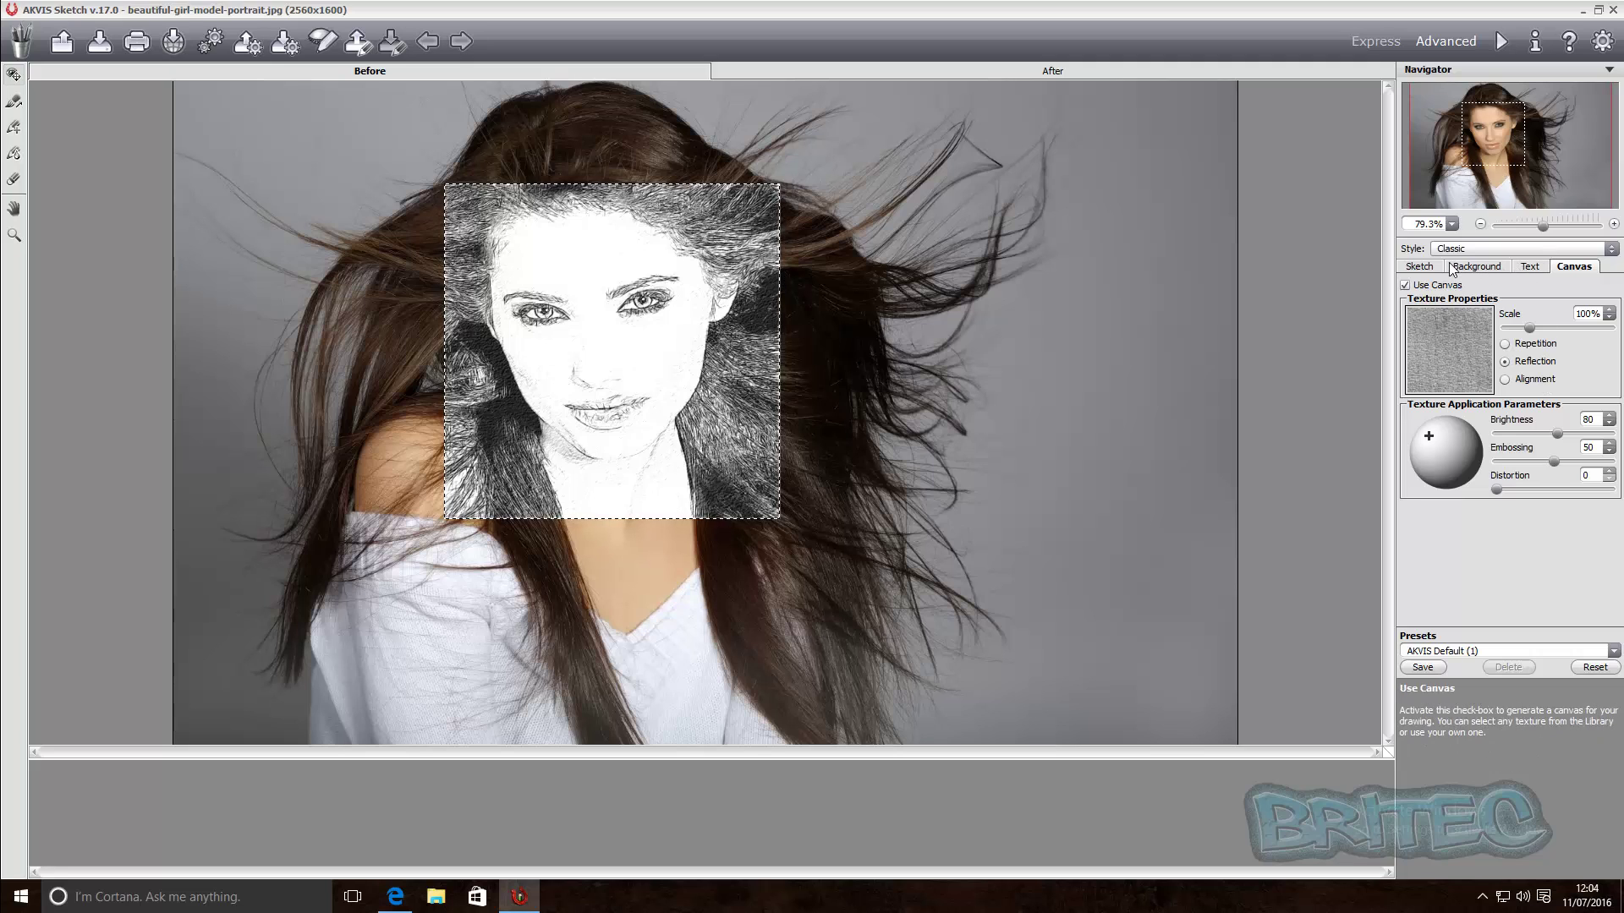
{"action": "left_click", "coordinate": [1421, 266]}
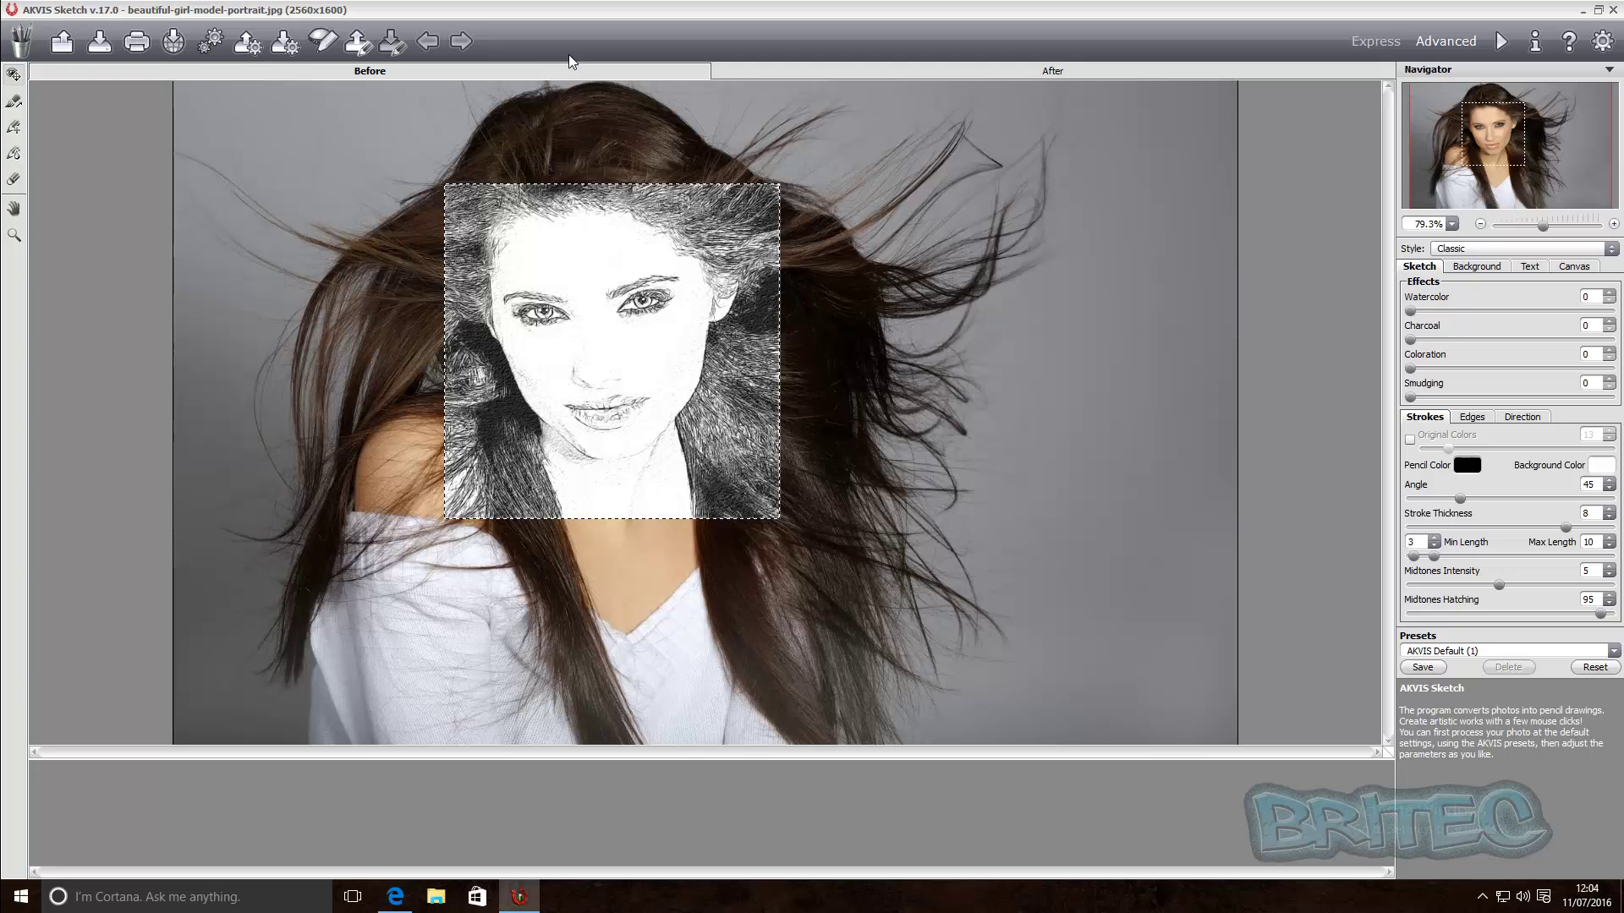
Step: Run the full sketch, compare its timeline stages up to the final one, then view the Before photo
{"action": "left_click", "coordinate": [1016, 71]}
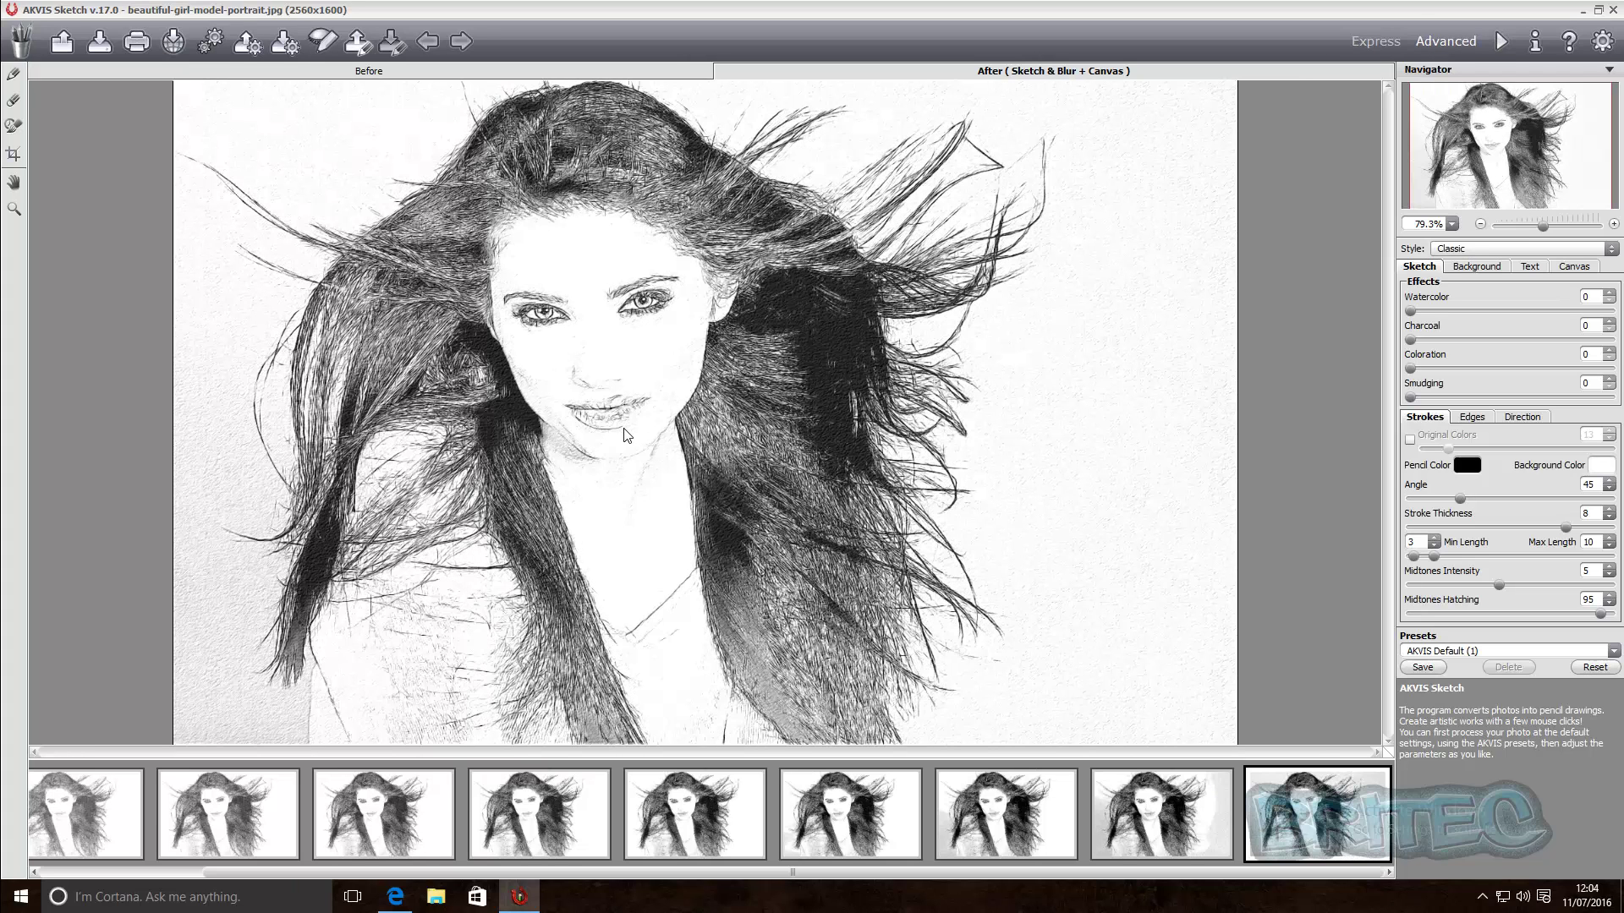
{"action": "mouse_move", "coordinate": [295, 836]}
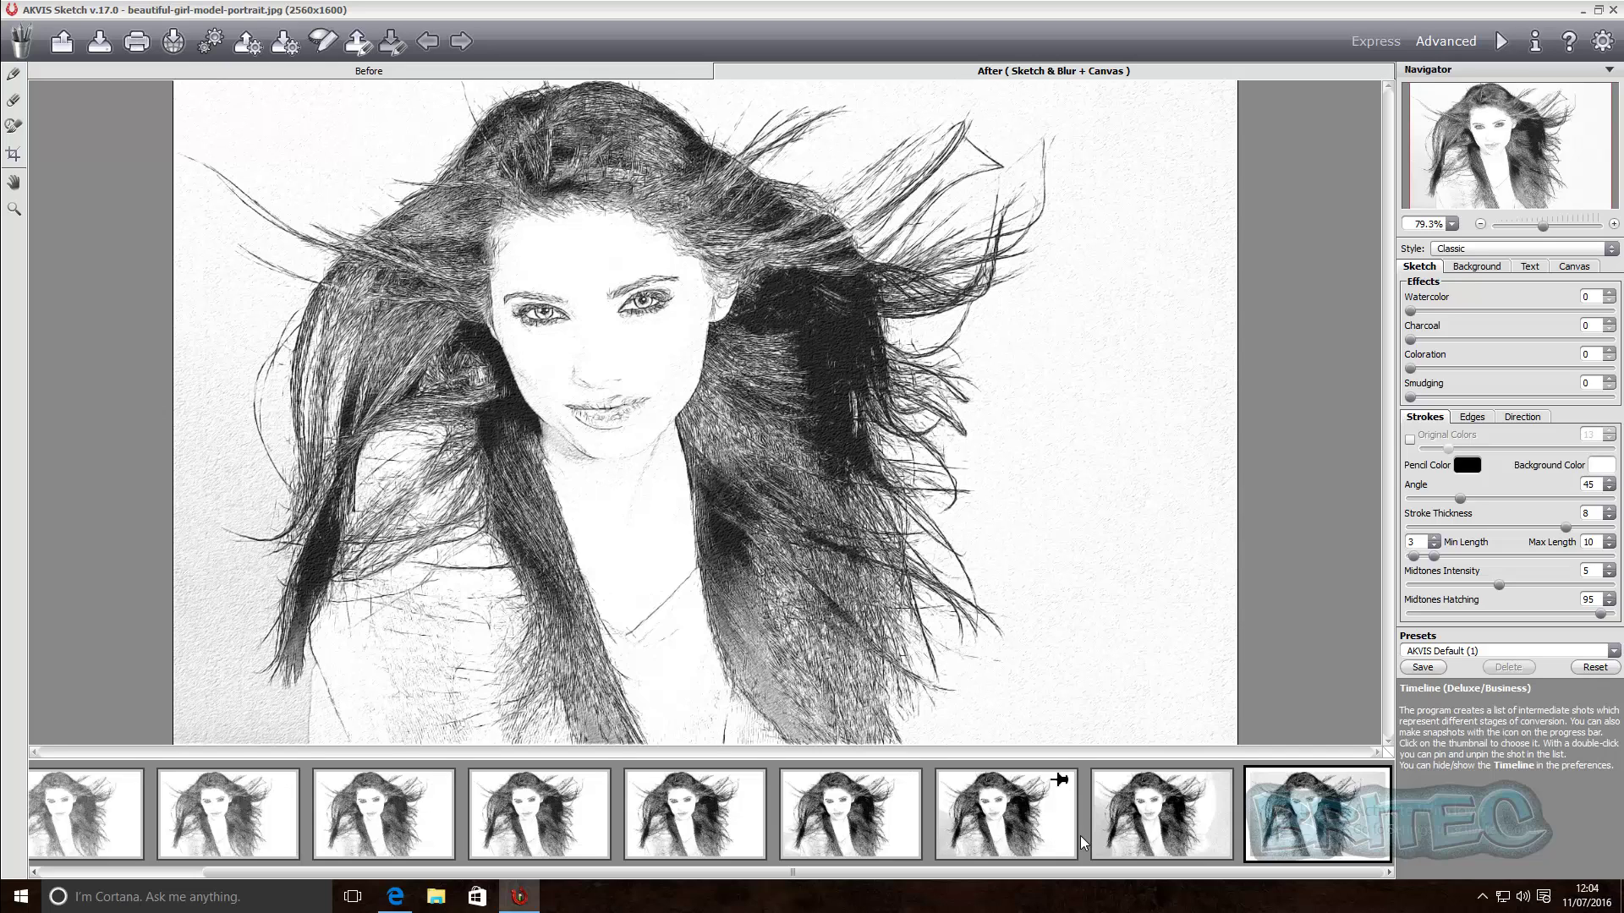
{"action": "left_click", "coordinate": [1116, 833]}
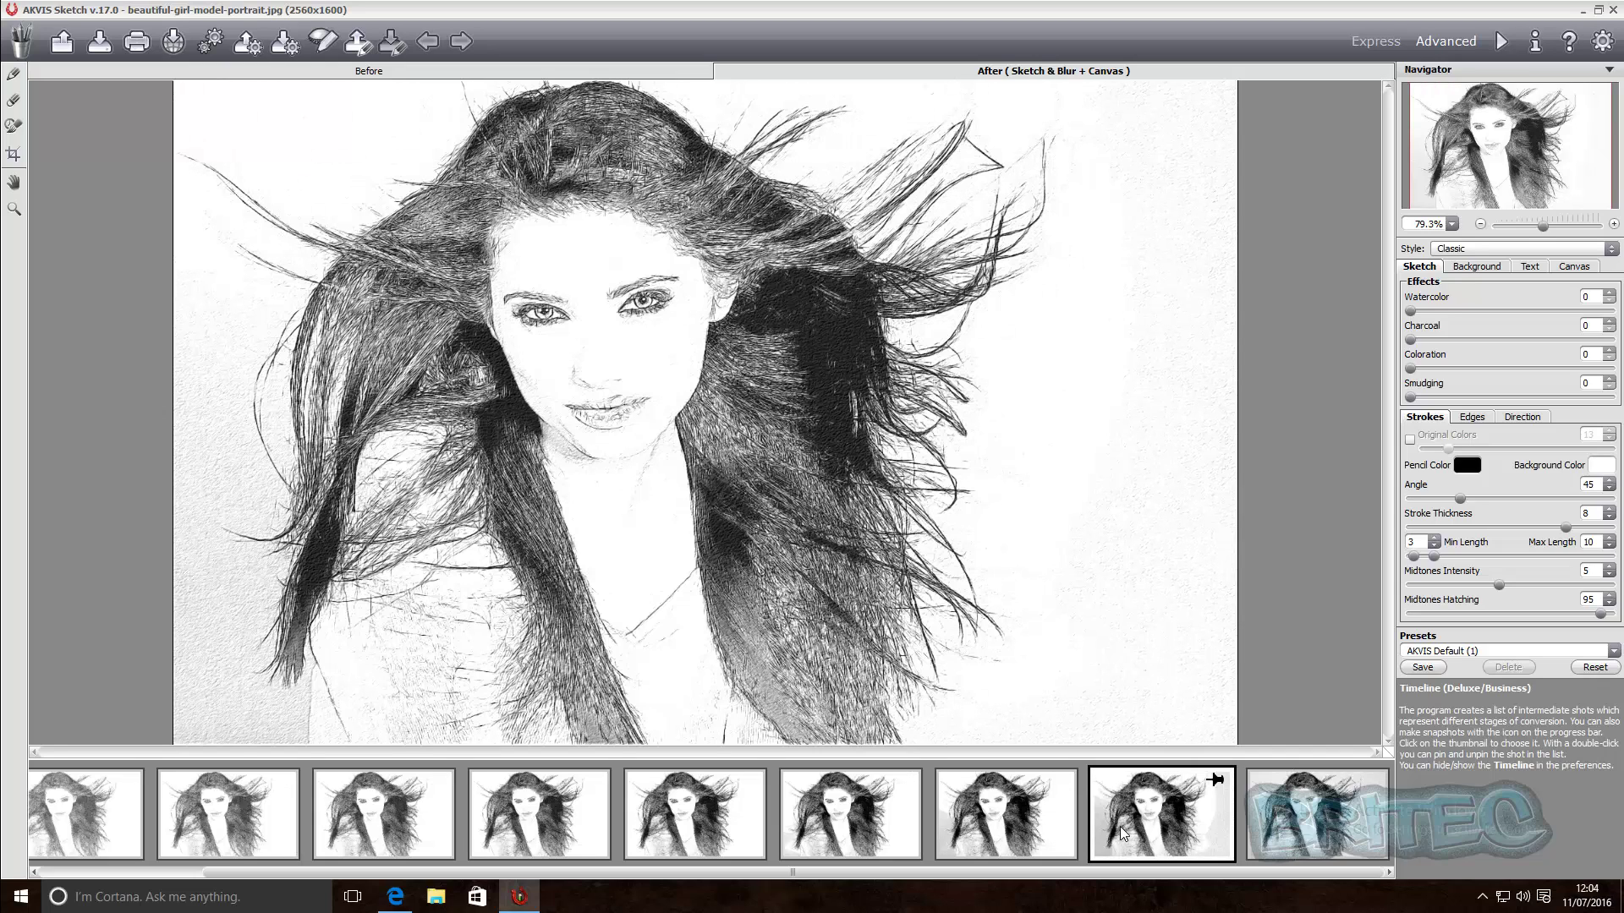
{"action": "left_click", "coordinate": [812, 817]}
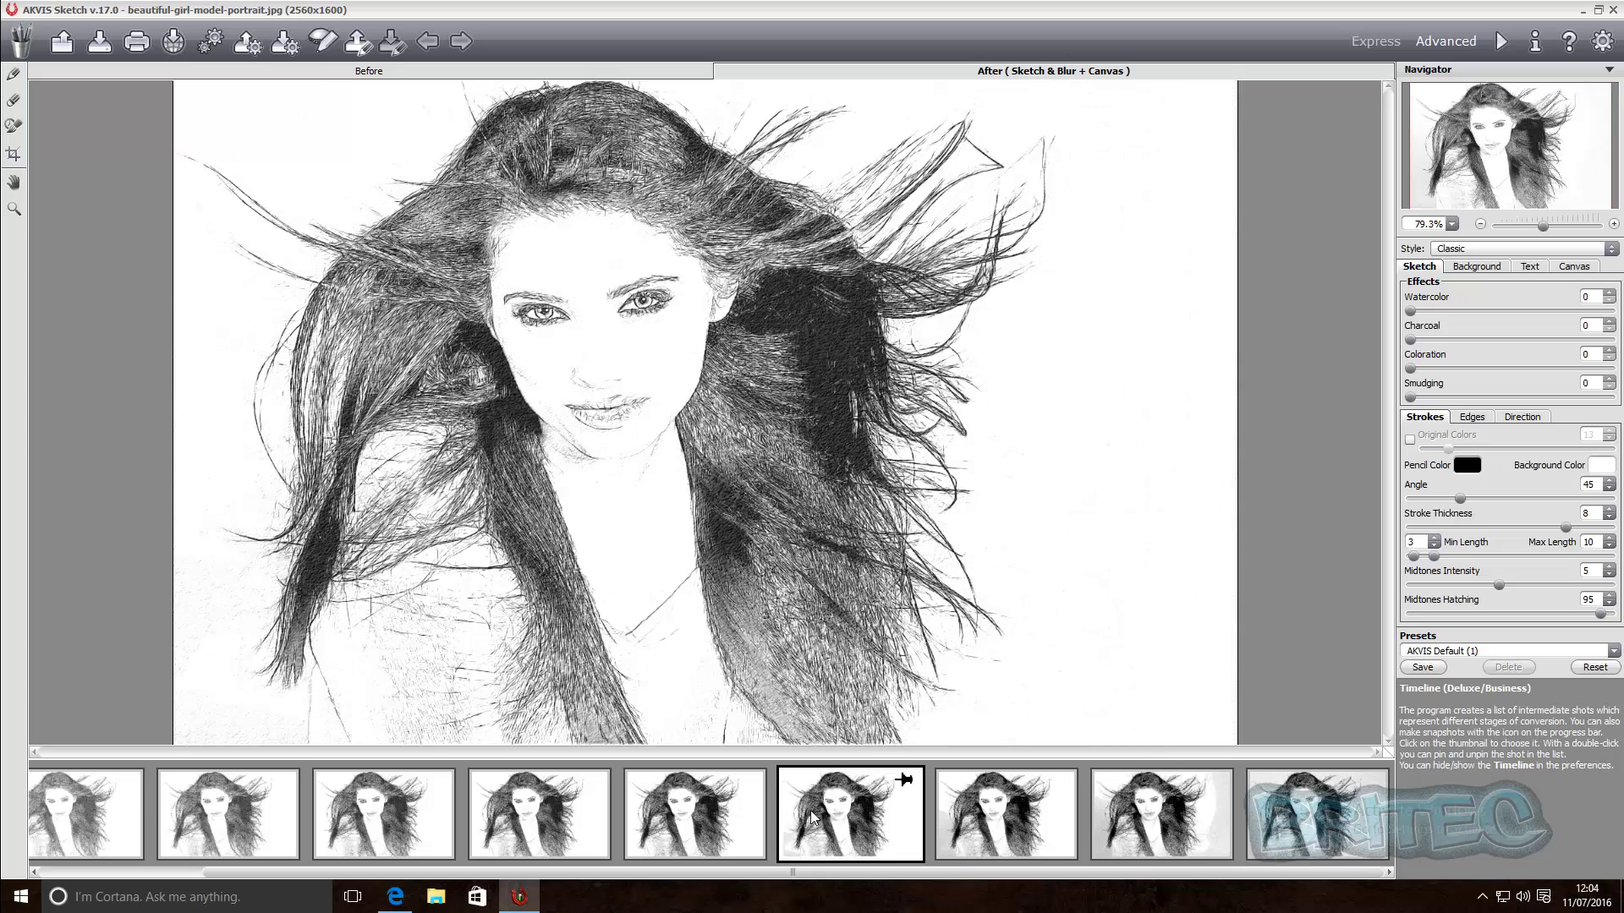
{"action": "left_click", "coordinate": [694, 817]}
{"action": "left_click", "coordinate": [515, 813]}
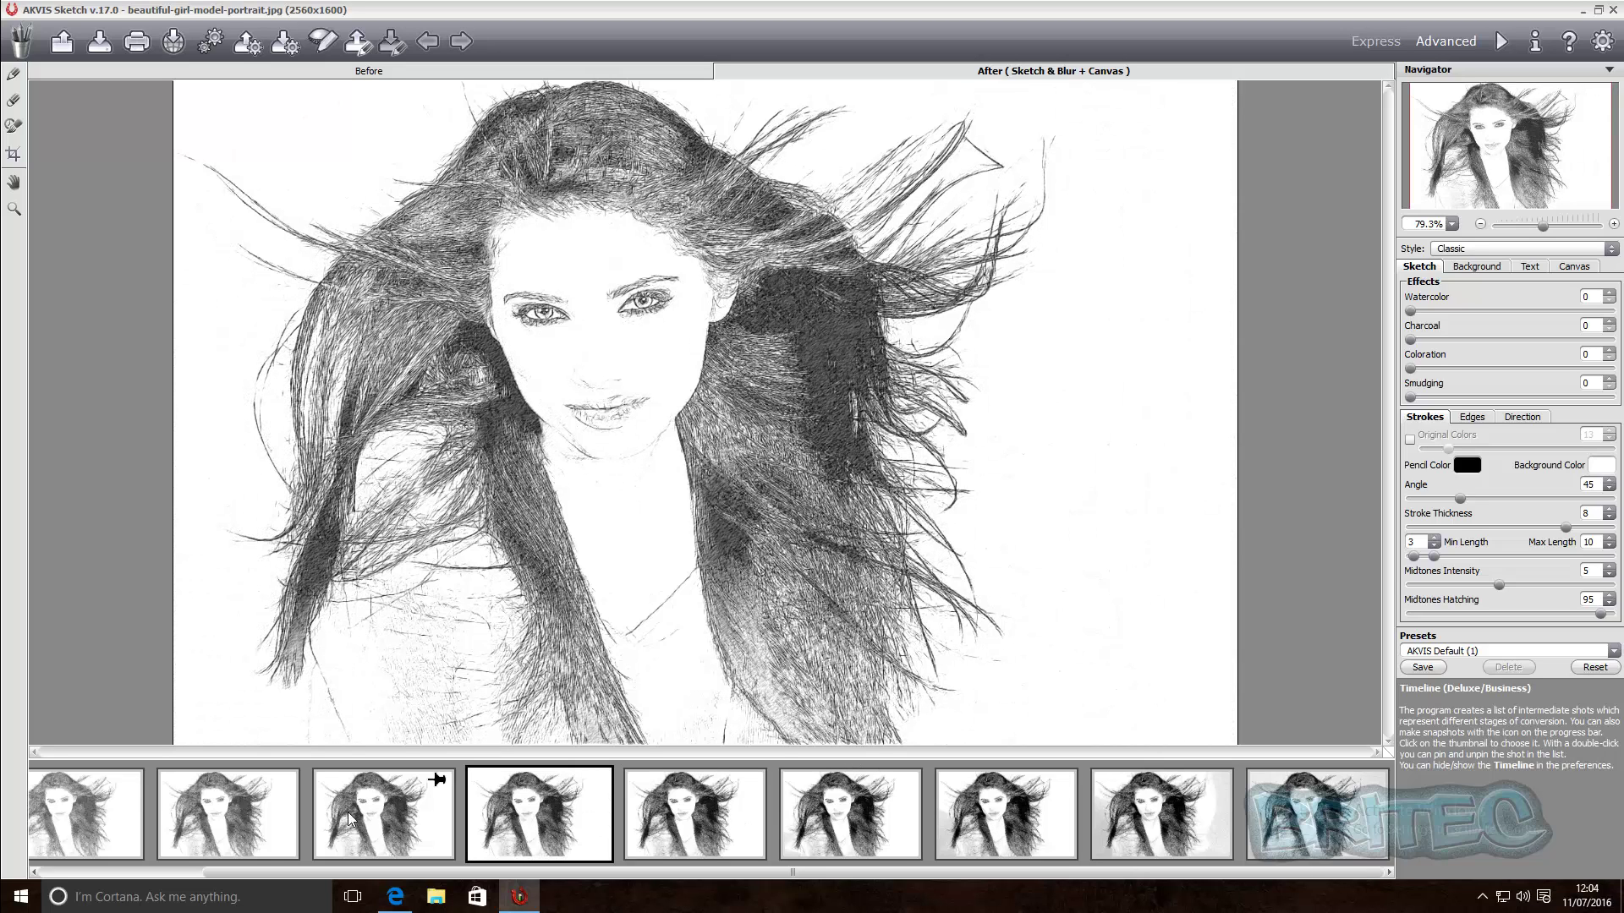
{"action": "left_click", "coordinate": [228, 816]}
{"action": "left_click", "coordinate": [1211, 833]}
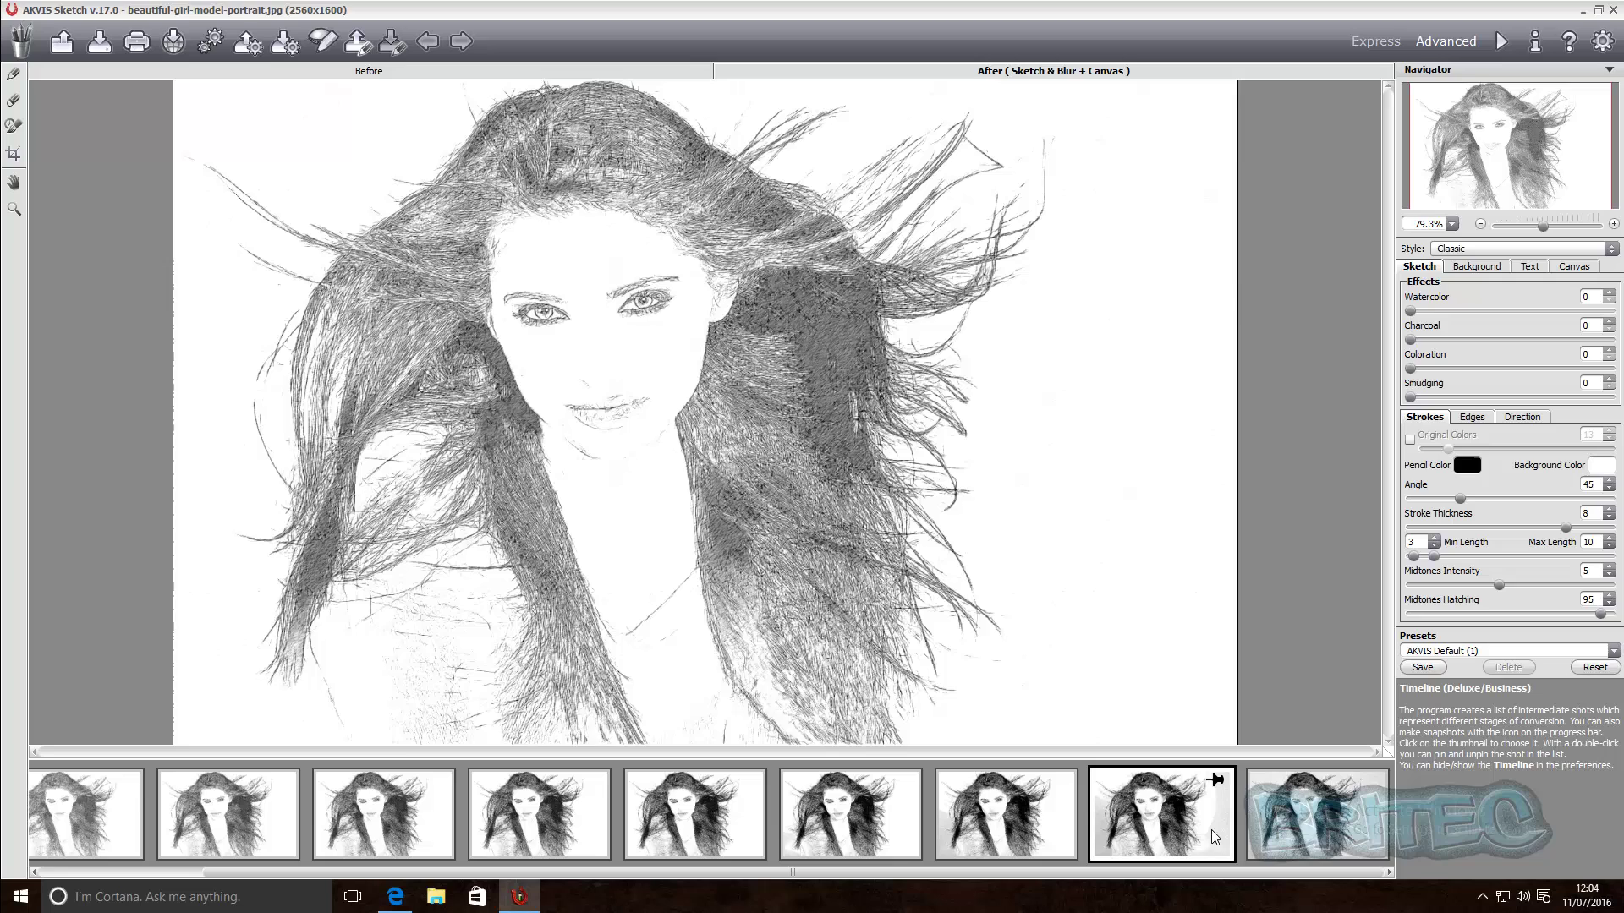
{"action": "left_click", "coordinate": [1311, 824]}
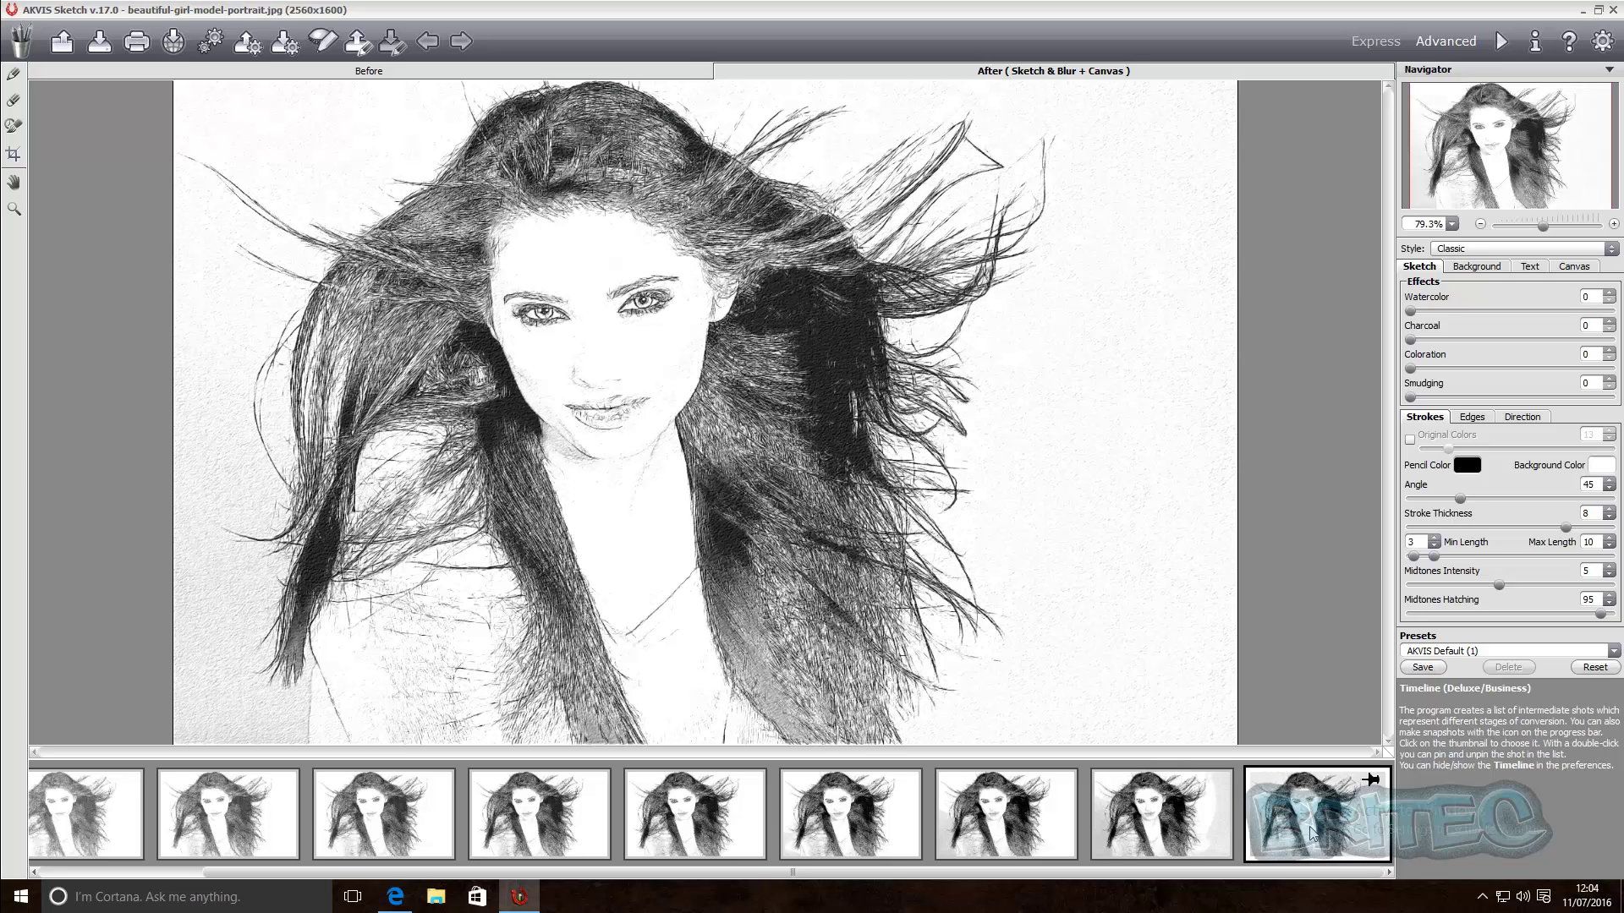
{"action": "left_click", "coordinate": [347, 74]}
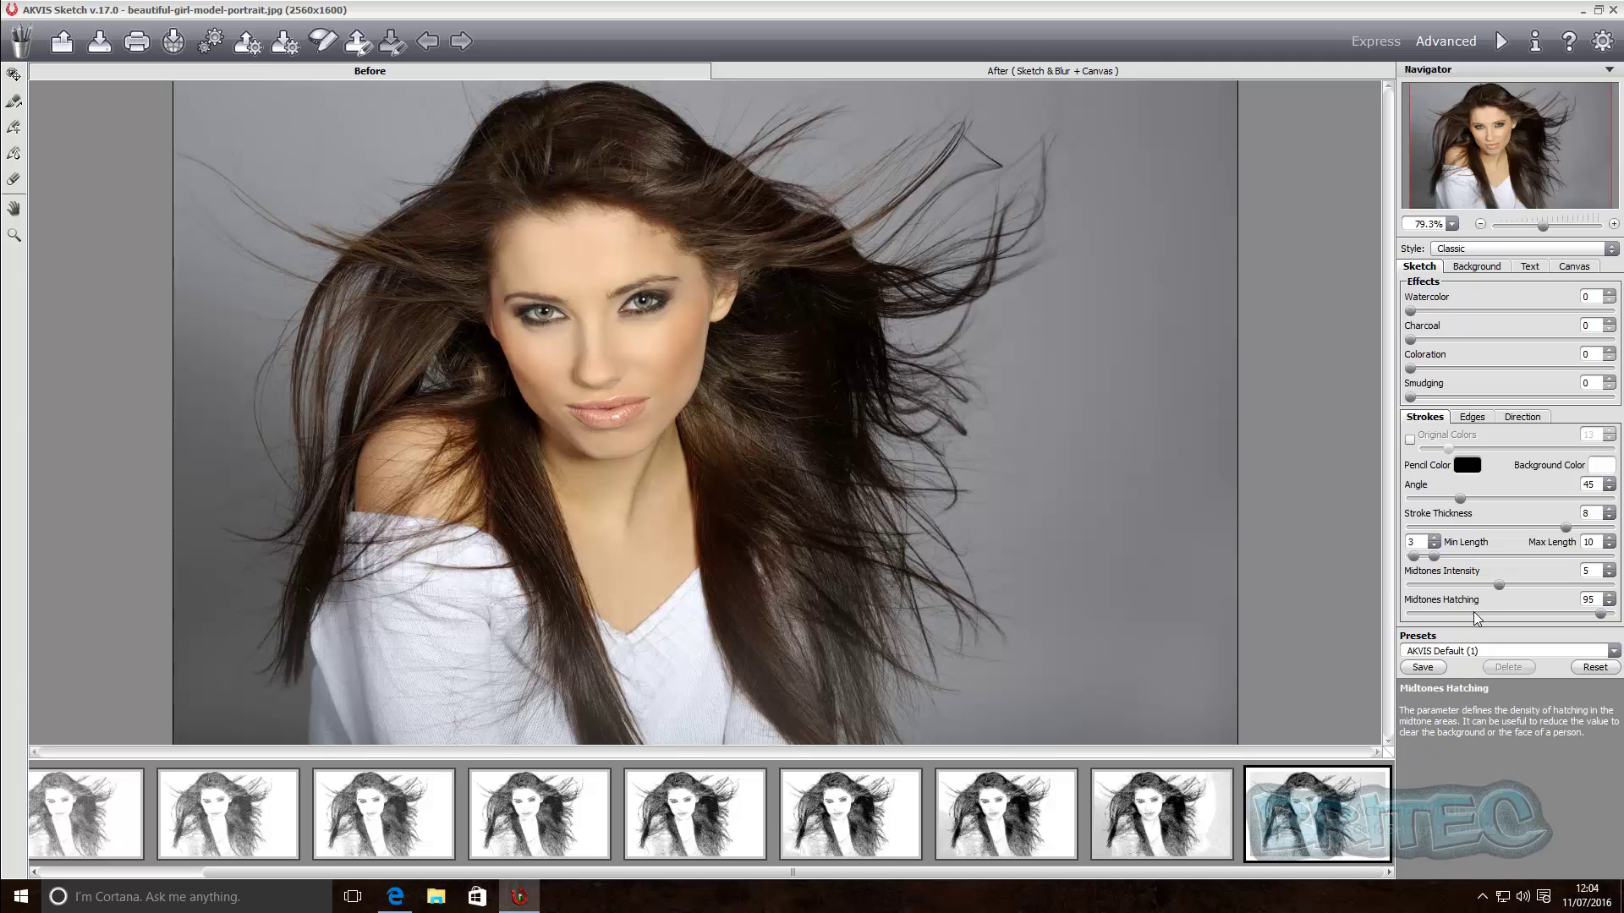
Step: Apply the AKVIS Pastel preset and render the pastel sketch
{"action": "left_click", "coordinate": [1614, 653]}
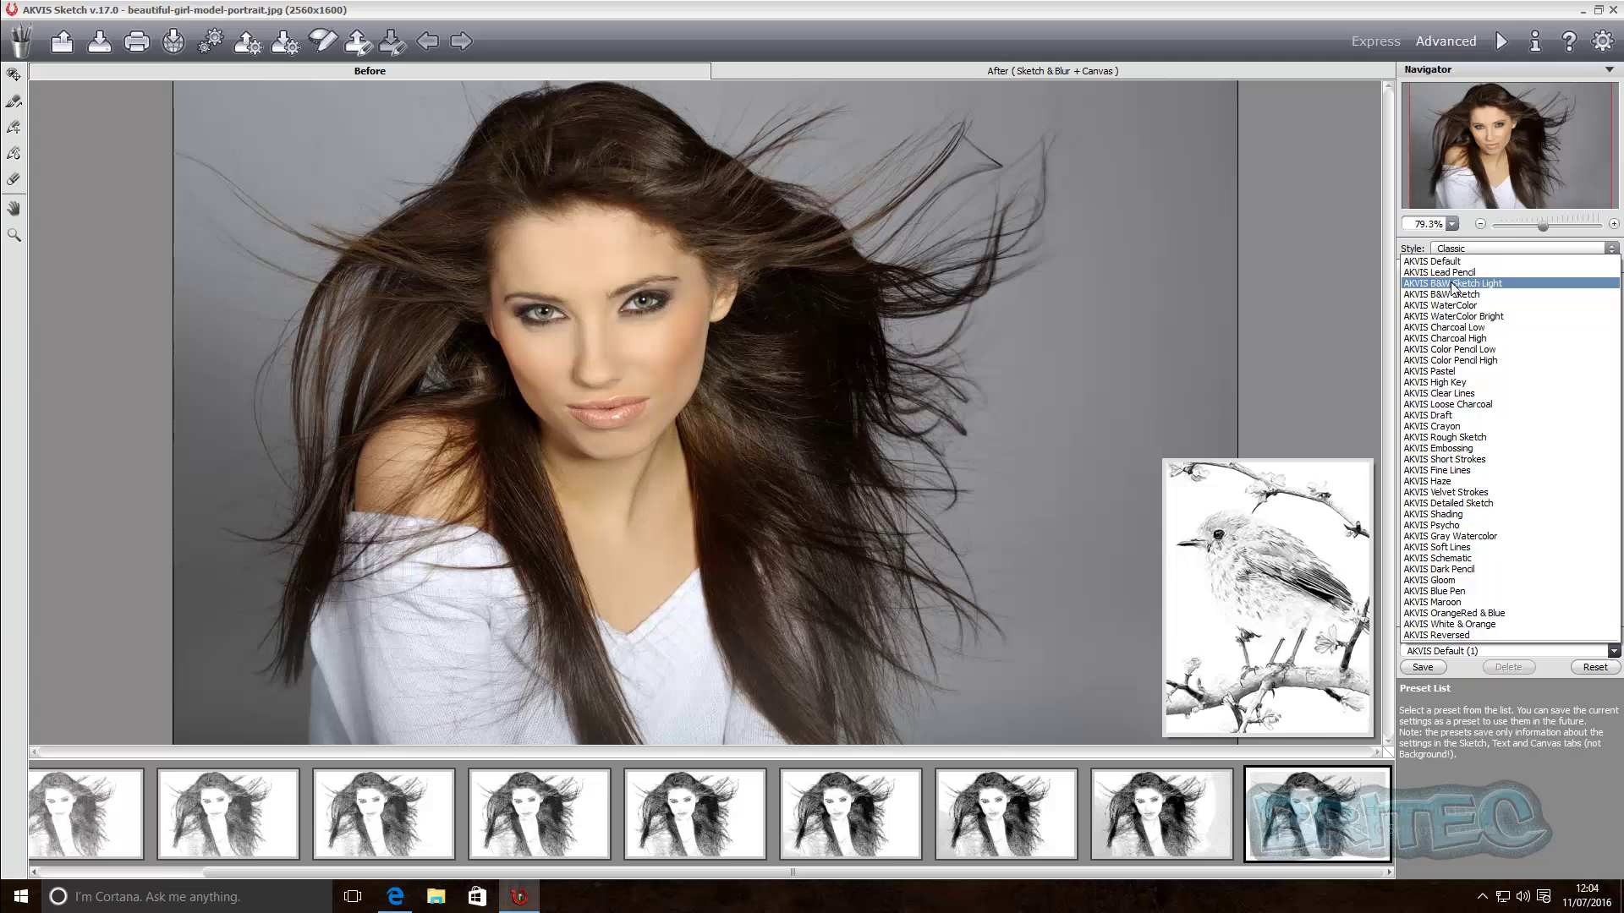
{"action": "left_click", "coordinate": [1463, 372]}
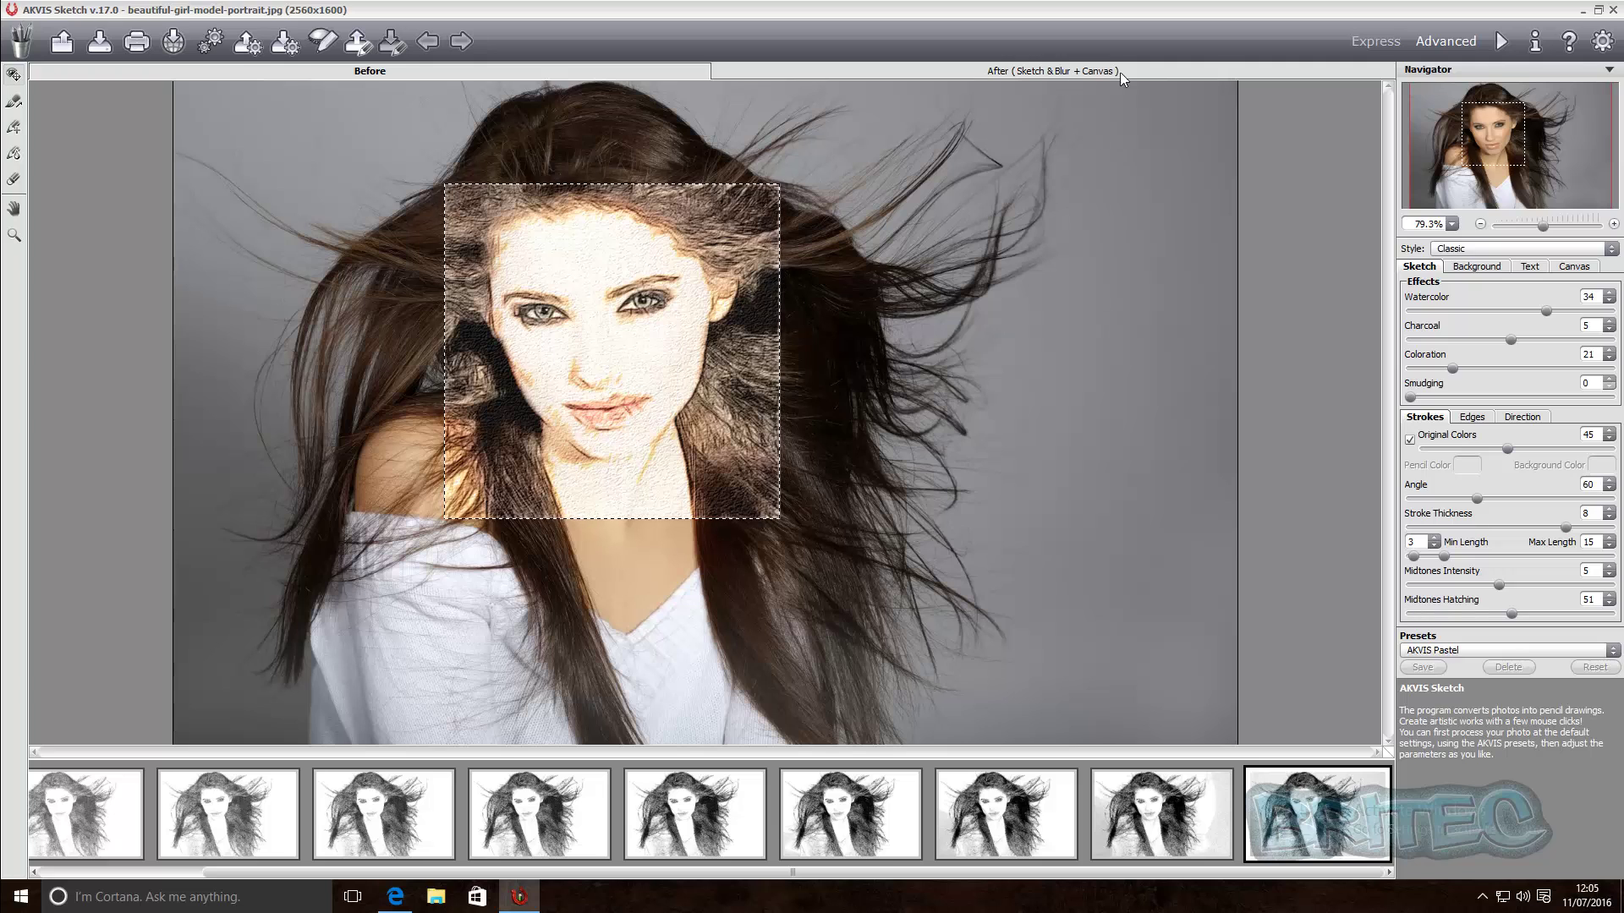
{"action": "left_click", "coordinate": [1501, 41]}
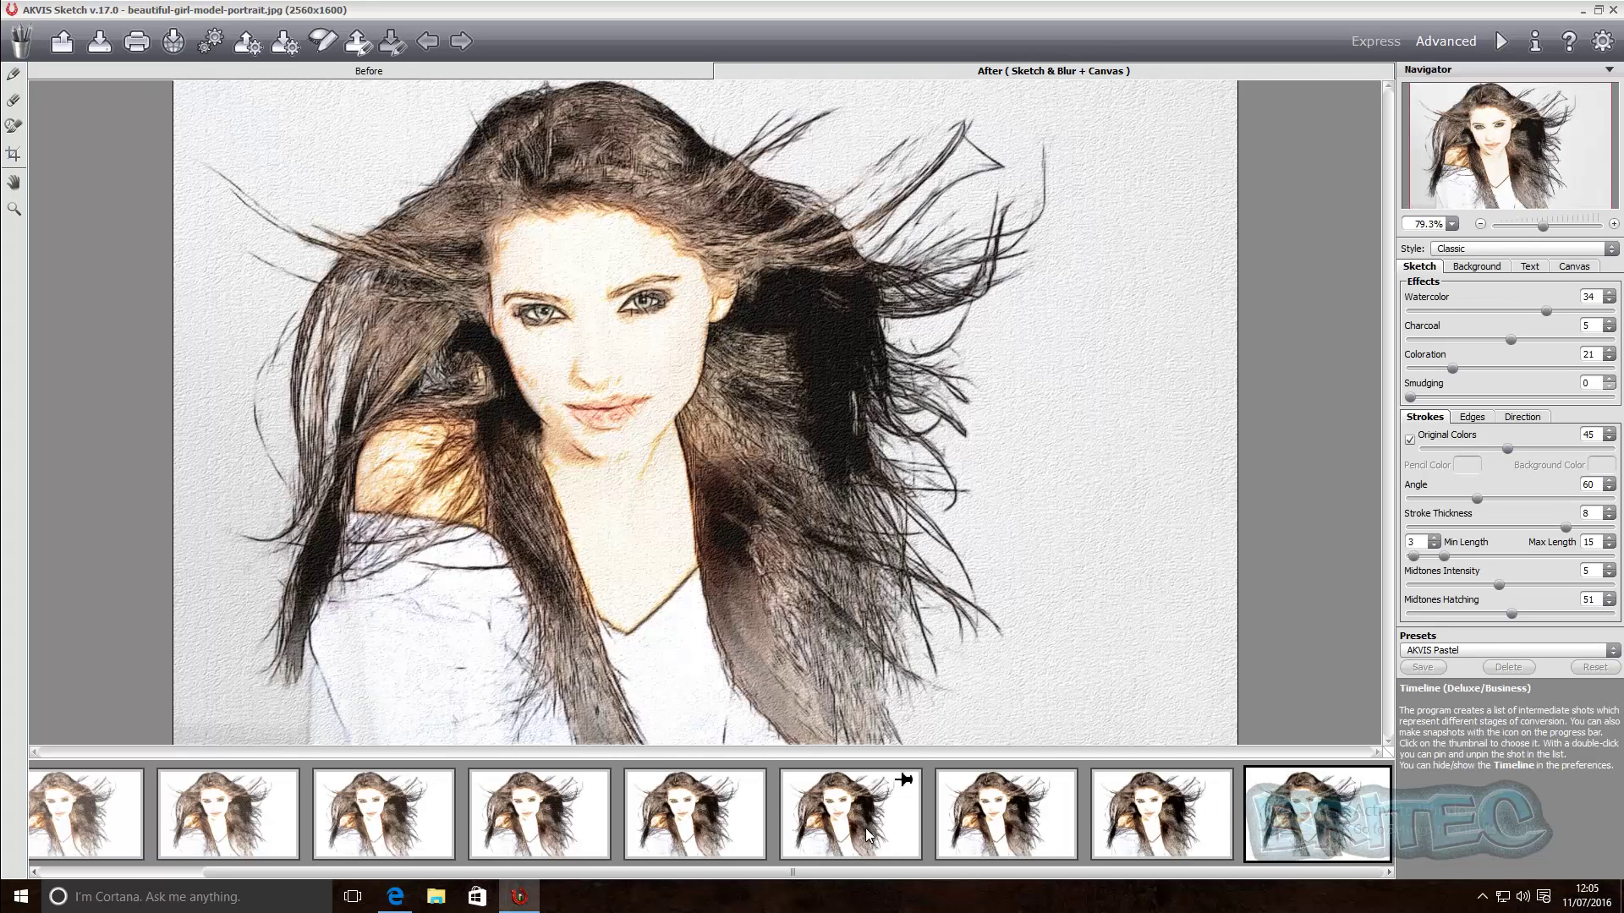
Step: Preview earlier Timeline stages, then keep the eighth stage as the result
{"action": "left_click", "coordinate": [1104, 841]}
{"action": "left_click", "coordinate": [1010, 823]}
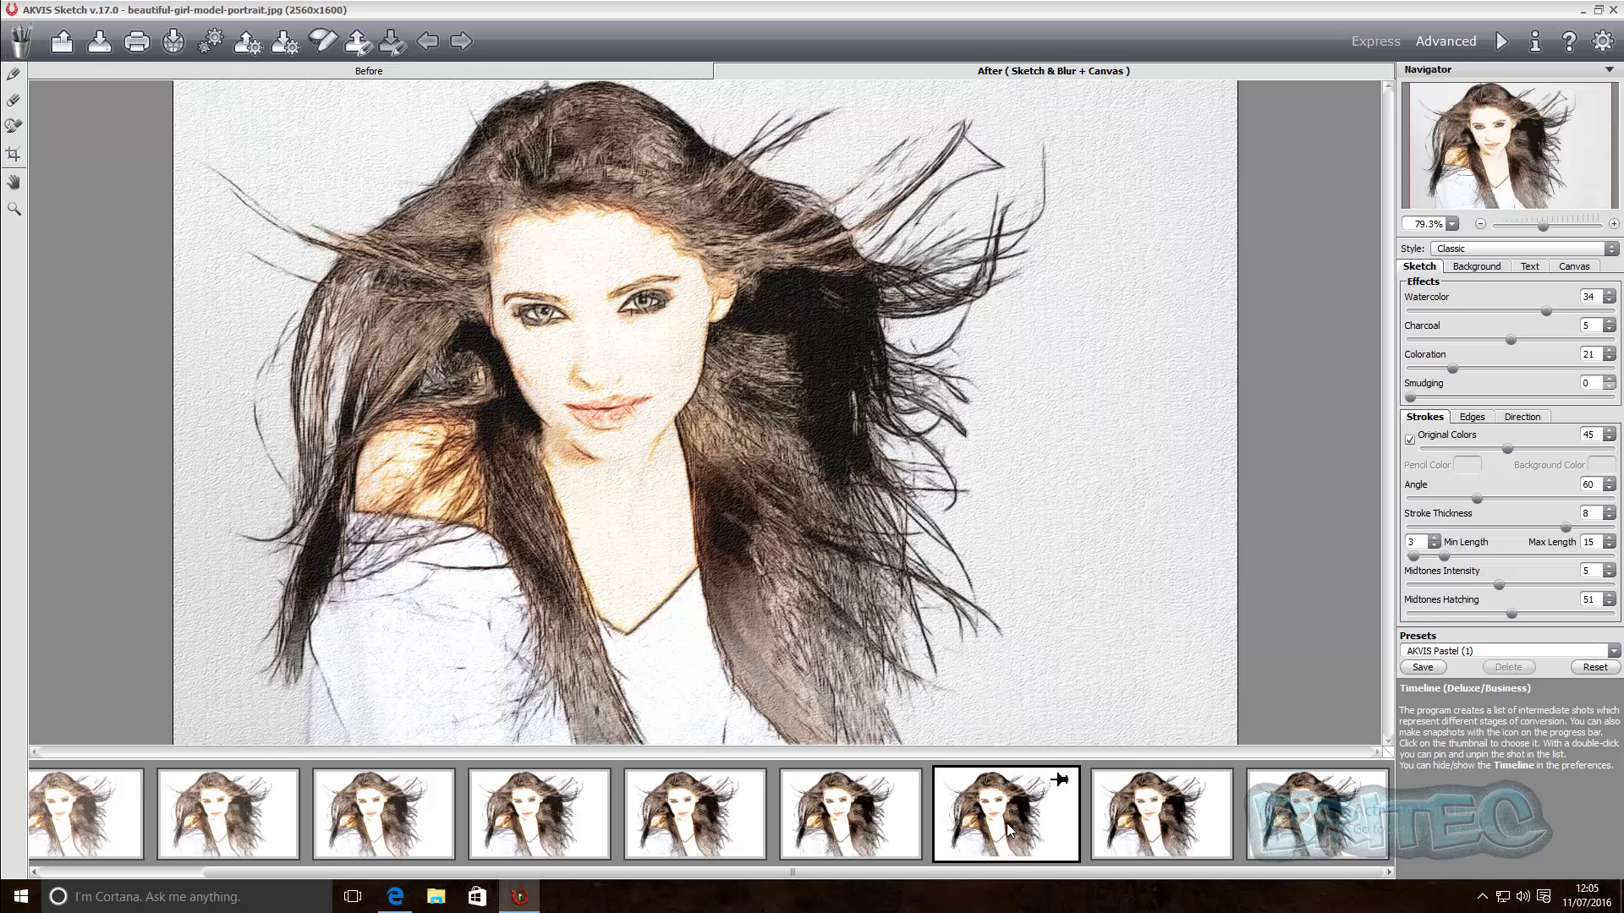
{"action": "left_click", "coordinate": [867, 832]}
{"action": "left_click", "coordinate": [727, 824]}
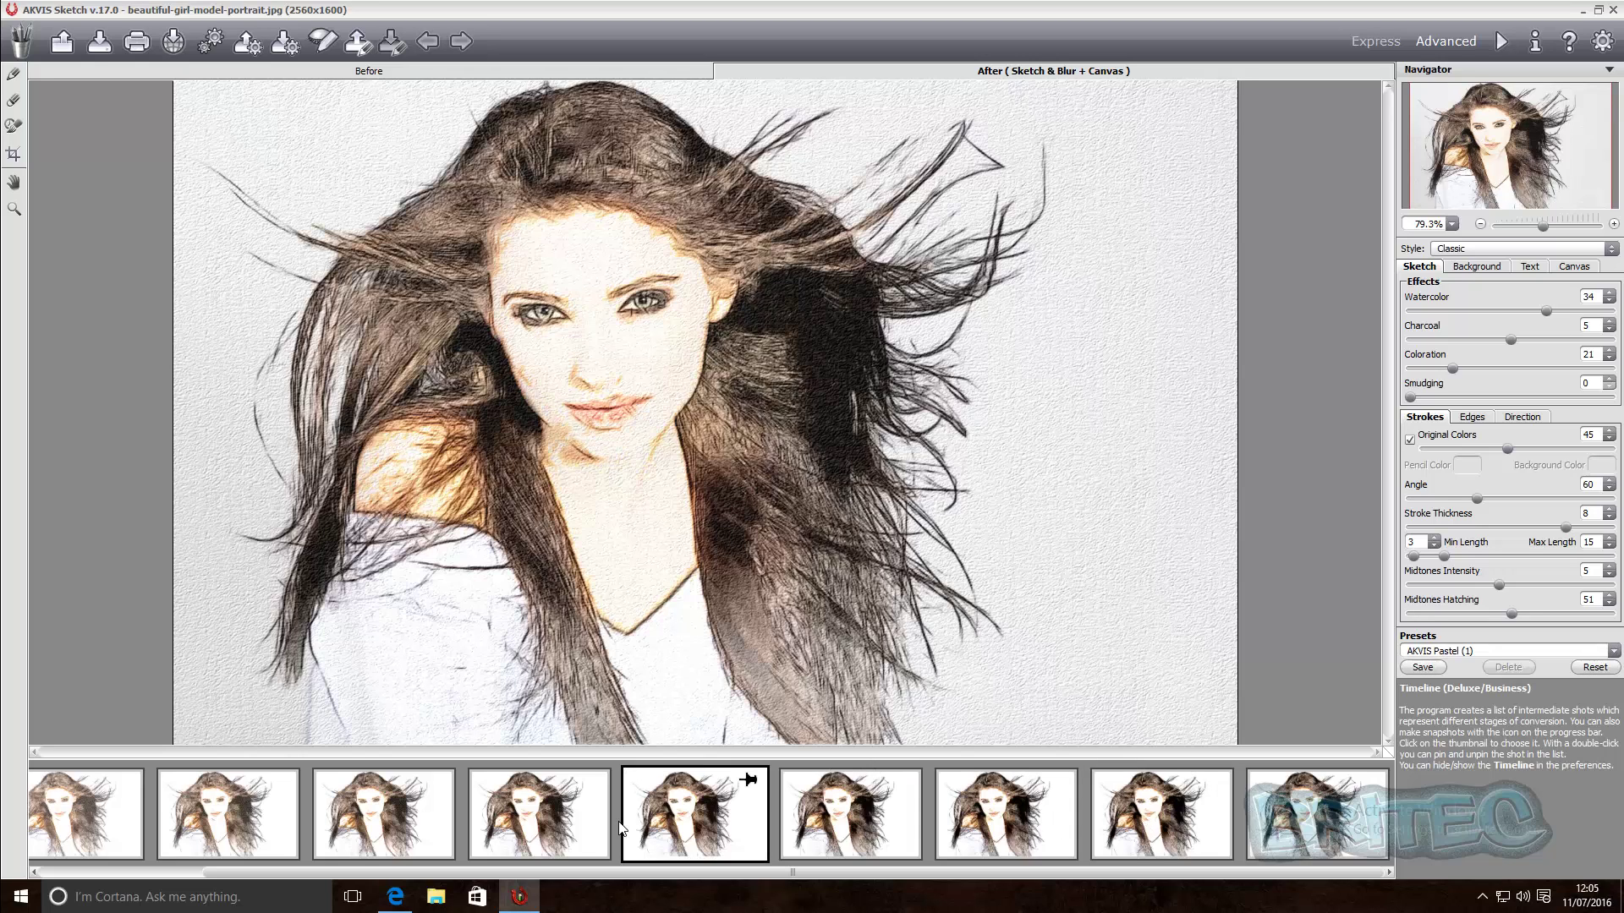
{"action": "left_click", "coordinate": [563, 825]}
{"action": "left_click", "coordinate": [247, 788]}
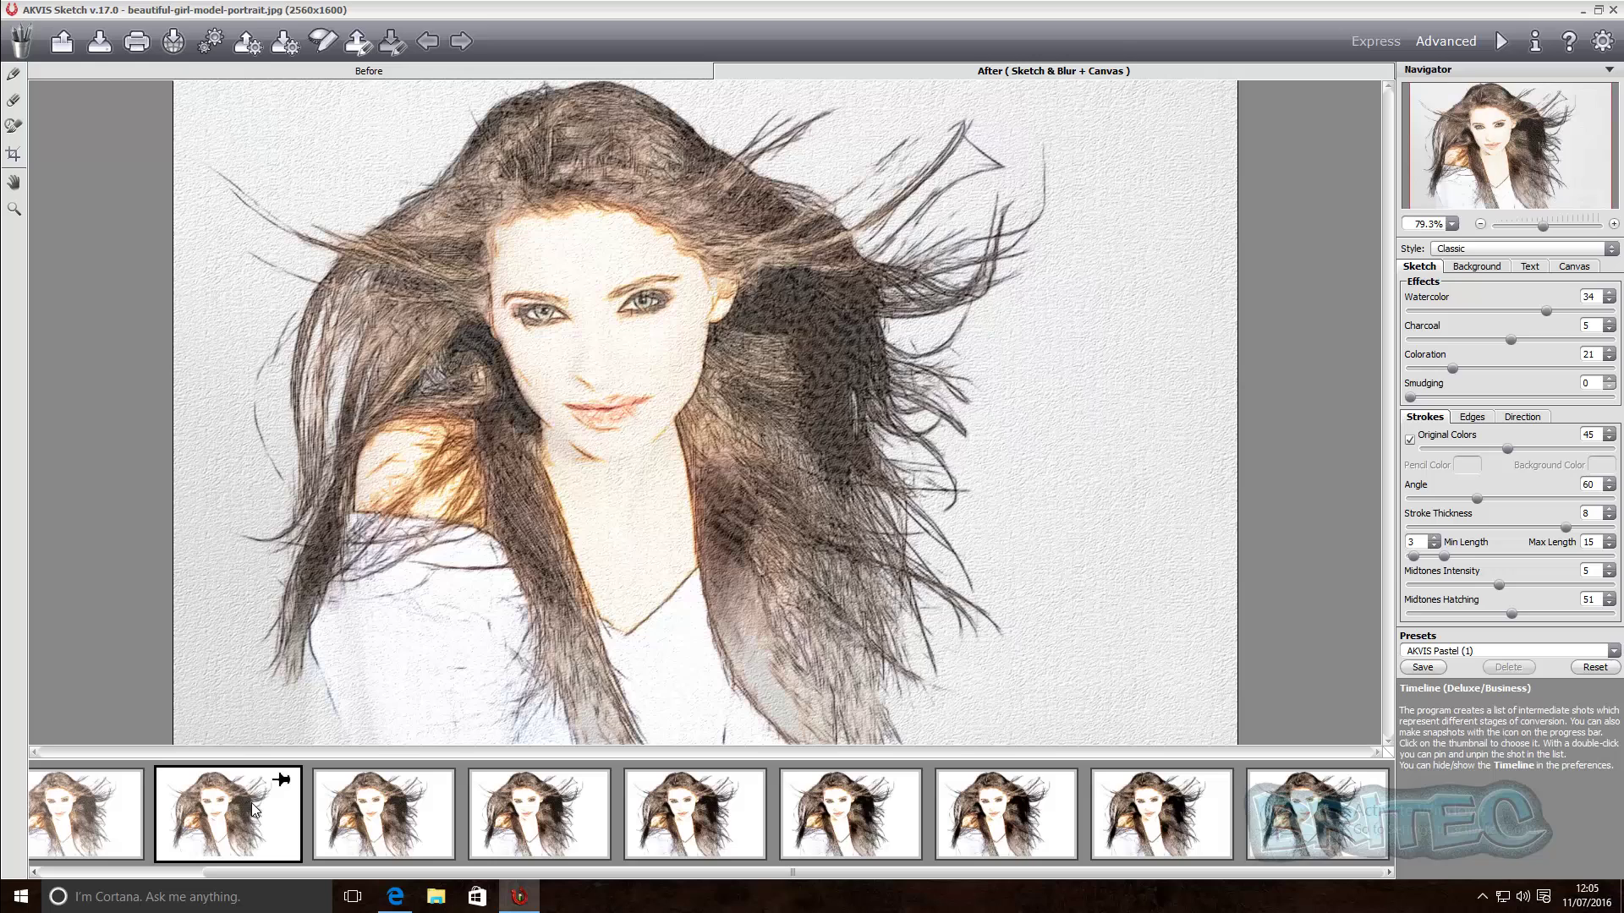
{"action": "left_click", "coordinate": [1226, 816]}
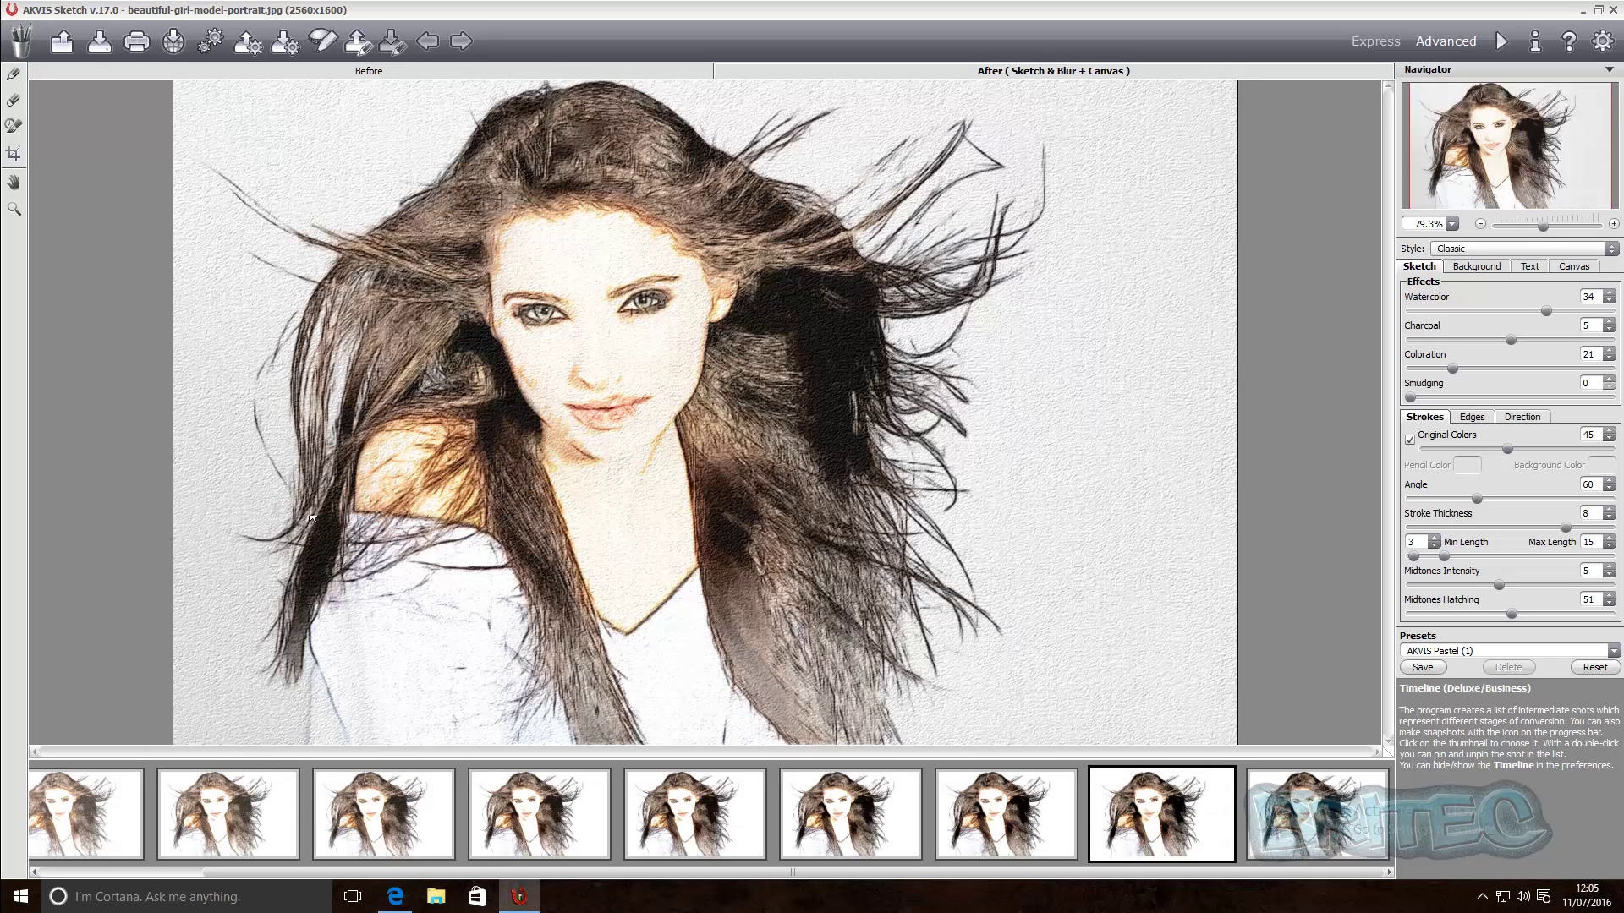
Step: Save the pastel sketch as beautiful-girl-model-portrait2.jpg in Pictures without overwriting the original, then minimize AKVIS Sketch
{"action": "left_click", "coordinate": [98, 44]}
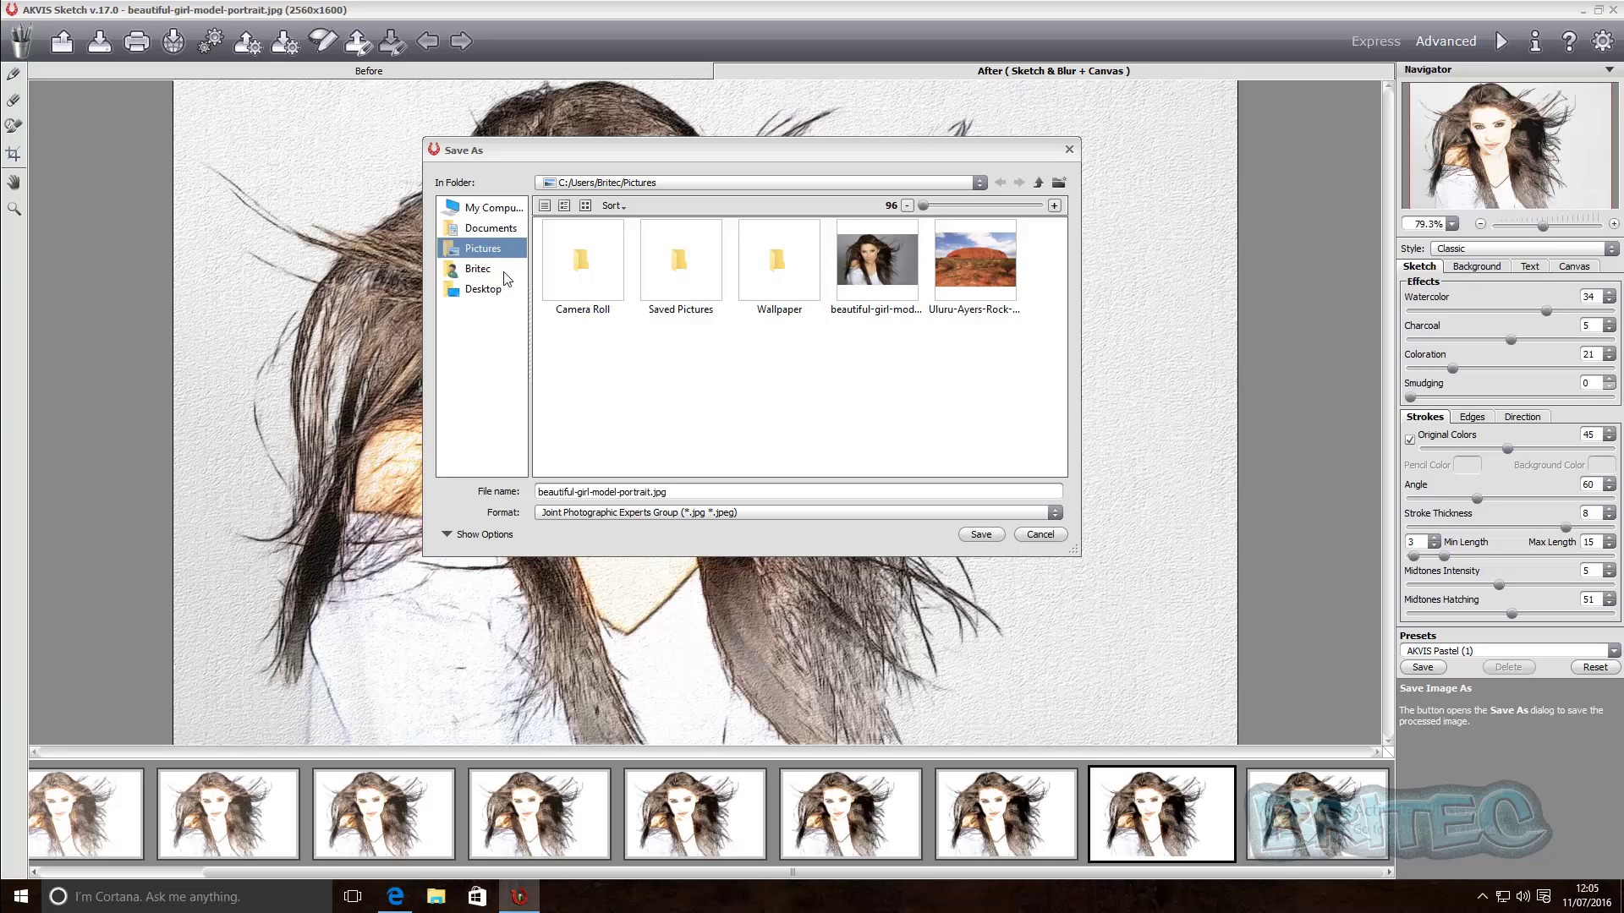
{"action": "left_click", "coordinate": [981, 534]}
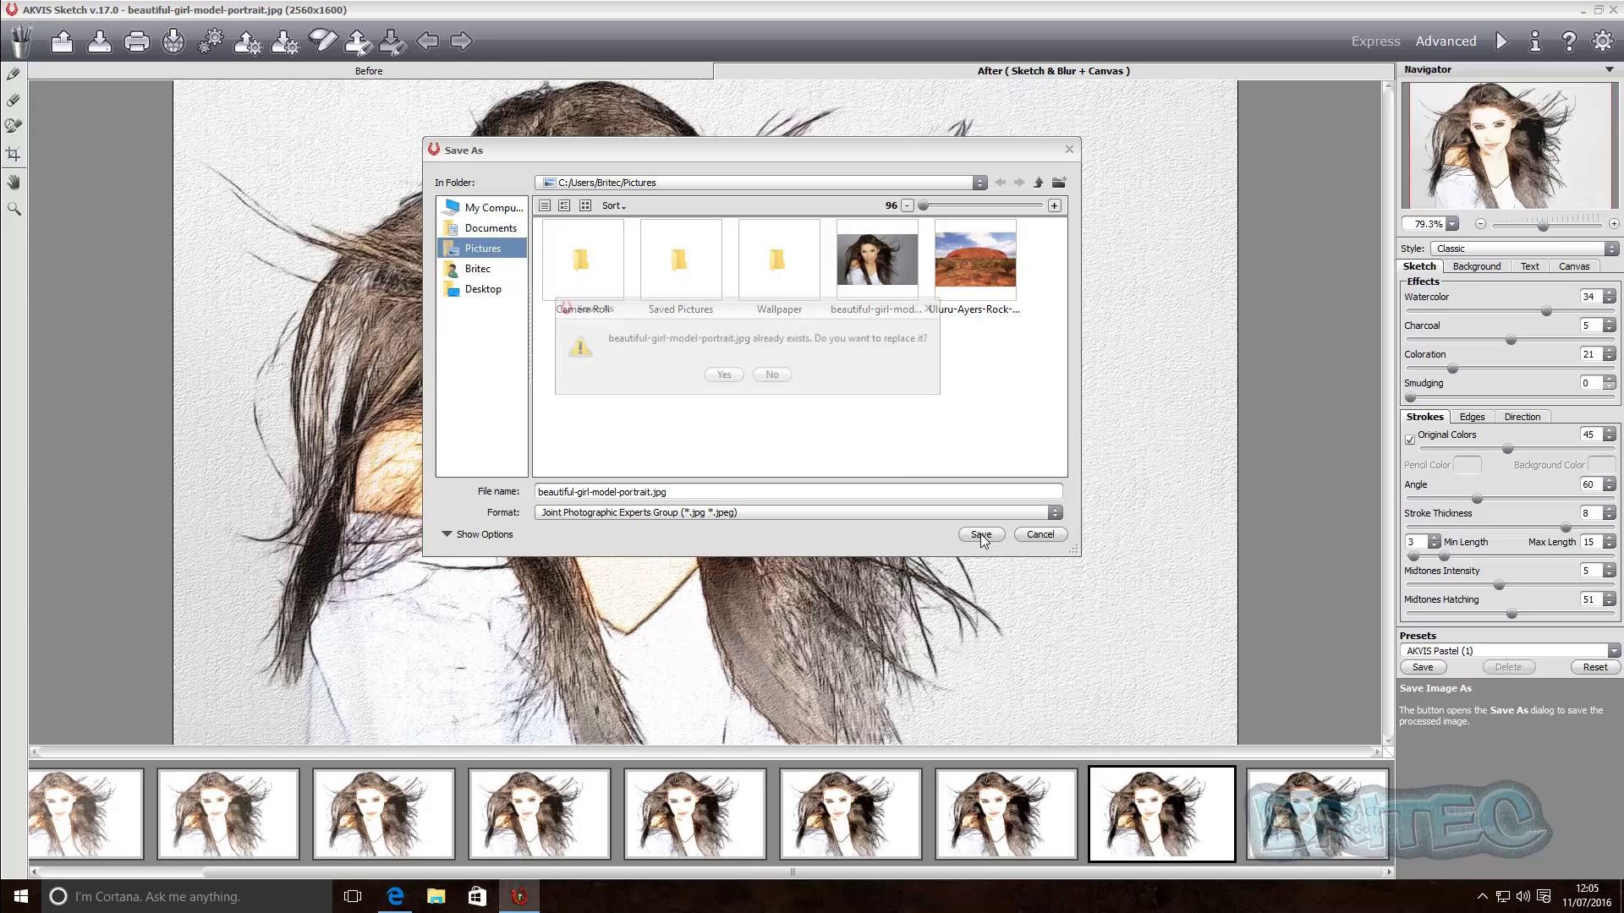
{"action": "left_click", "coordinate": [770, 378]}
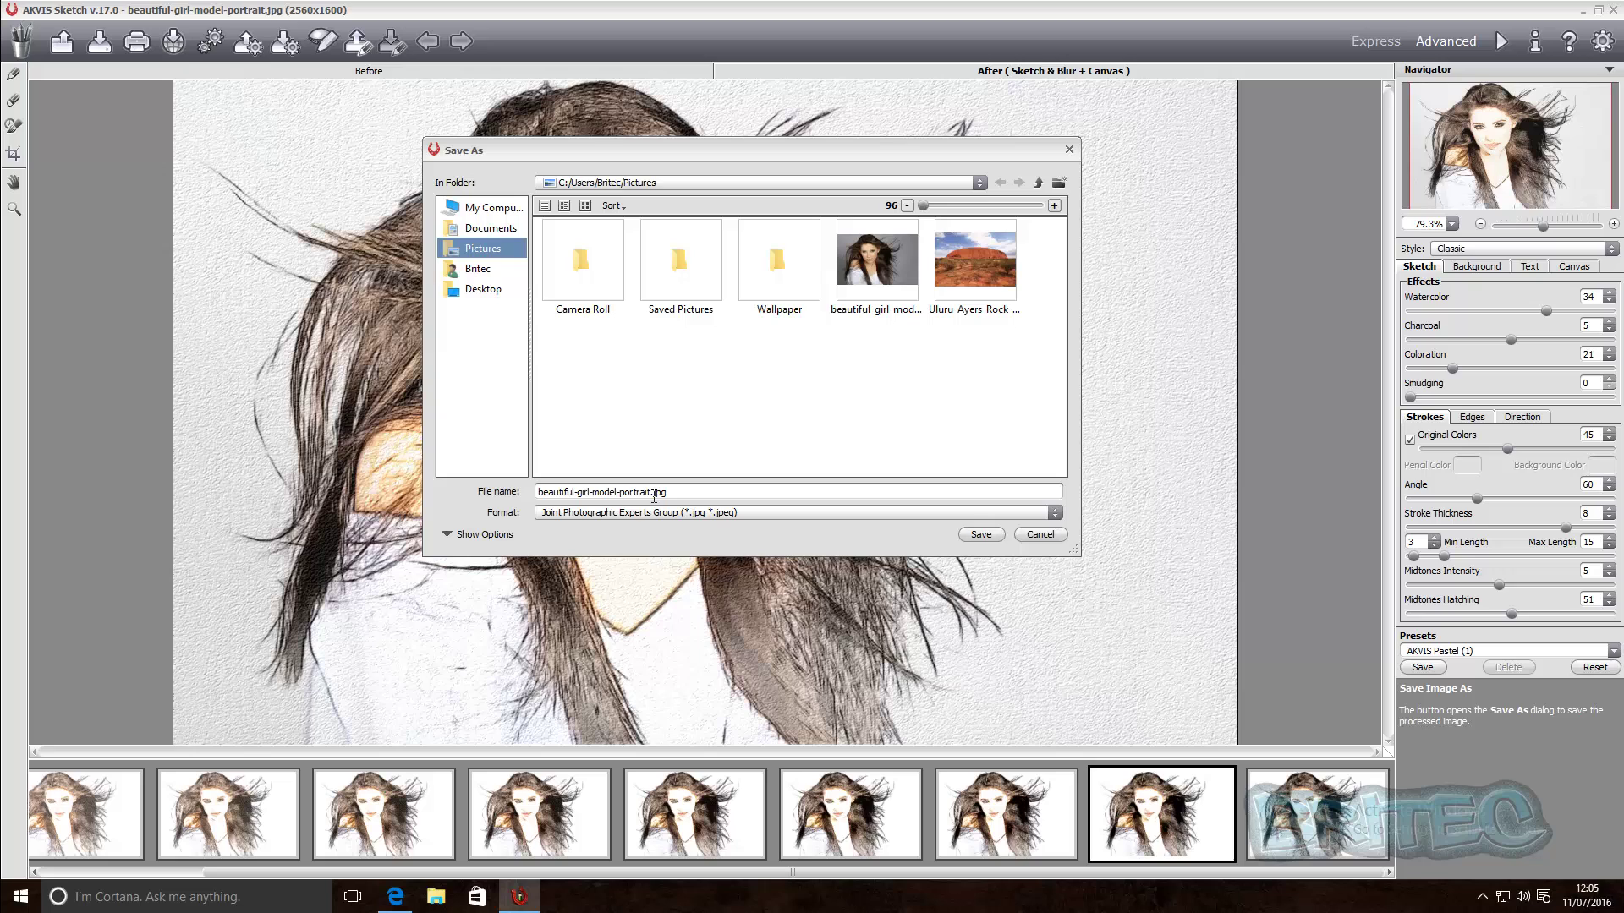
{"action": "left_click", "coordinate": [981, 534]}
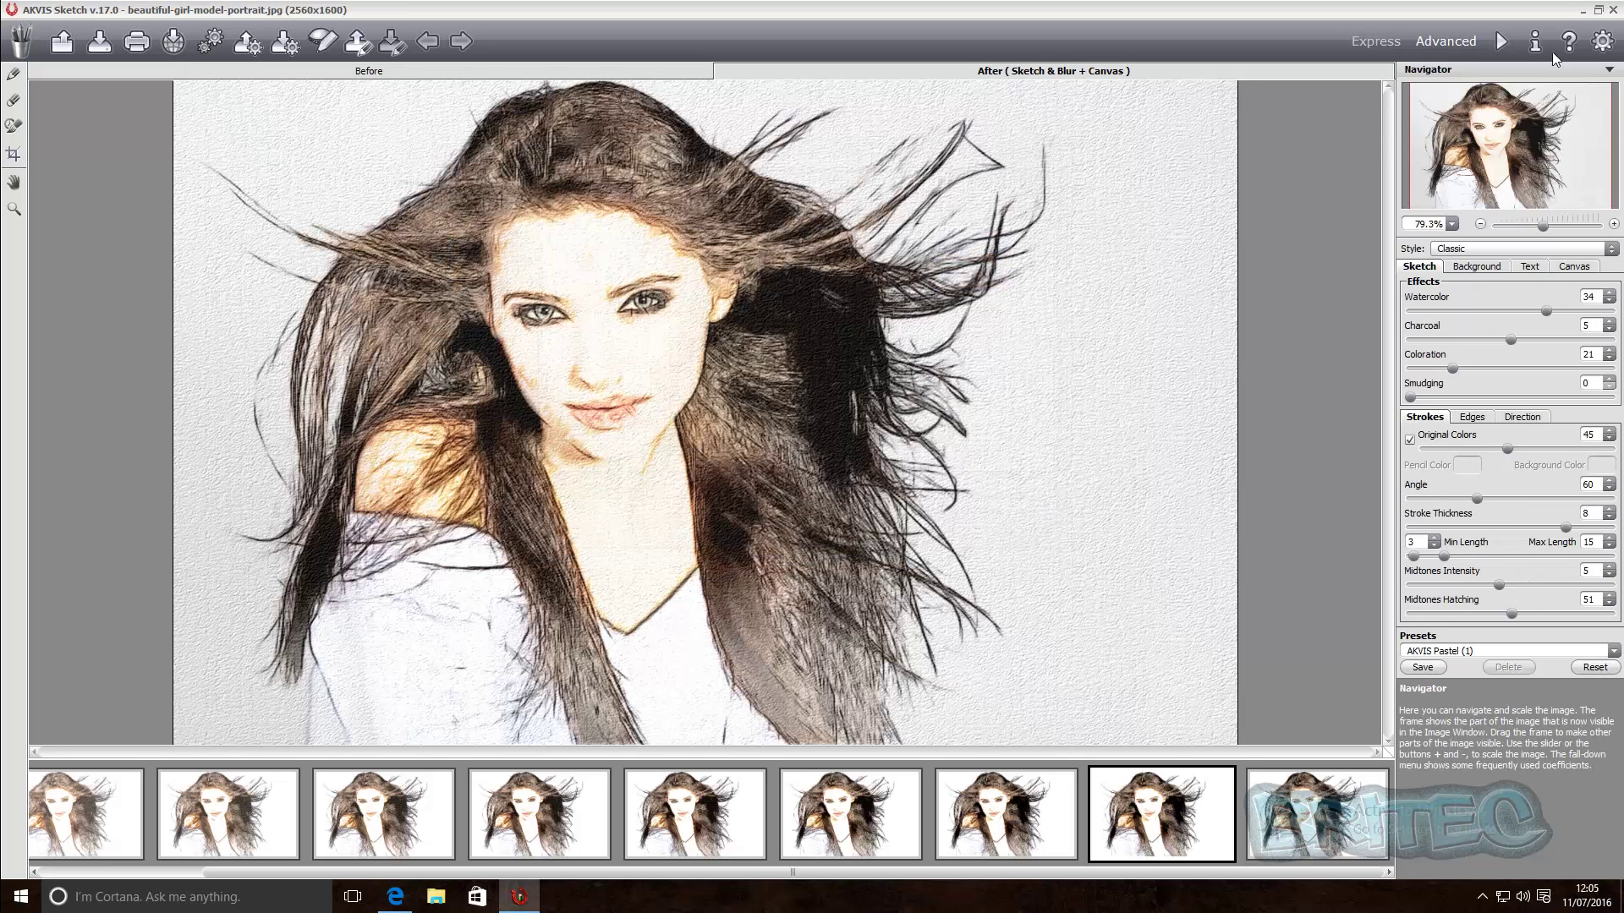
{"action": "left_click", "coordinate": [1582, 12]}
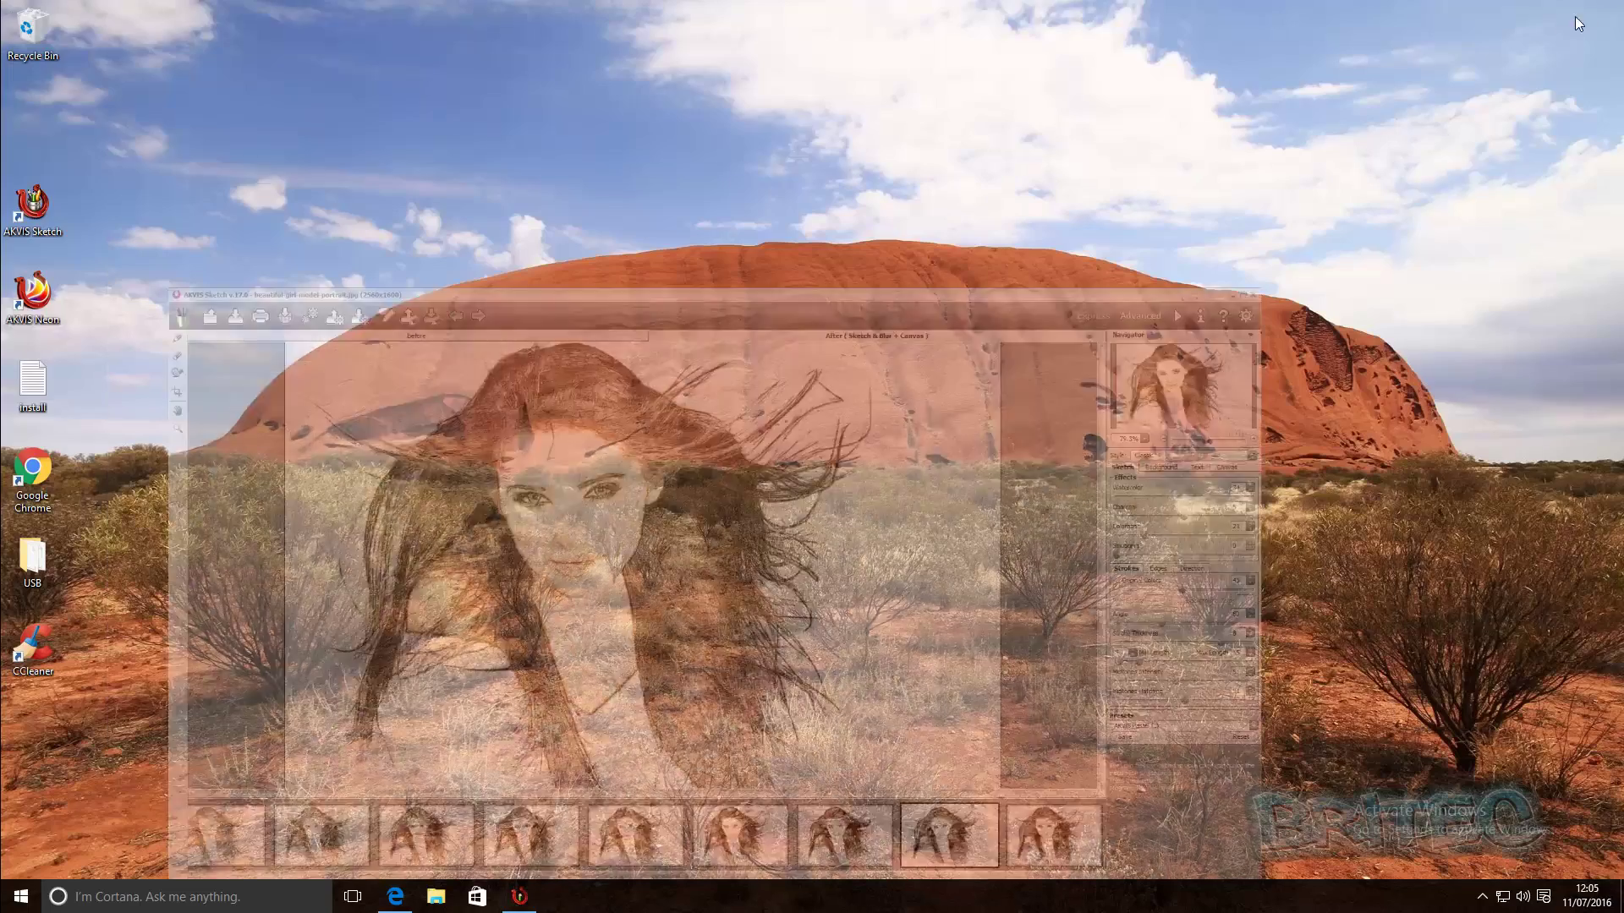
Step: Open beautiful-girl-model-portrait2.jpg from the Pictures folder in Photos
{"action": "left_click", "coordinate": [436, 898]}
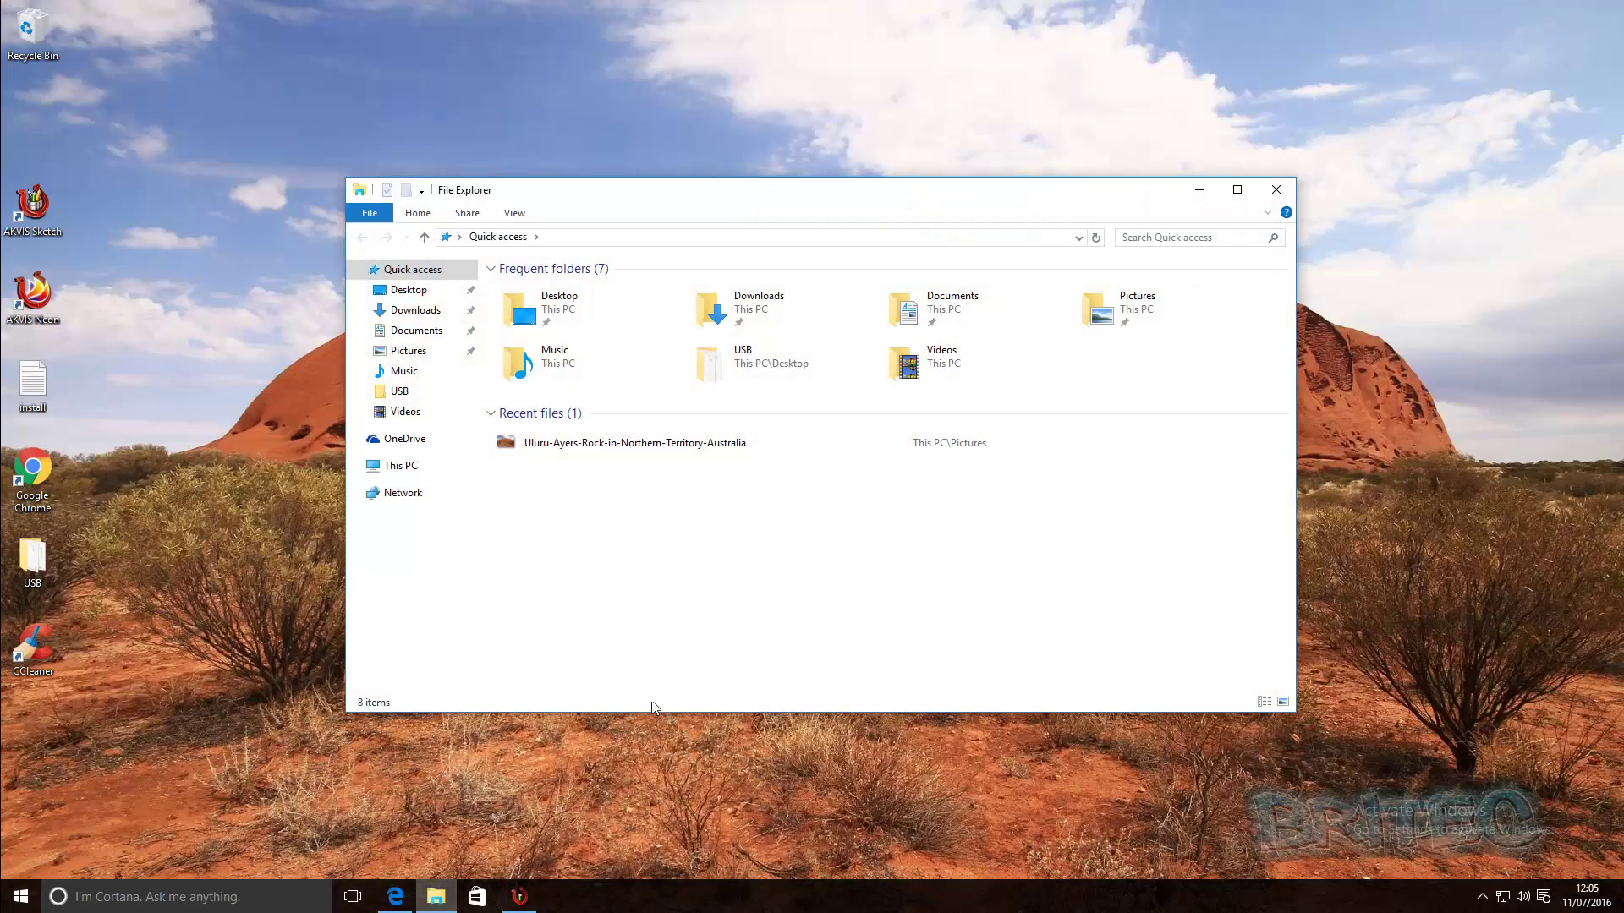
{"action": "left_click", "coordinate": [413, 351]}
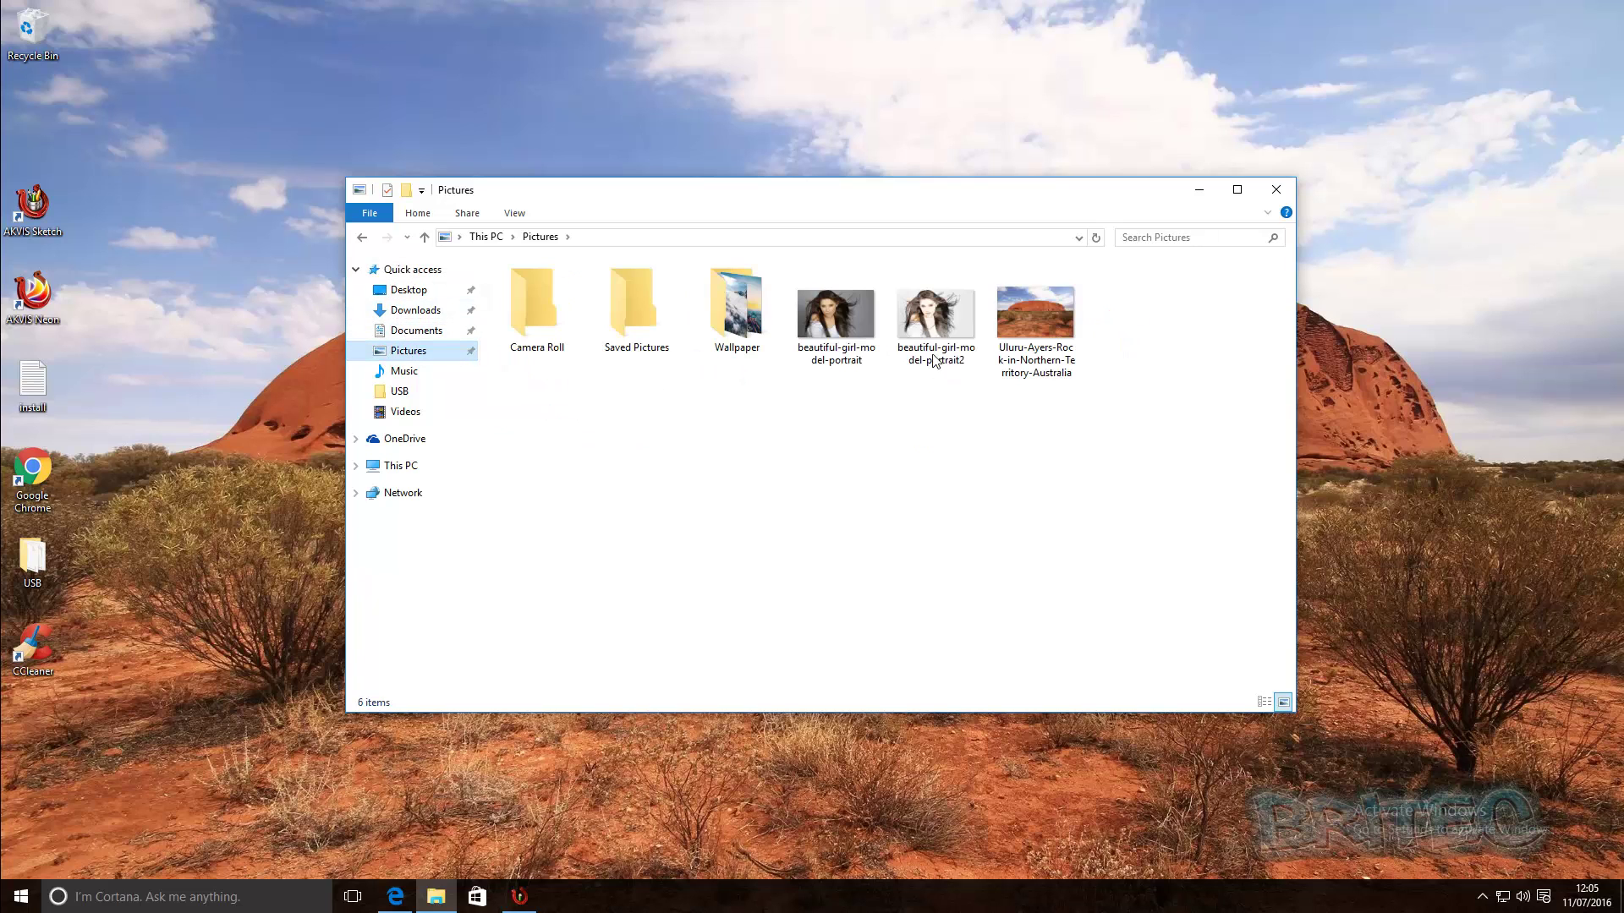
{"action": "double_click", "coordinate": [931, 325]}
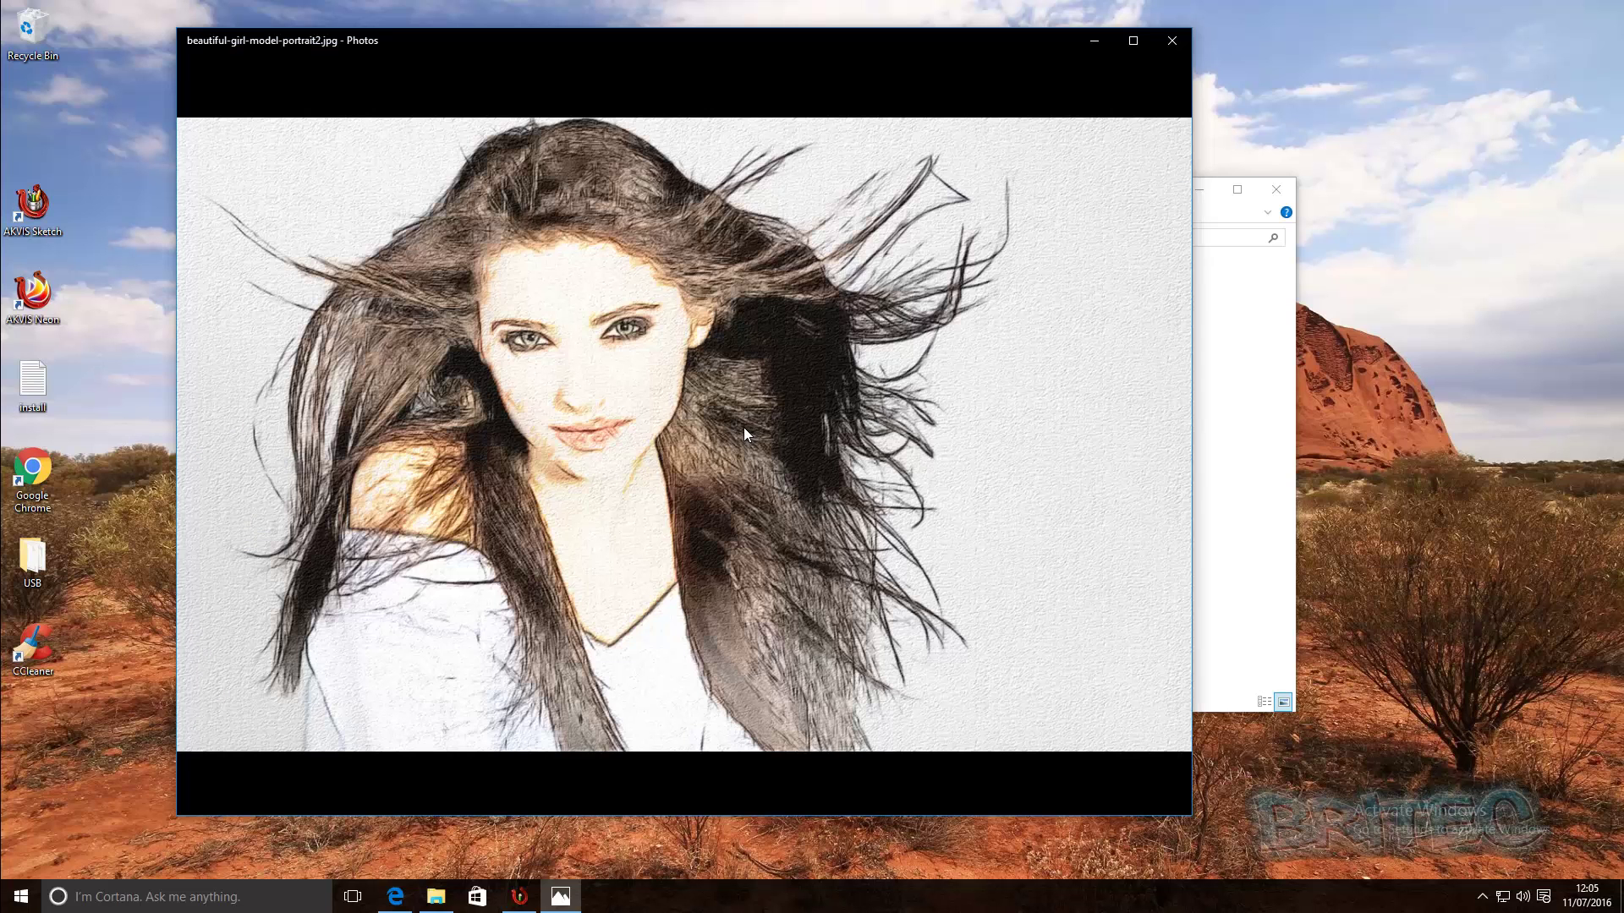
Step: Reposition the Photos window showing portrait2, then close it
{"action": "left_click_drag", "start_coordinate": [627, 47], "coordinate": [687, 63]}
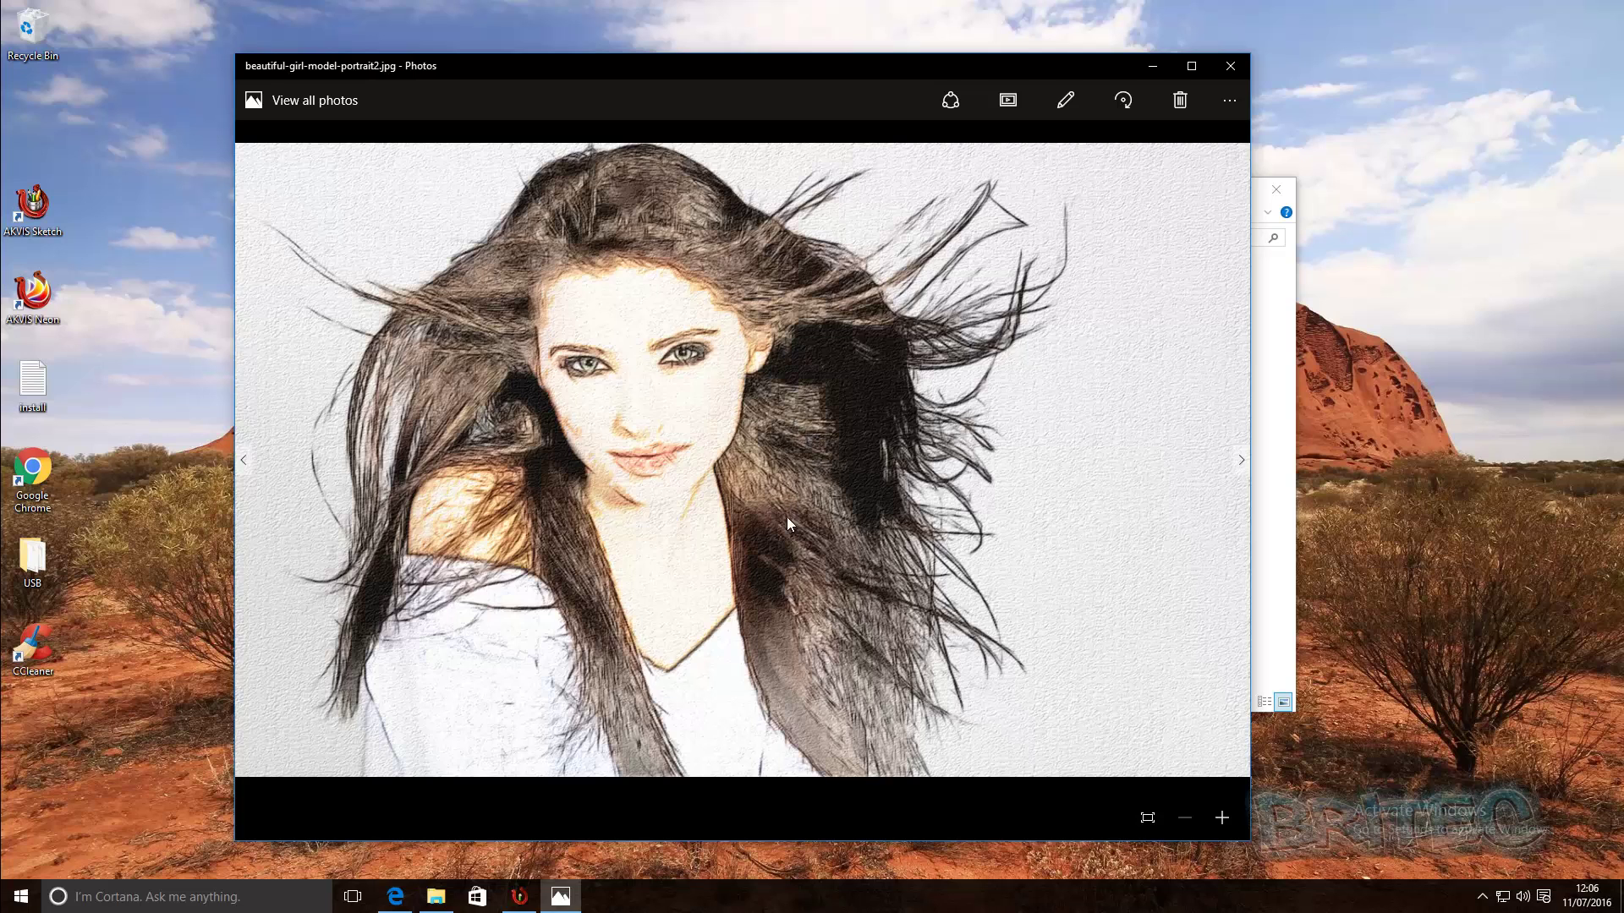
{"action": "left_click", "coordinate": [1229, 67]}
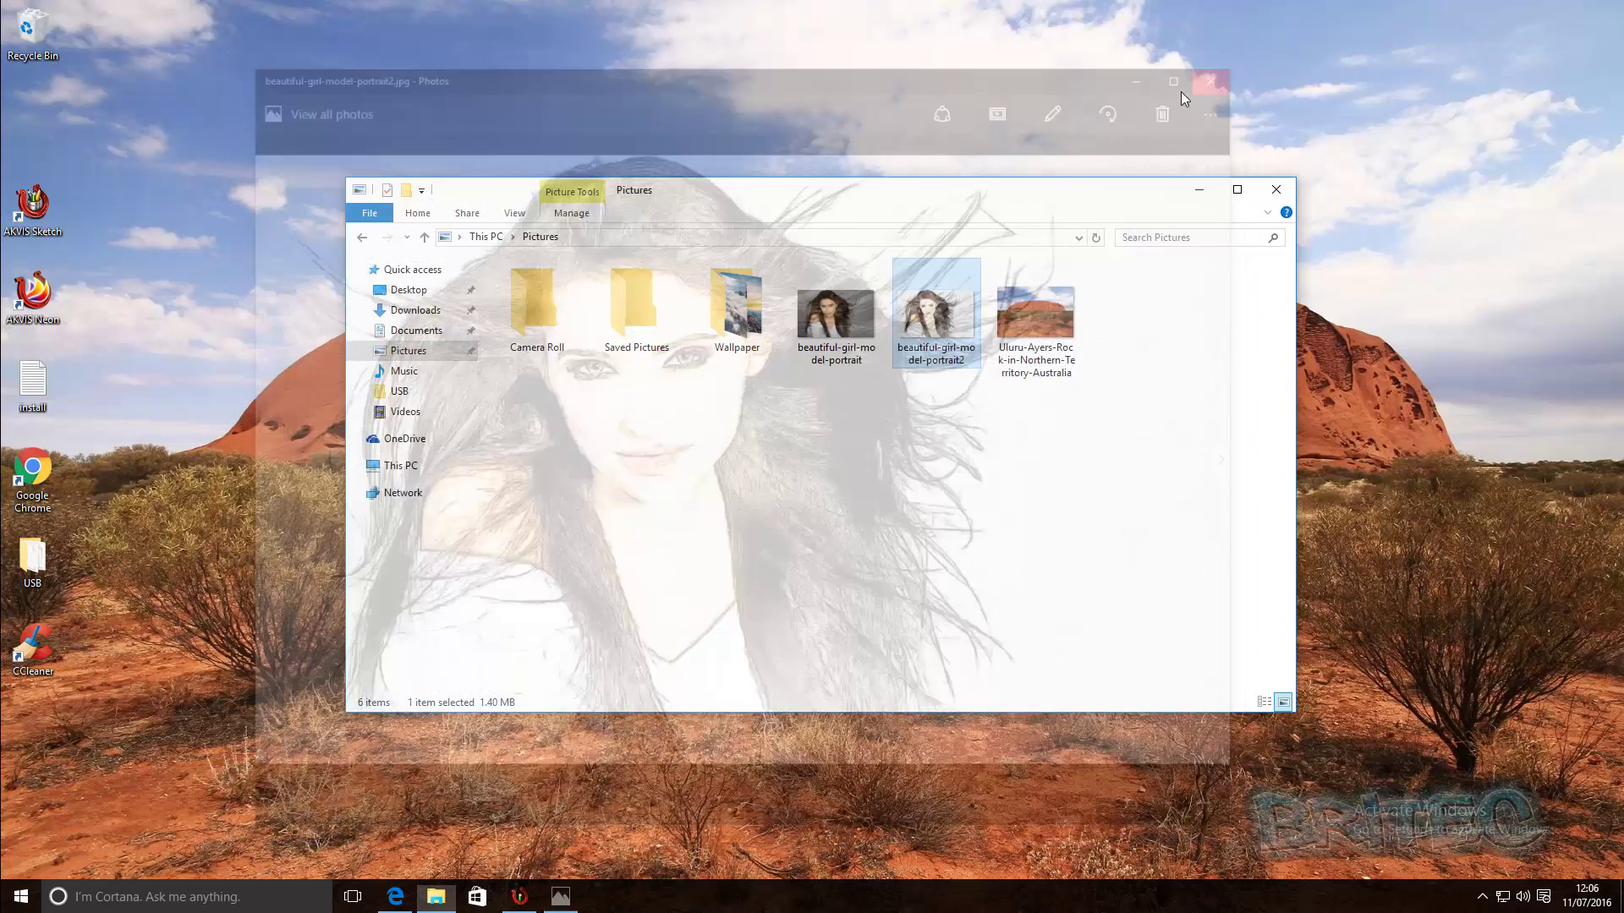
Step: Back in AKVIS Sketch, apply the AKVIS Default preset with Coloration 4
{"action": "left_click", "coordinate": [520, 896]}
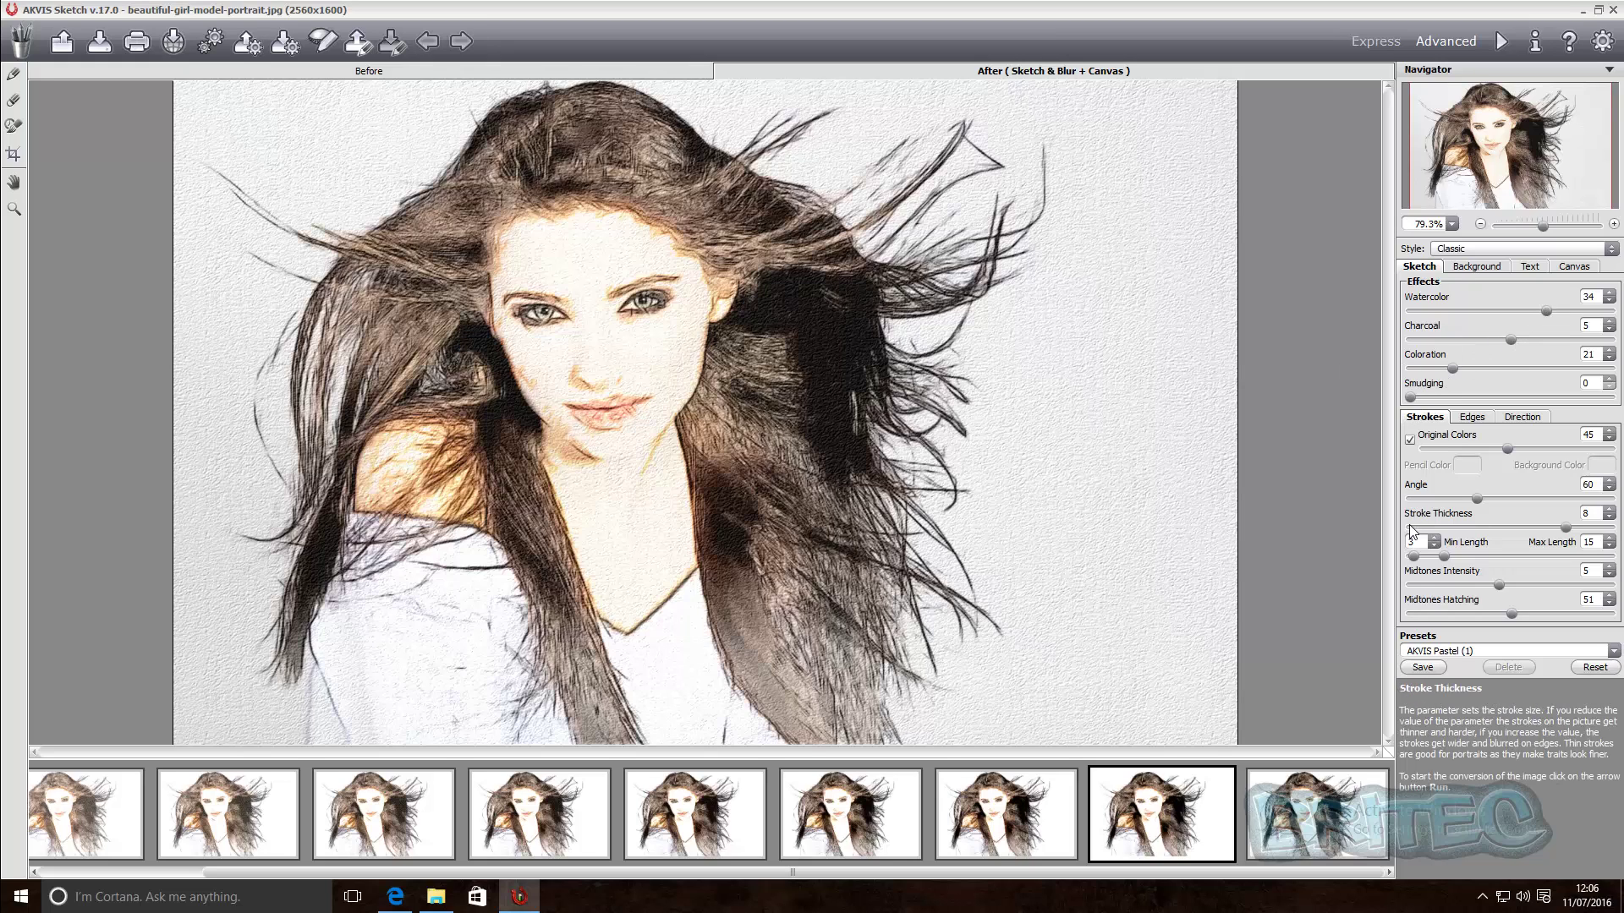
{"action": "left_click", "coordinate": [1611, 652]}
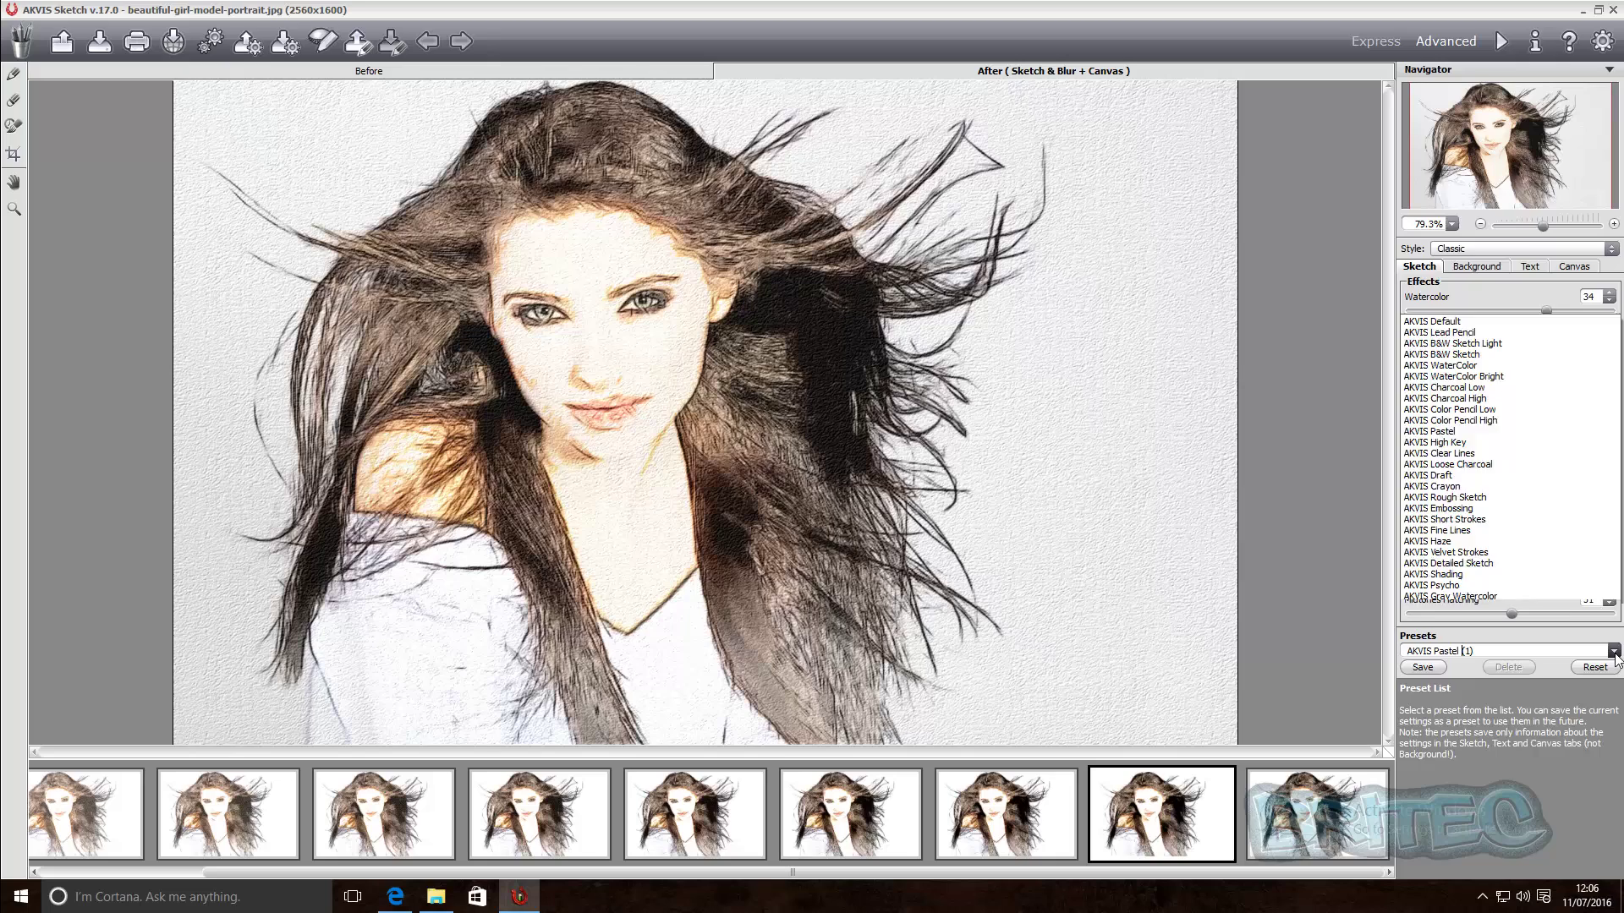
{"action": "left_click", "coordinate": [1506, 264]}
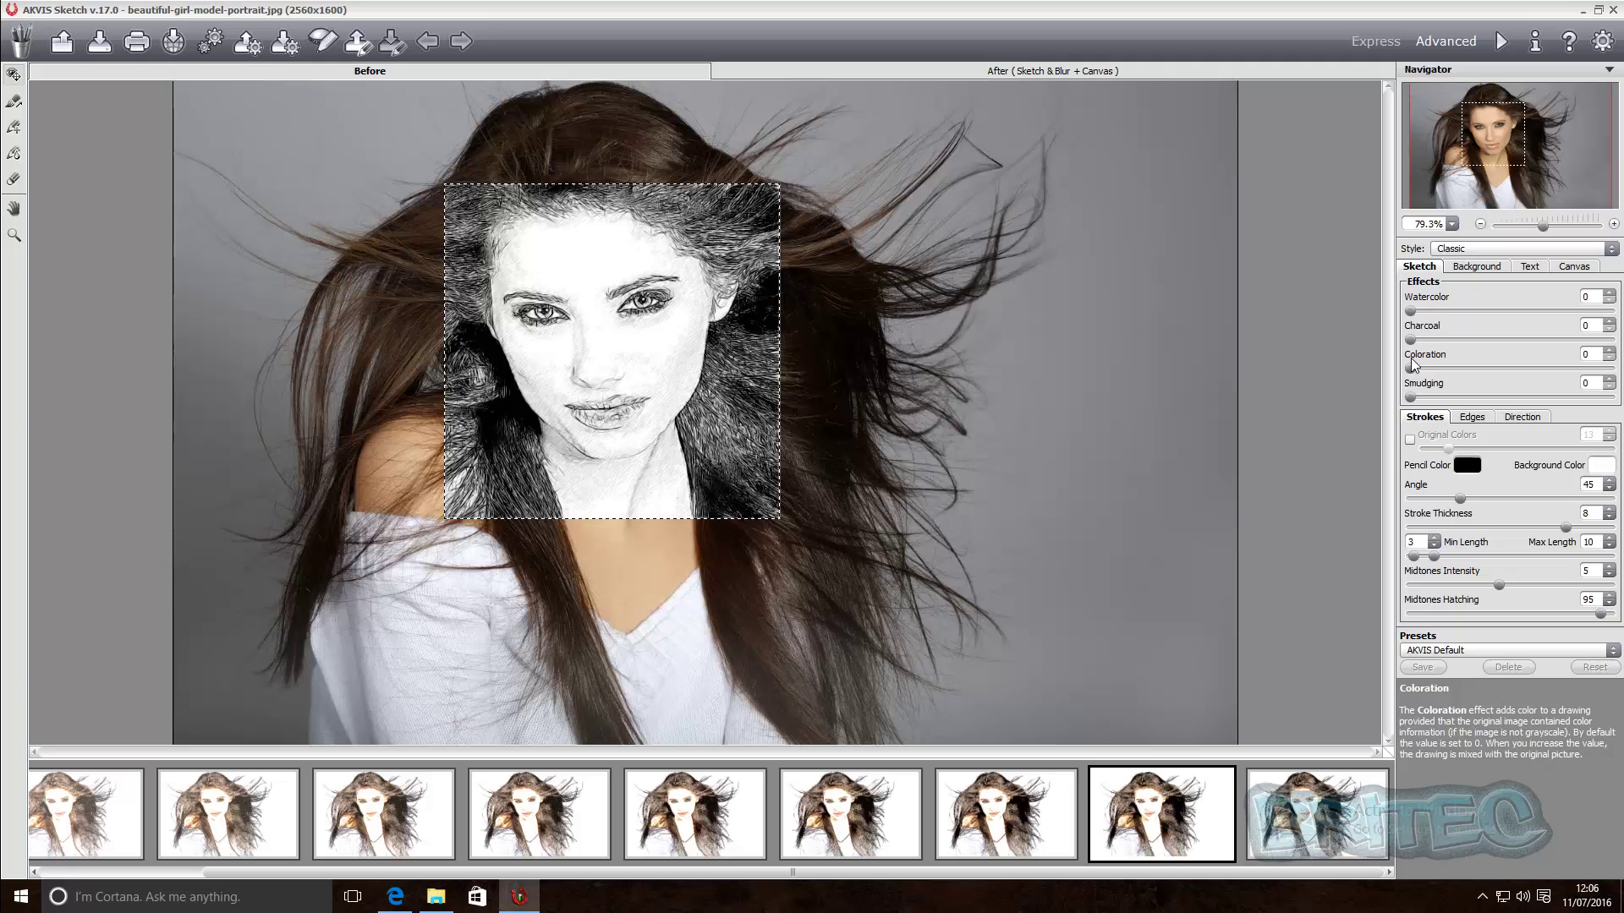
{"action": "left_click_drag", "start_coordinate": [1410, 369], "coordinate": [1420, 372]}
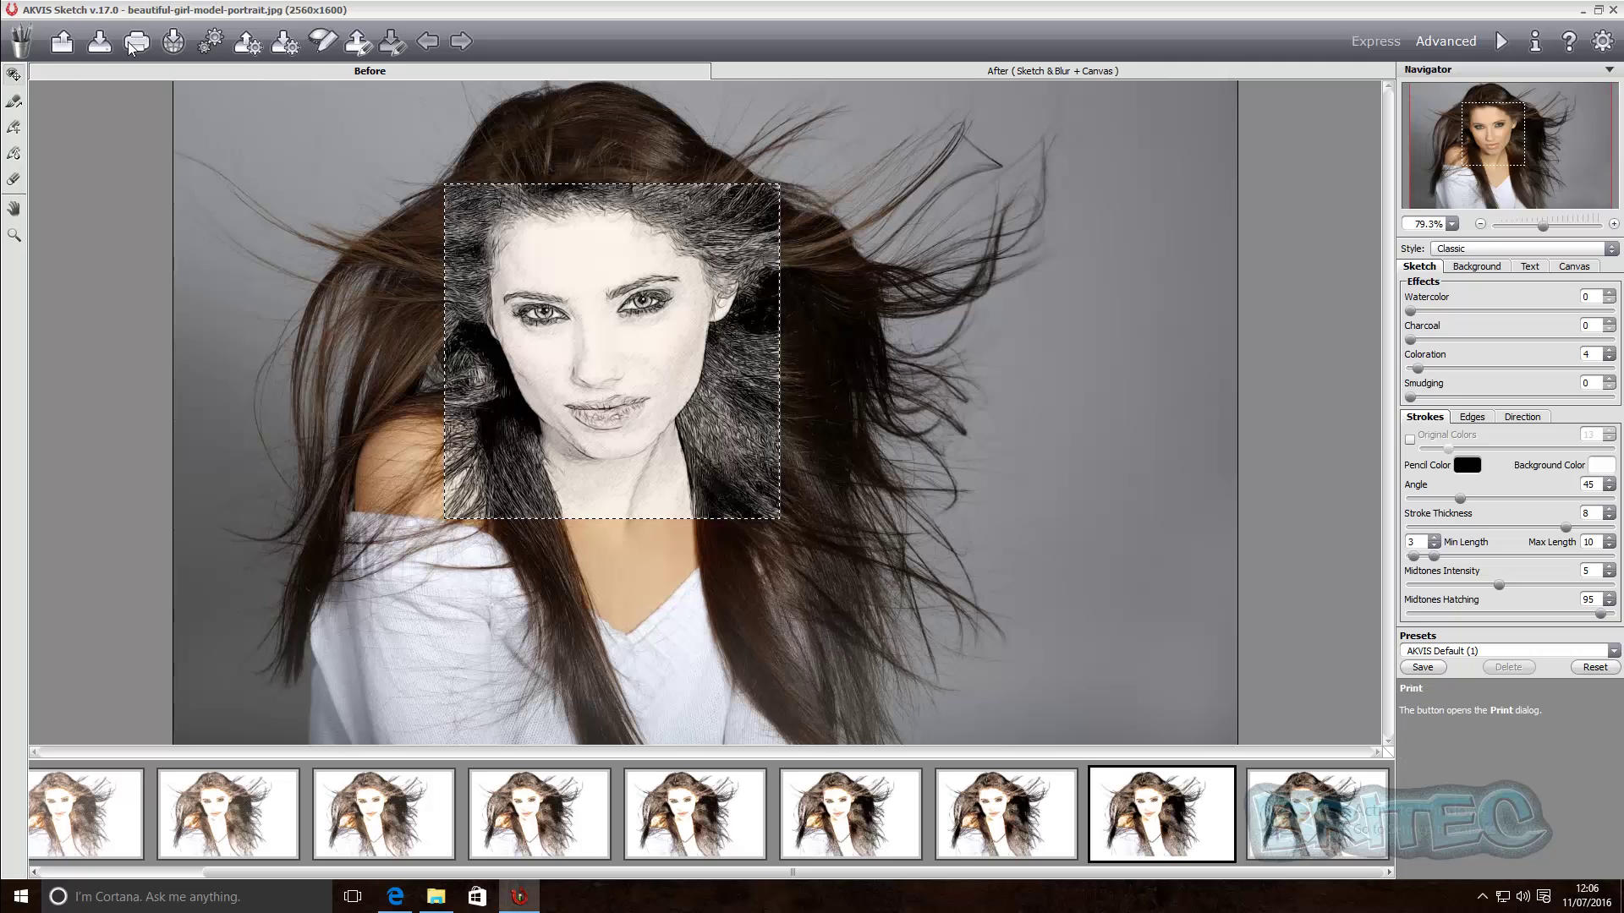
Step: Render the grey sketch and save it to Pictures as beautiful-girl-model-portrait3.jpg
{"action": "left_click", "coordinate": [1501, 41]}
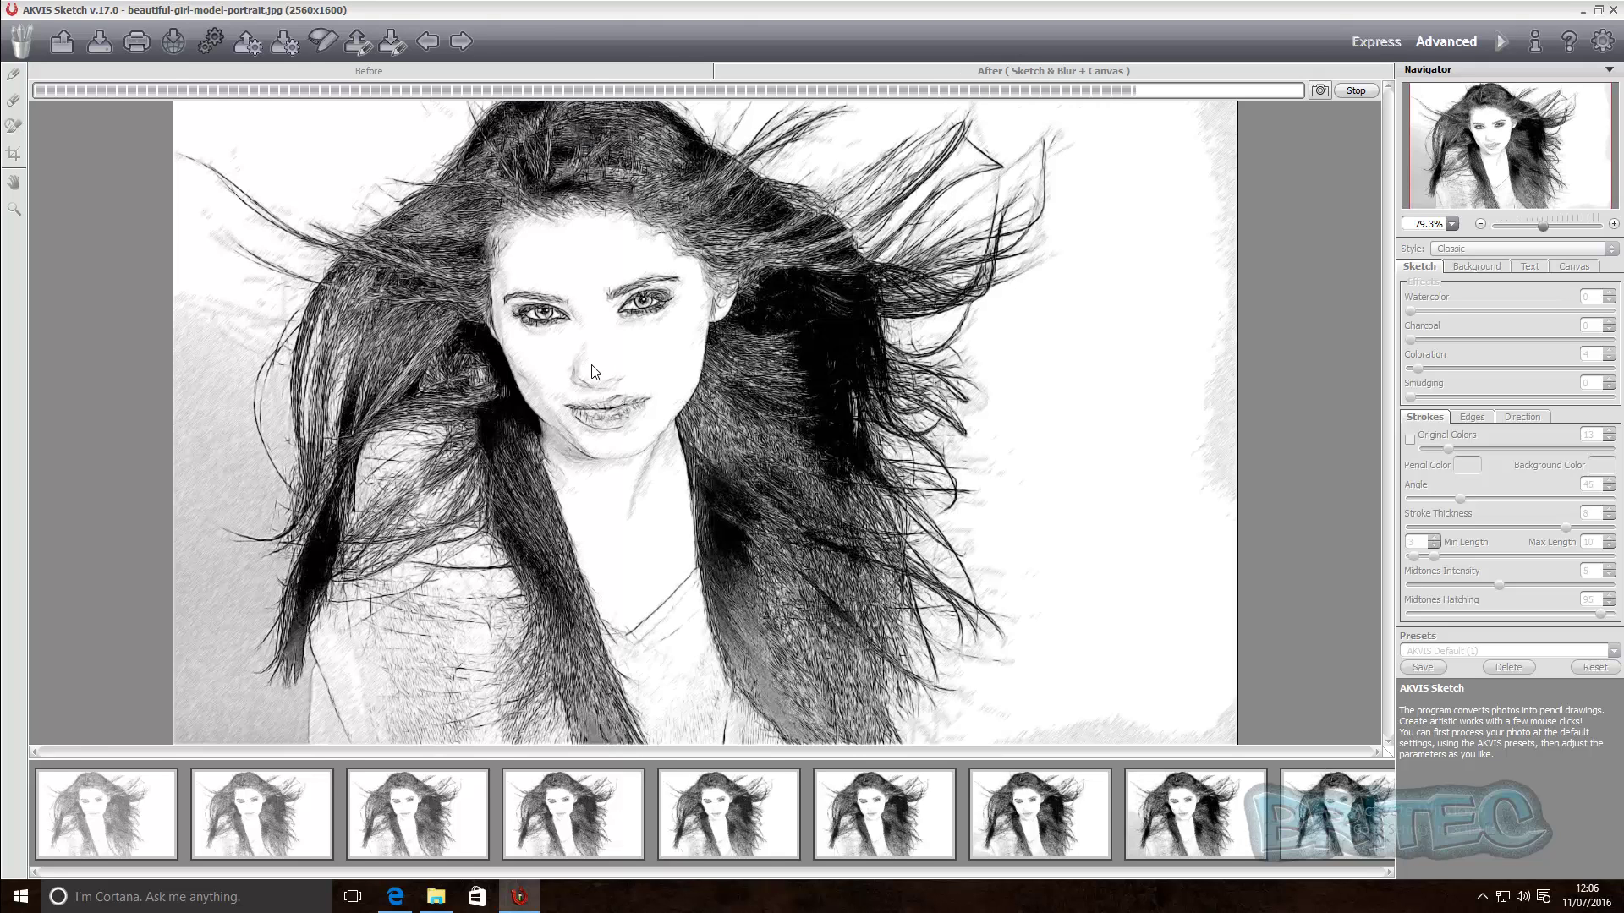
{"action": "key", "text": "ctrl+s"}
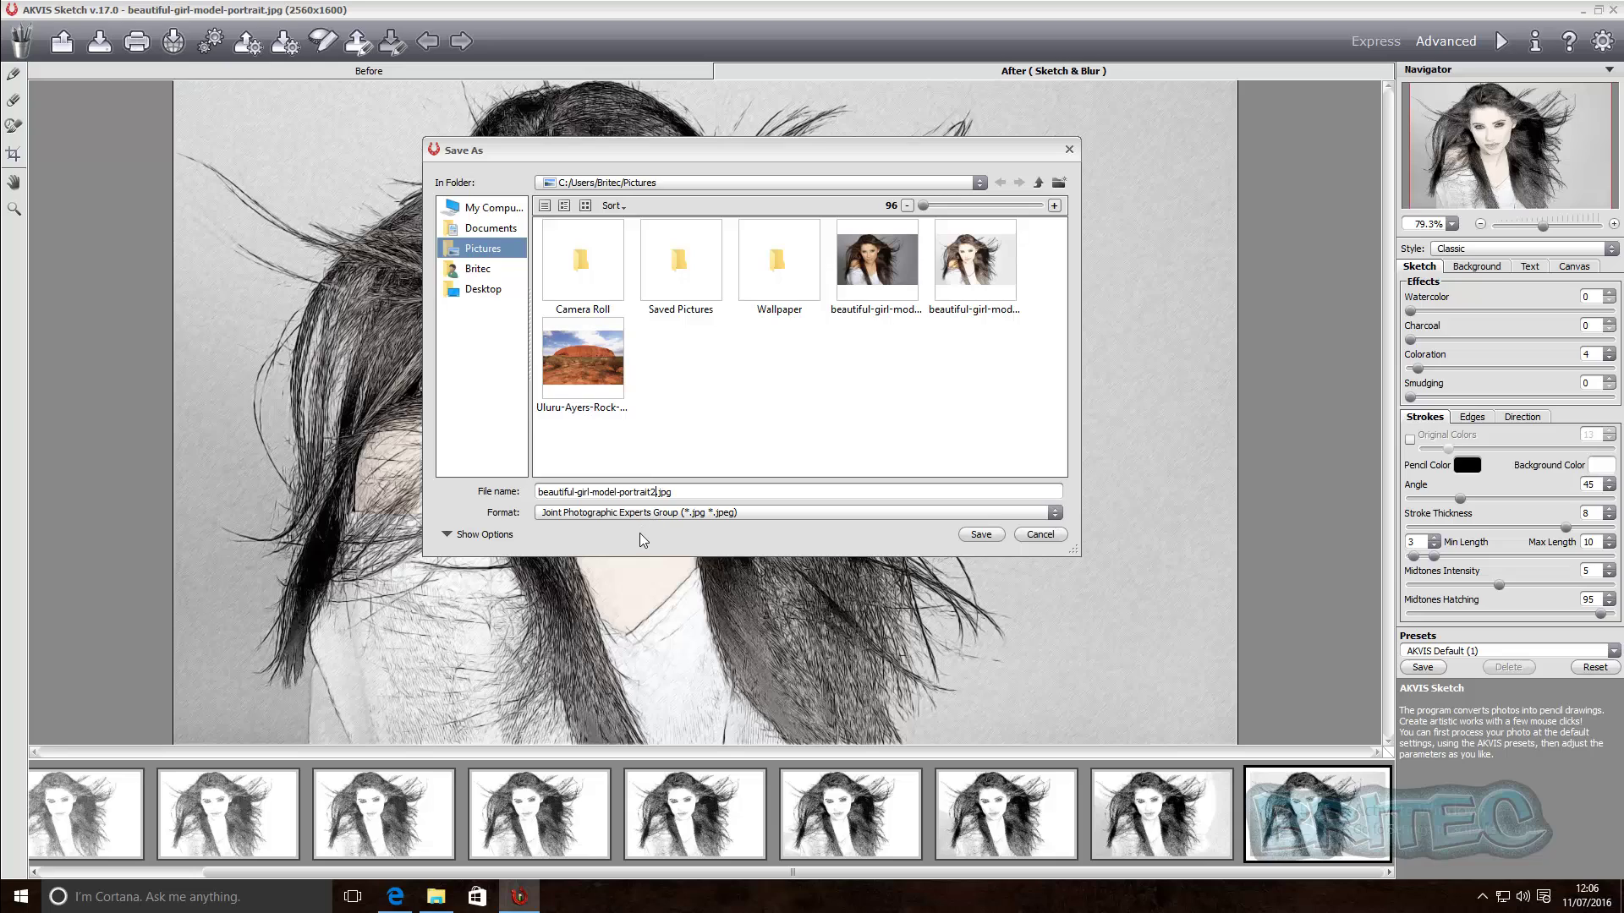
{"action": "key", "text": "BackSpace"}
{"action": "type", "text": "3"}
{"action": "left_click", "coordinate": [974, 535]}
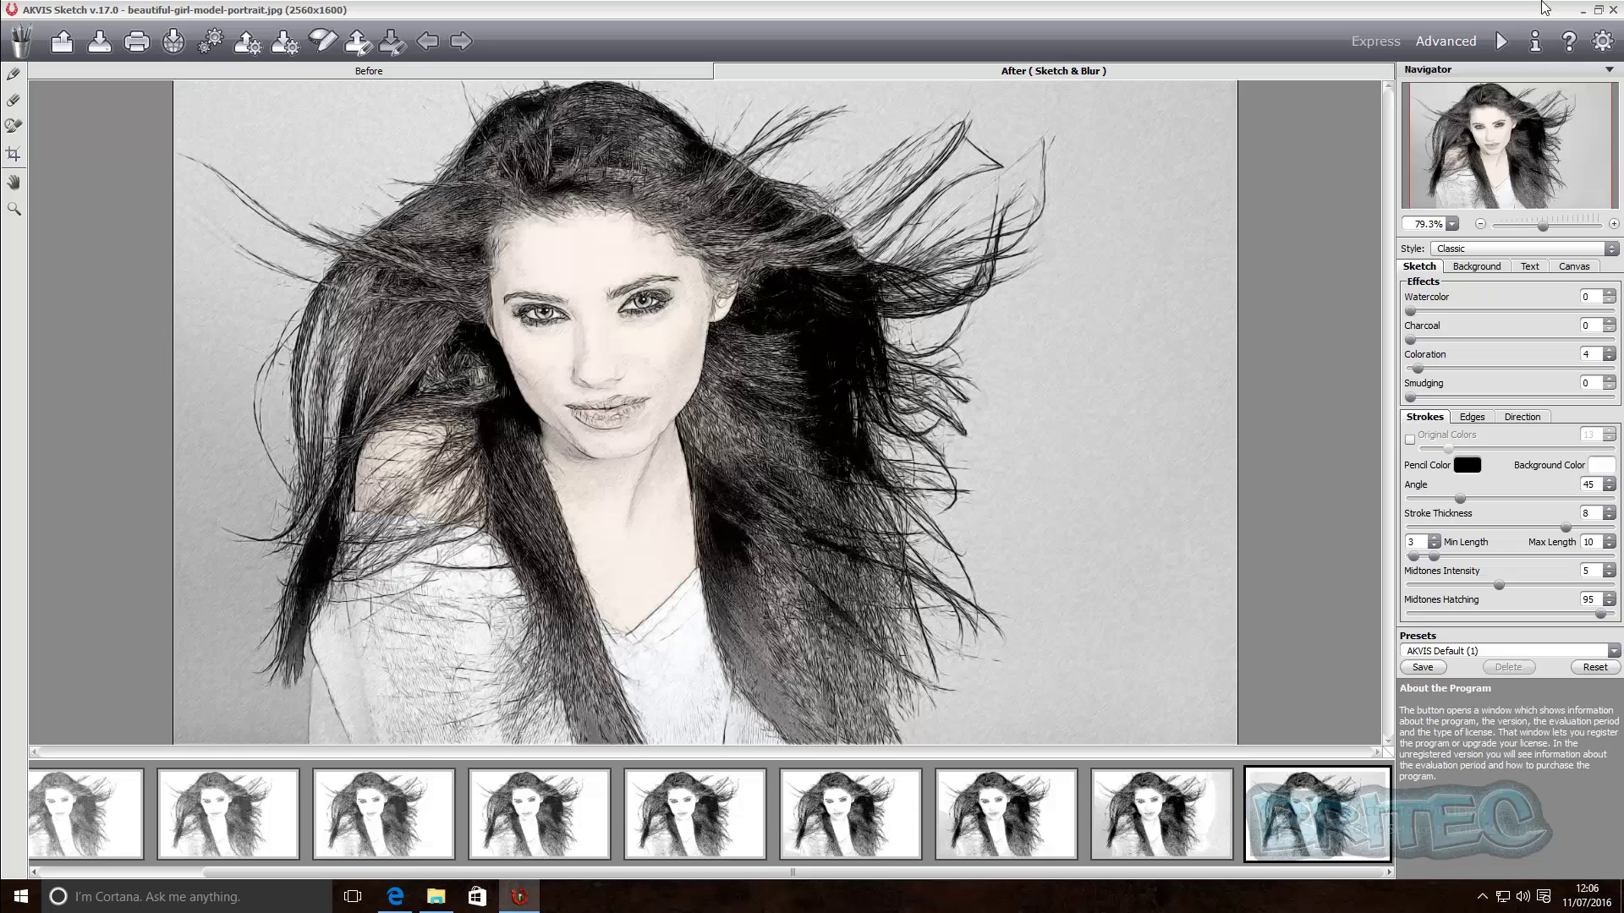
Step: Minimize AKVIS Sketch and open beautiful-girl-model-portrait3.jpg from Pictures in Photos
{"action": "left_click", "coordinate": [1584, 15]}
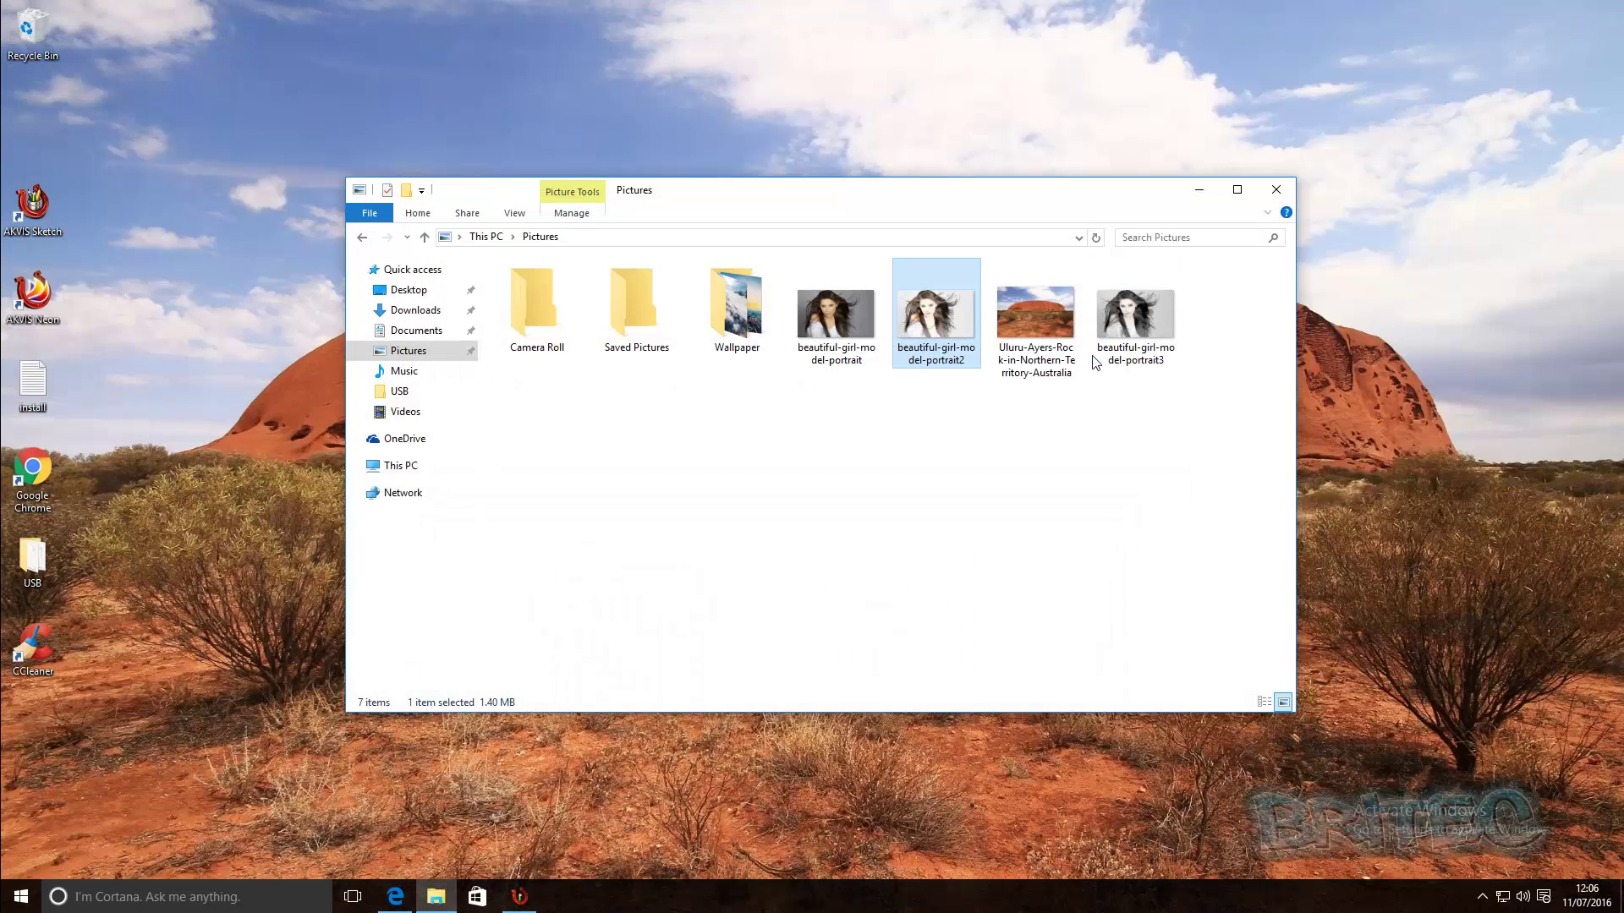
{"action": "left_click", "coordinate": [1145, 309]}
{"action": "double_click", "coordinate": [1144, 308]}
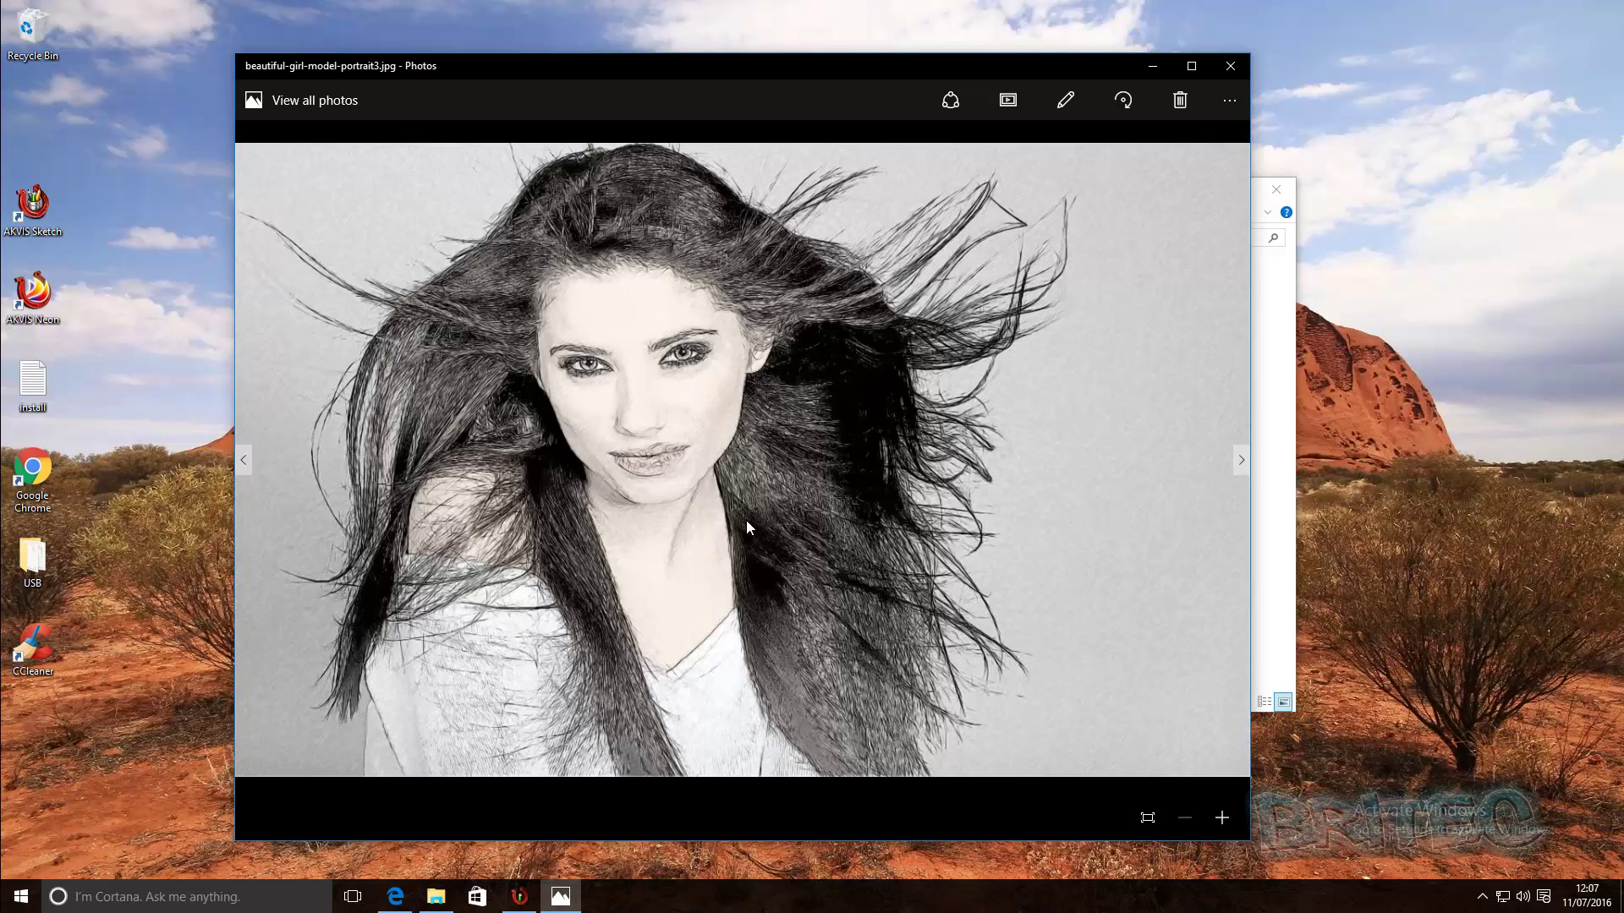
Step: Close Photos and the Pictures folder window
{"action": "left_click", "coordinate": [1230, 68]}
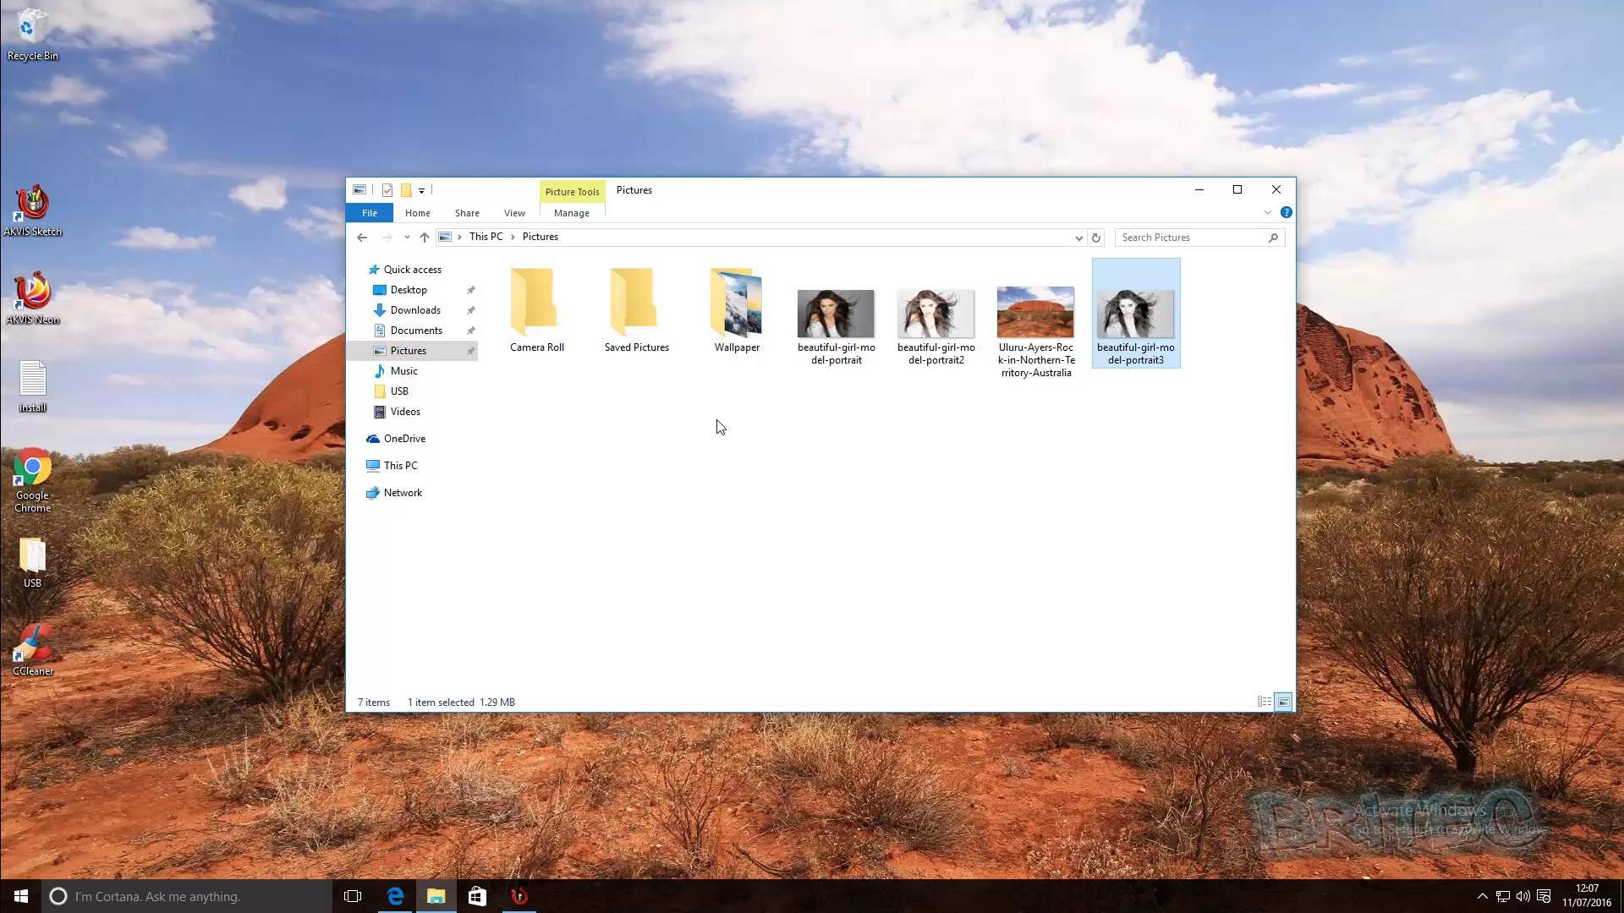
{"action": "left_click", "coordinate": [1278, 191]}
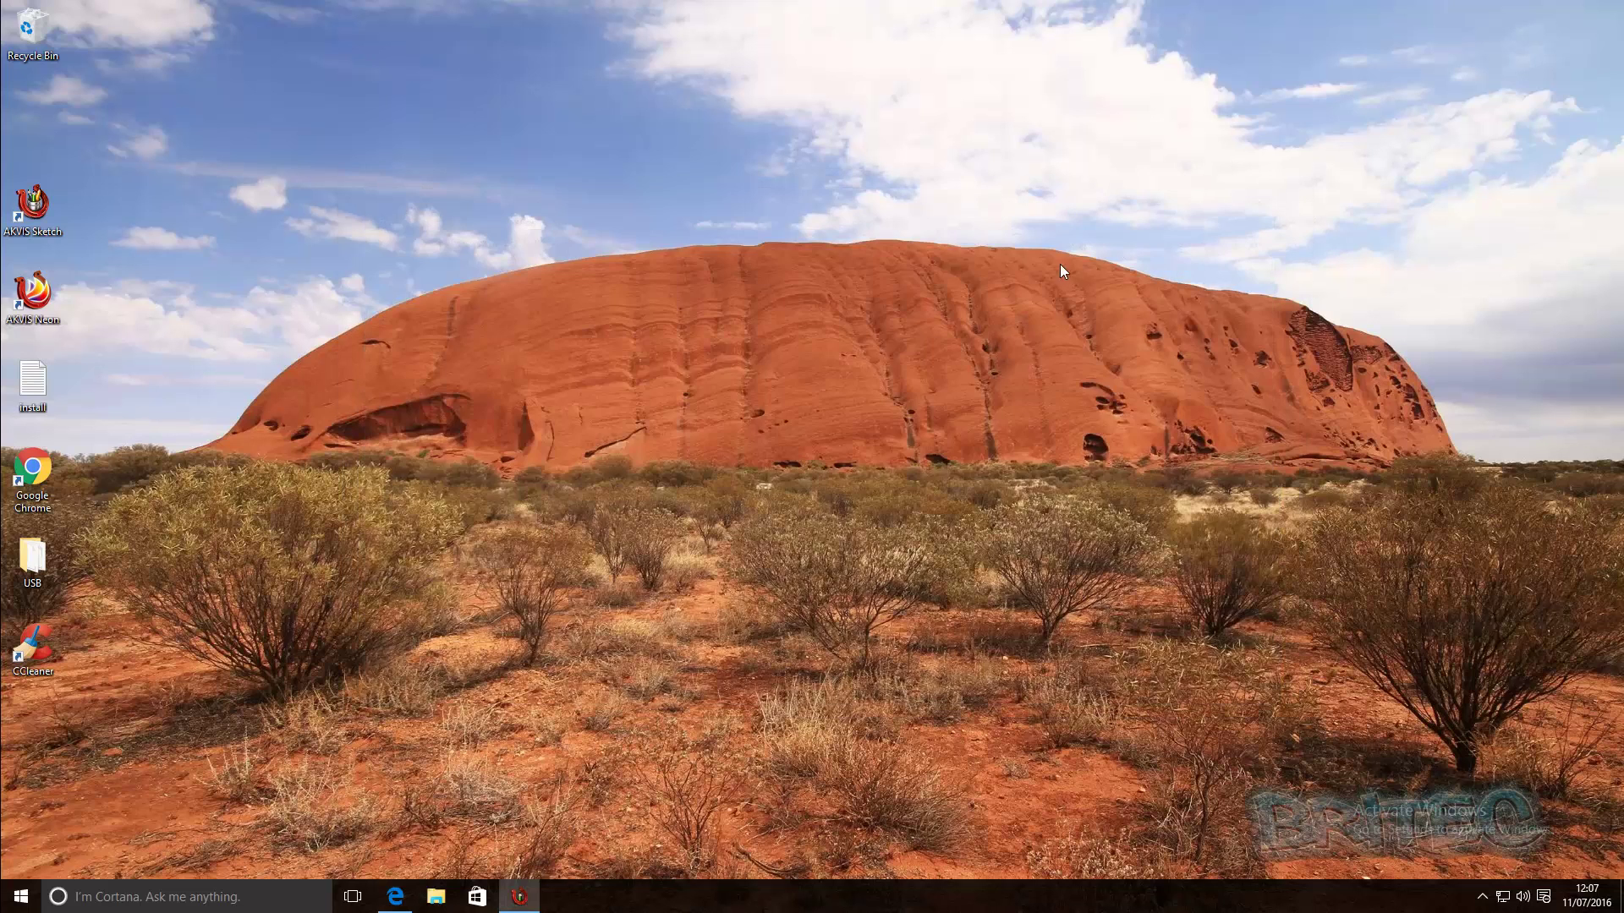